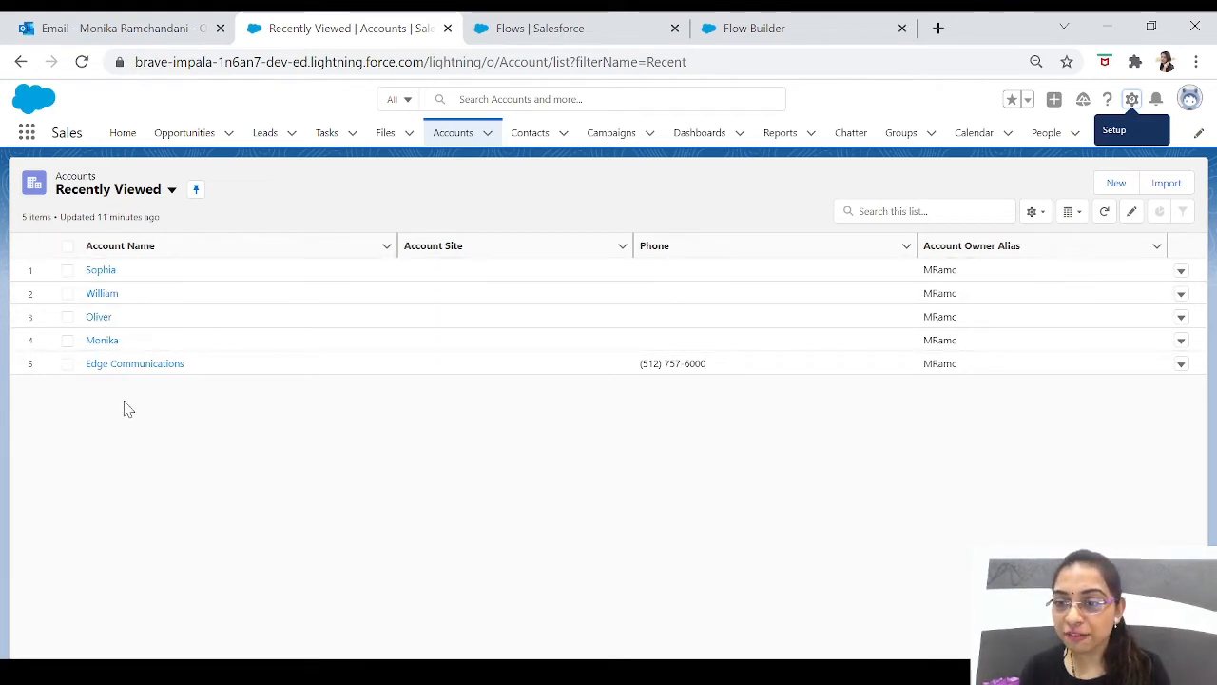
# Step: Open the Edge Communications account and the account listed above it in separate tabs and examine their related contacts
pyautogui.keyDown('ctrl'); pyautogui.click(133, 371); pyautogui.keyUp('ctrl')
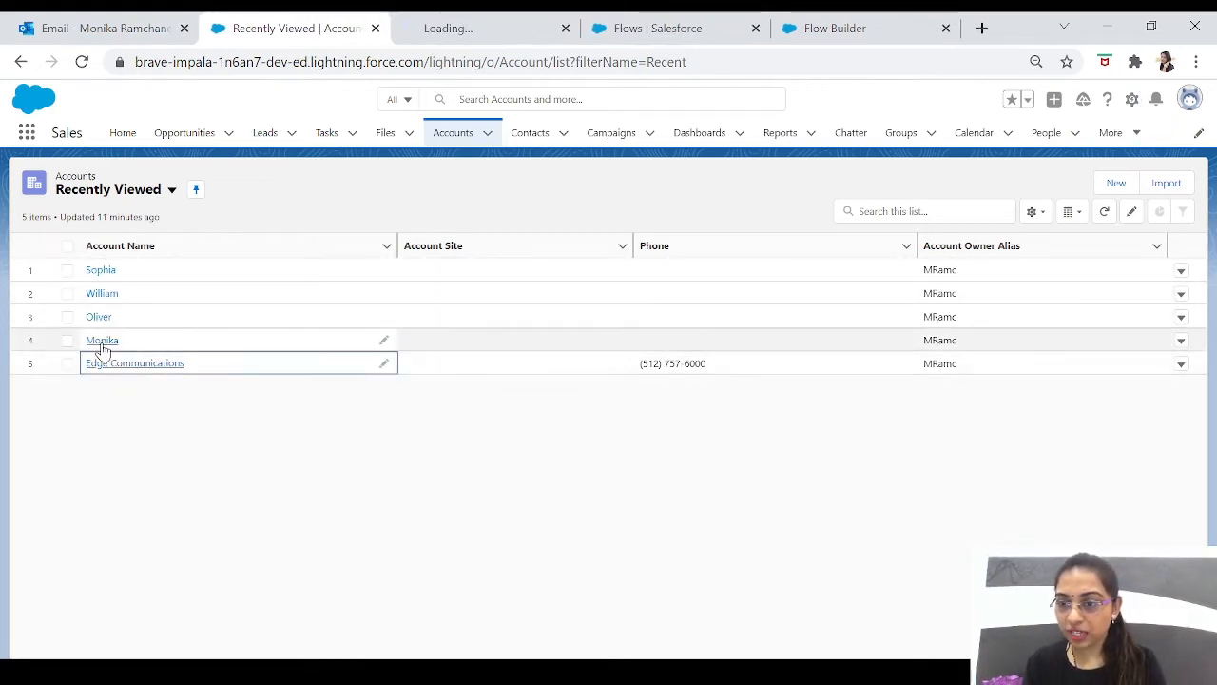
pyautogui.keyDown('ctrl'); pyautogui.click(100, 346); pyautogui.keyUp('ctrl')
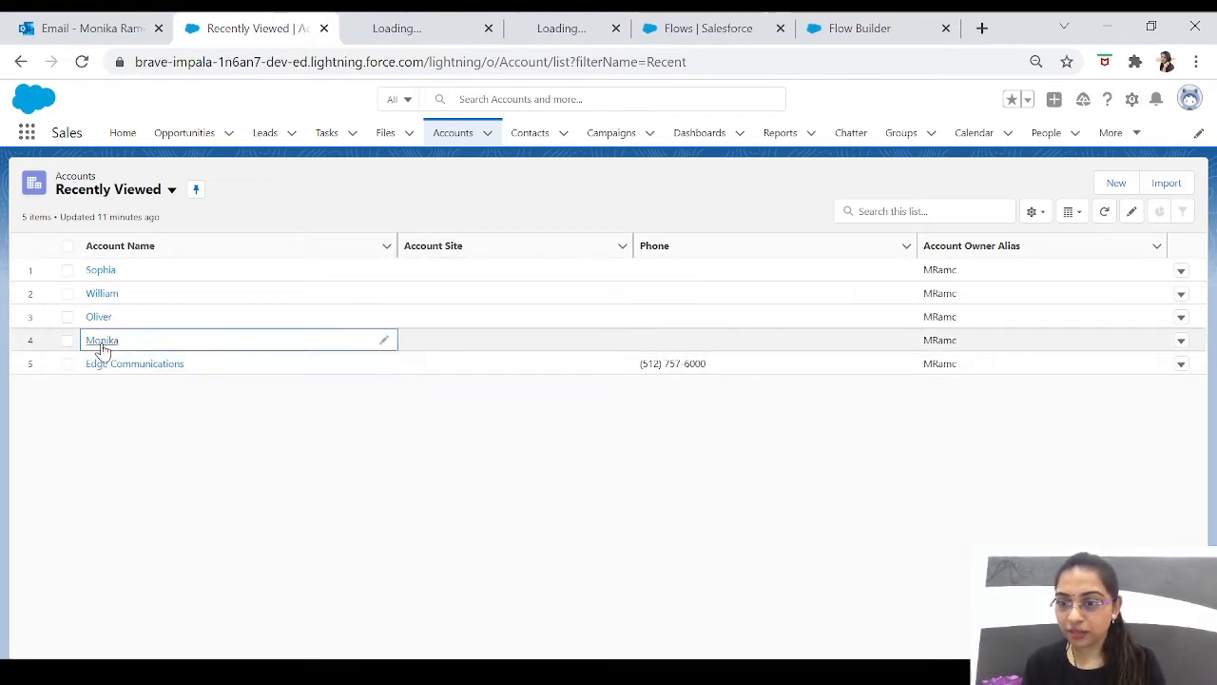
pyautogui.click(399, 29)
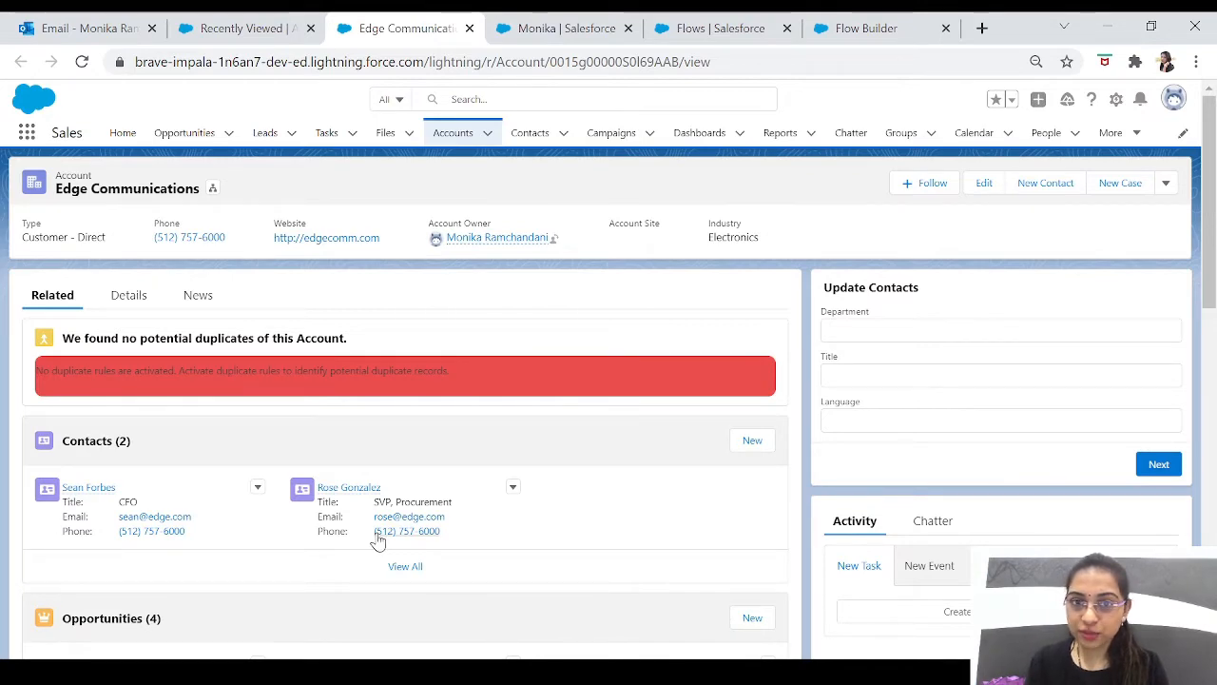
pyautogui.click(576, 26)
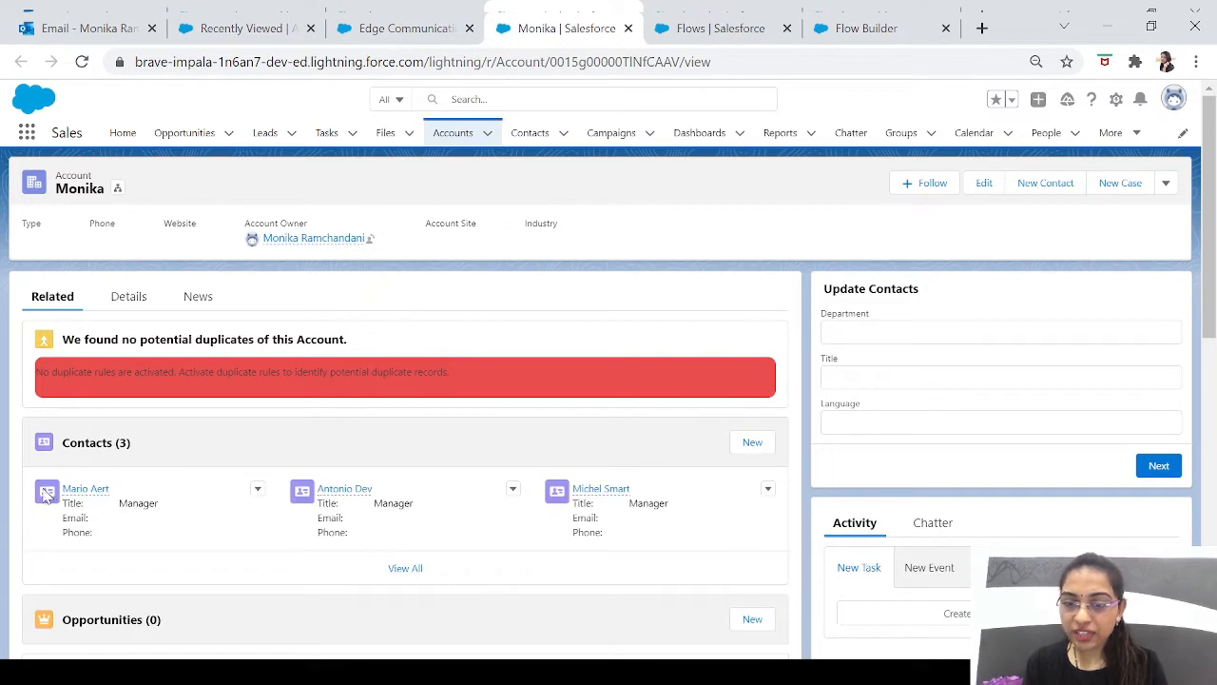
pyautogui.click(404, 27)
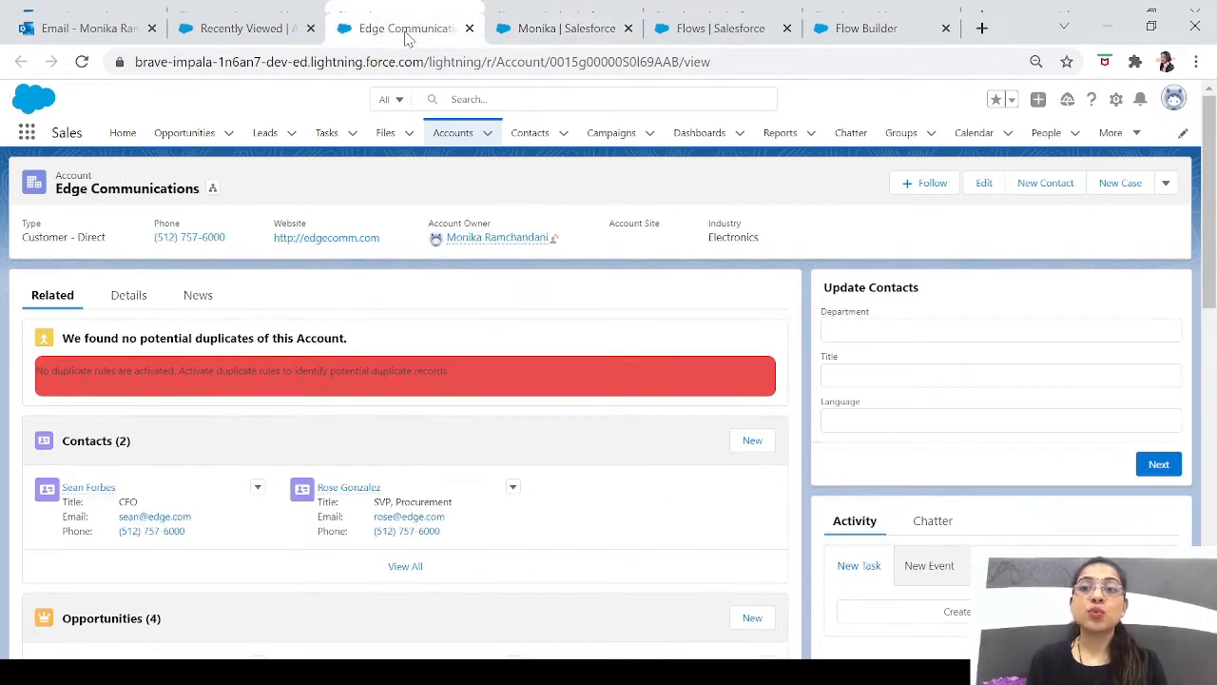
pyautogui.click(245, 29)
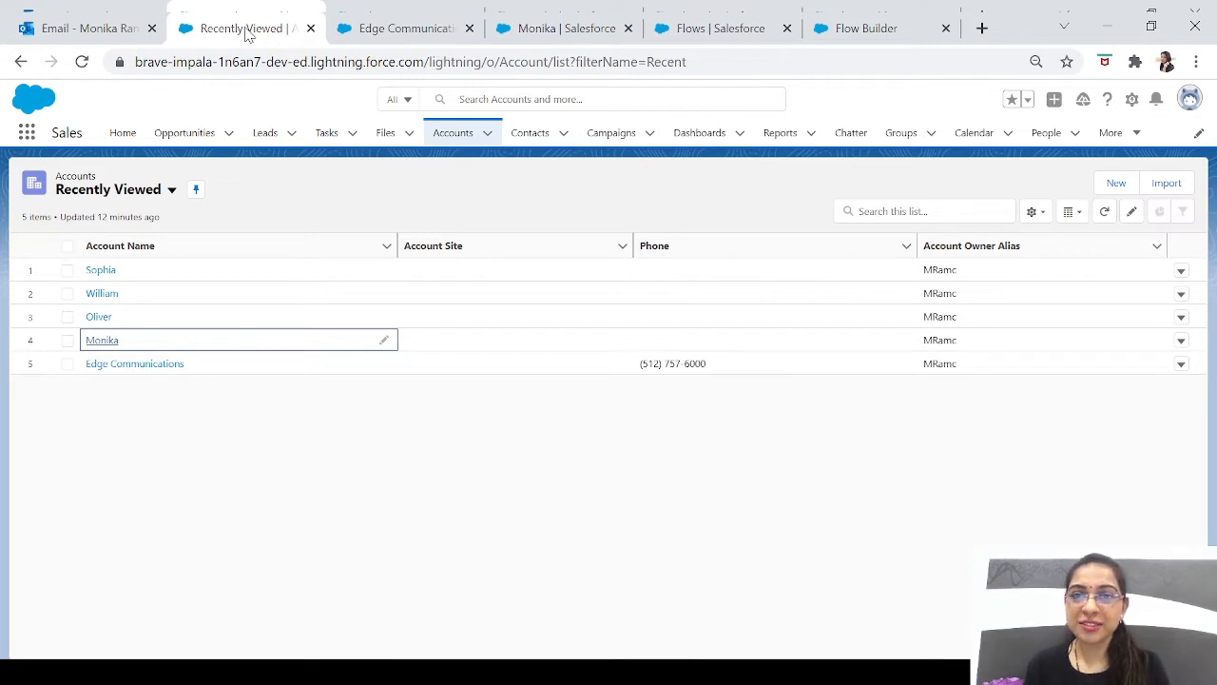
# Step: Create a new Screen Flow from the Flows setup page, using the Freeform building layout
pyautogui.click(695, 32)
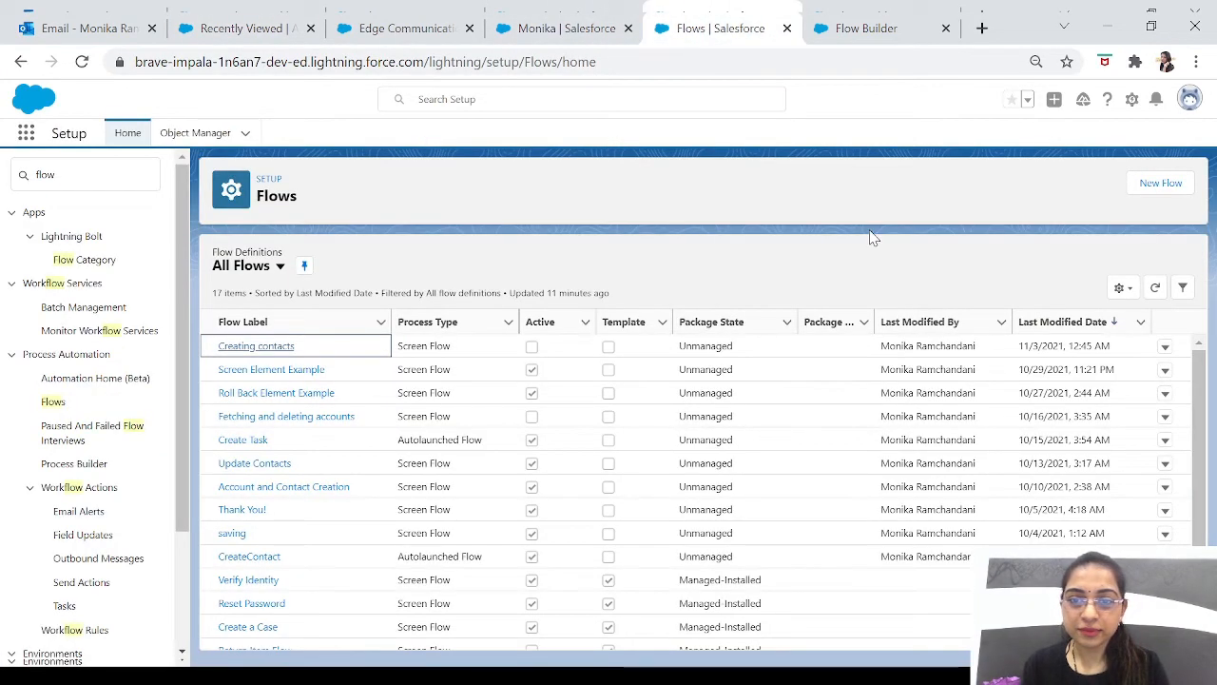
pyautogui.click(1165, 185)
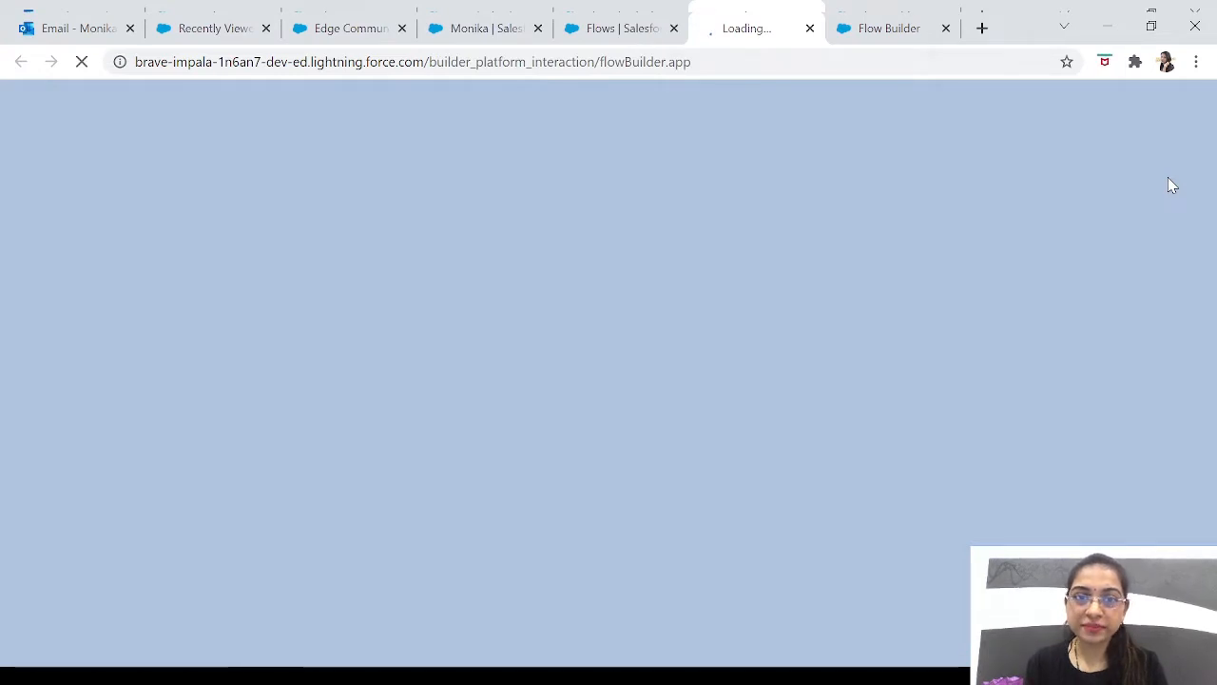
pyautogui.moveTo(701, 16); pyautogui.dragTo(604, 36)
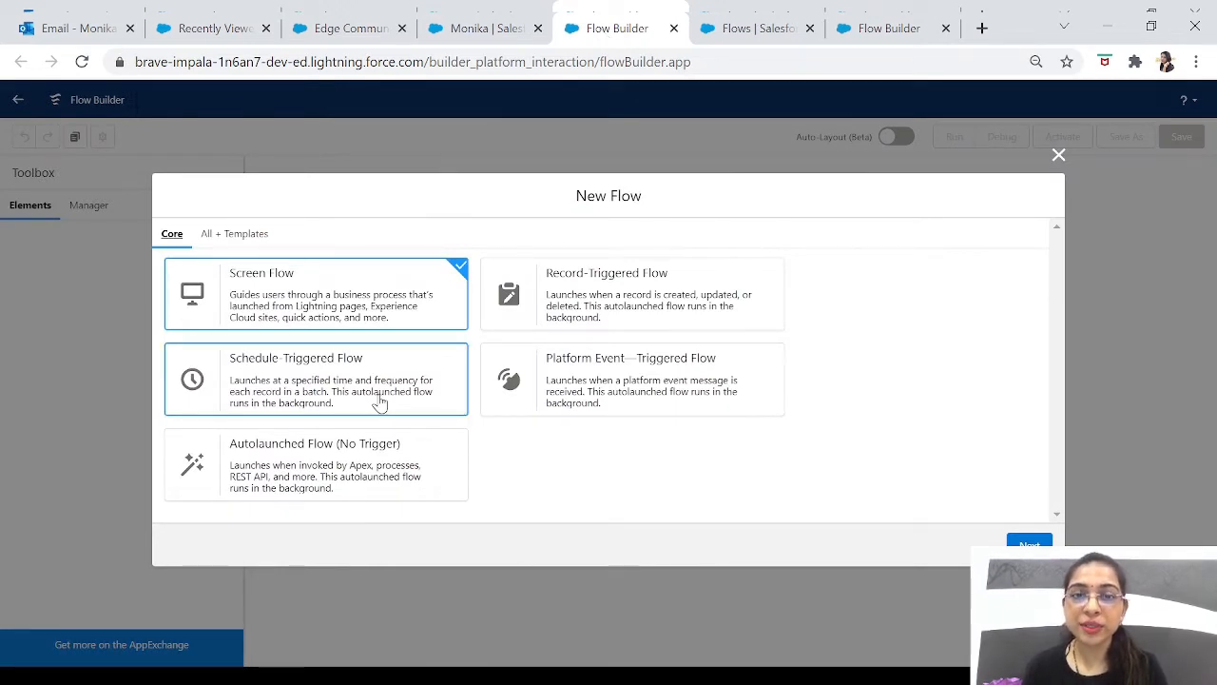
pyautogui.click(1028, 544)
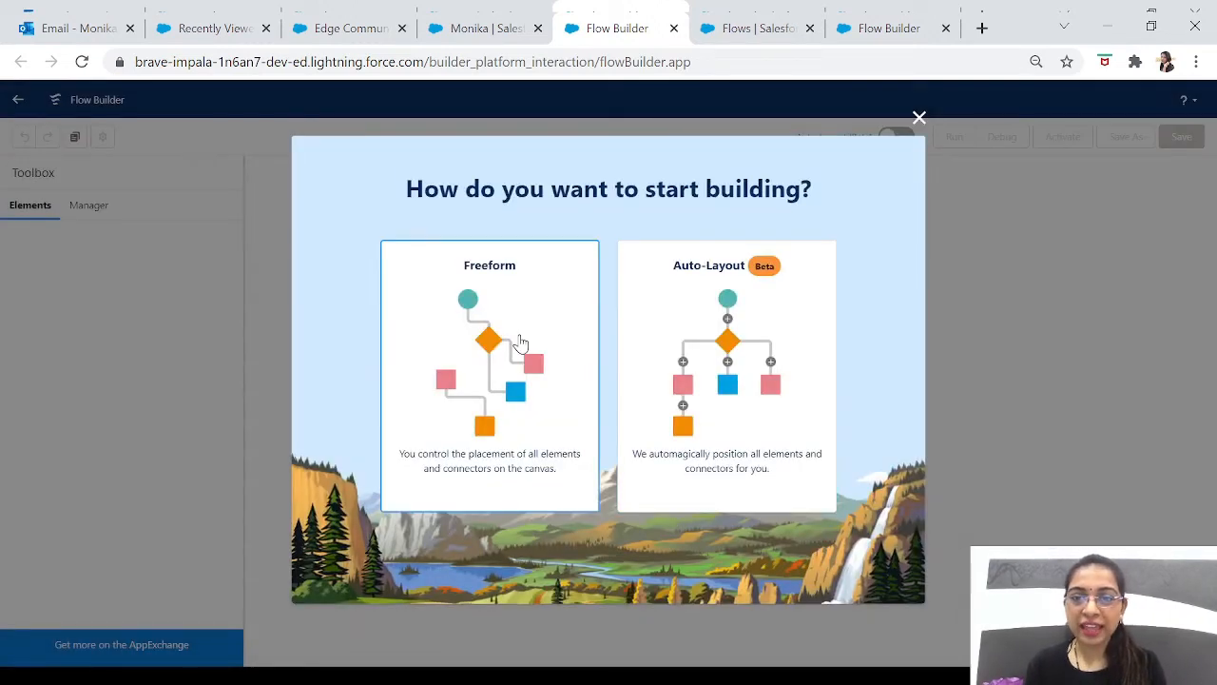
pyautogui.click(521, 342)
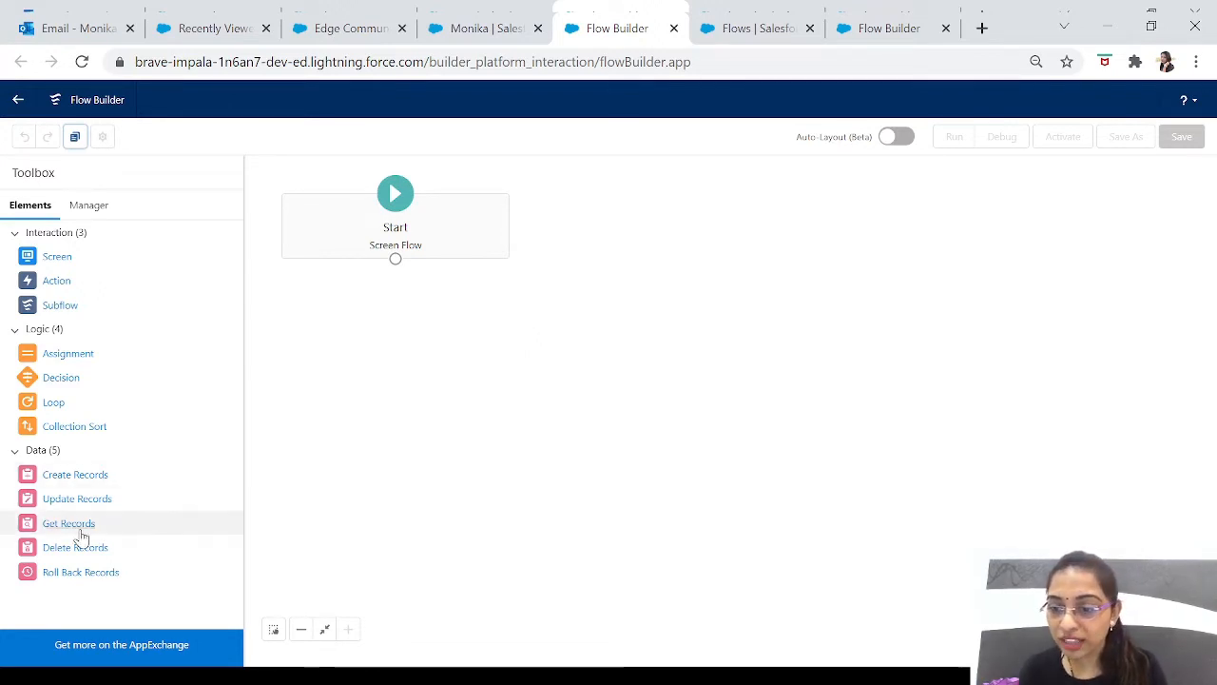
# Step: Add a Get Records element labelled Get Accounts to the canvas, with Account as its object
pyautogui.moveTo(75, 533); pyautogui.dragTo(566, 380)
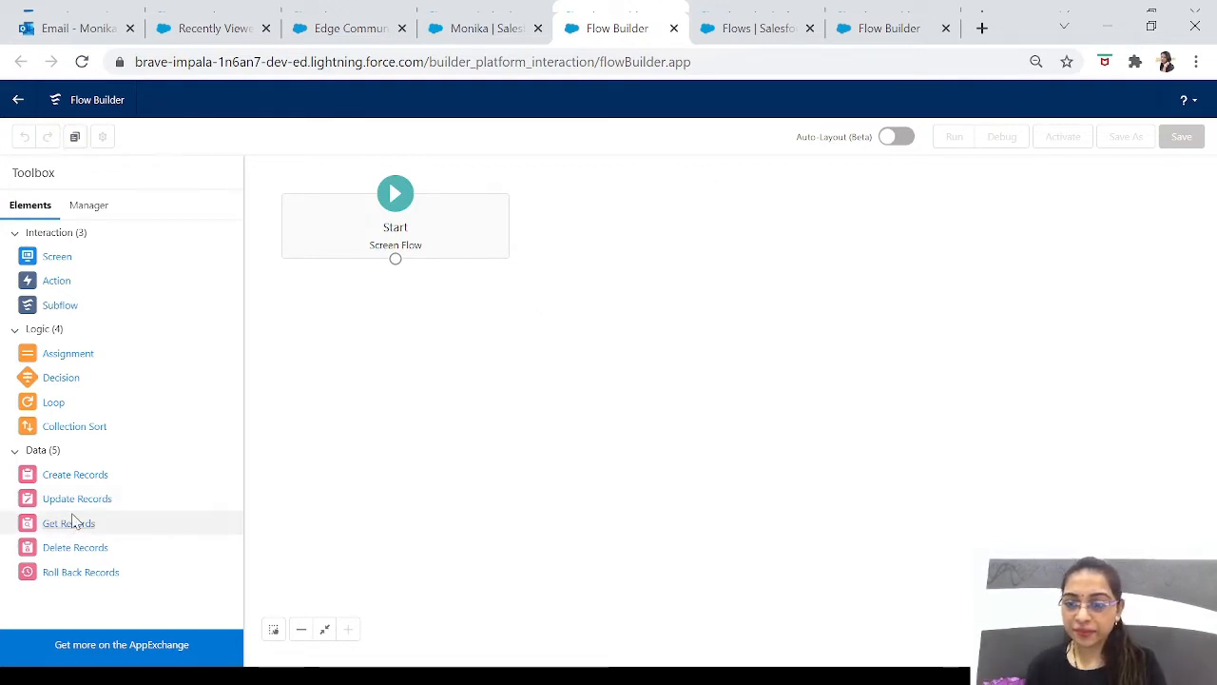
pyautogui.moveTo(63, 521); pyautogui.dragTo(611, 337)
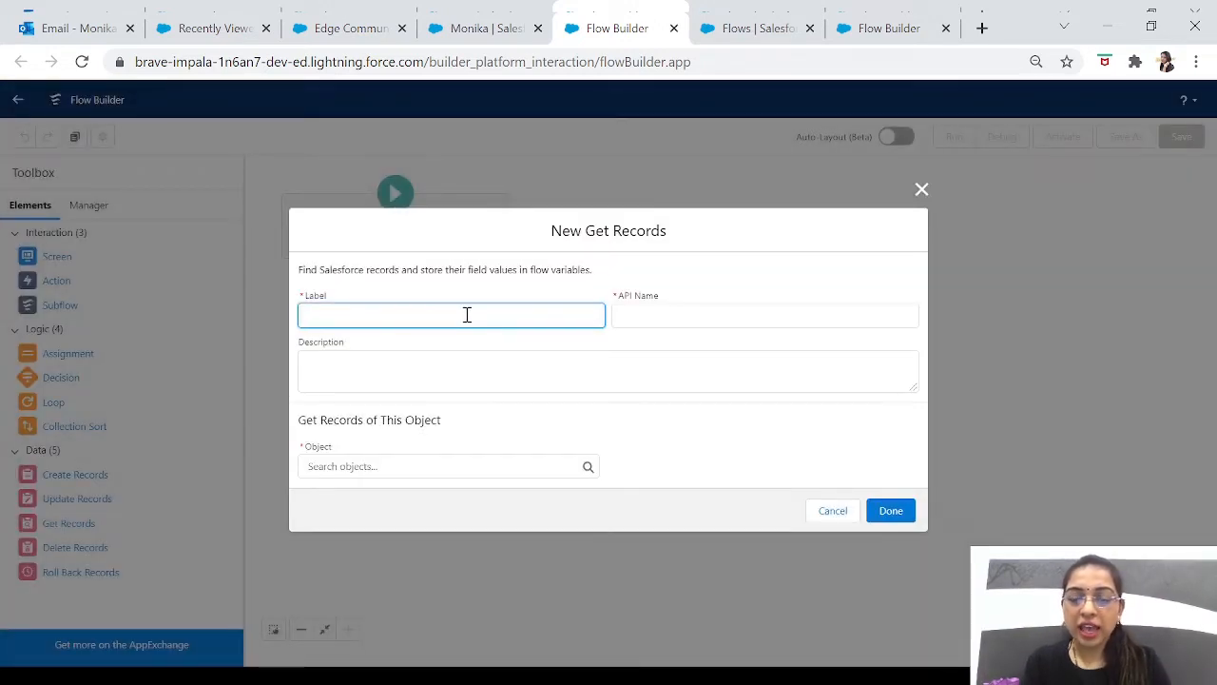
pyautogui.write('Get Acc')
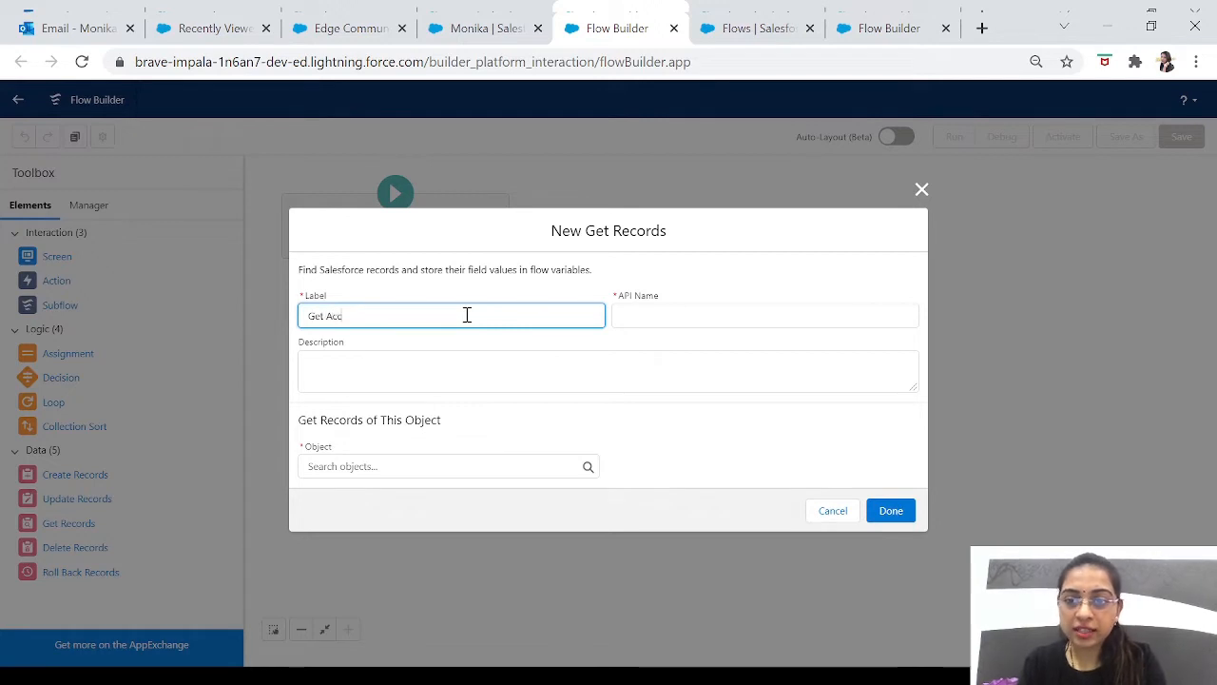
pyautogui.write('ounts')
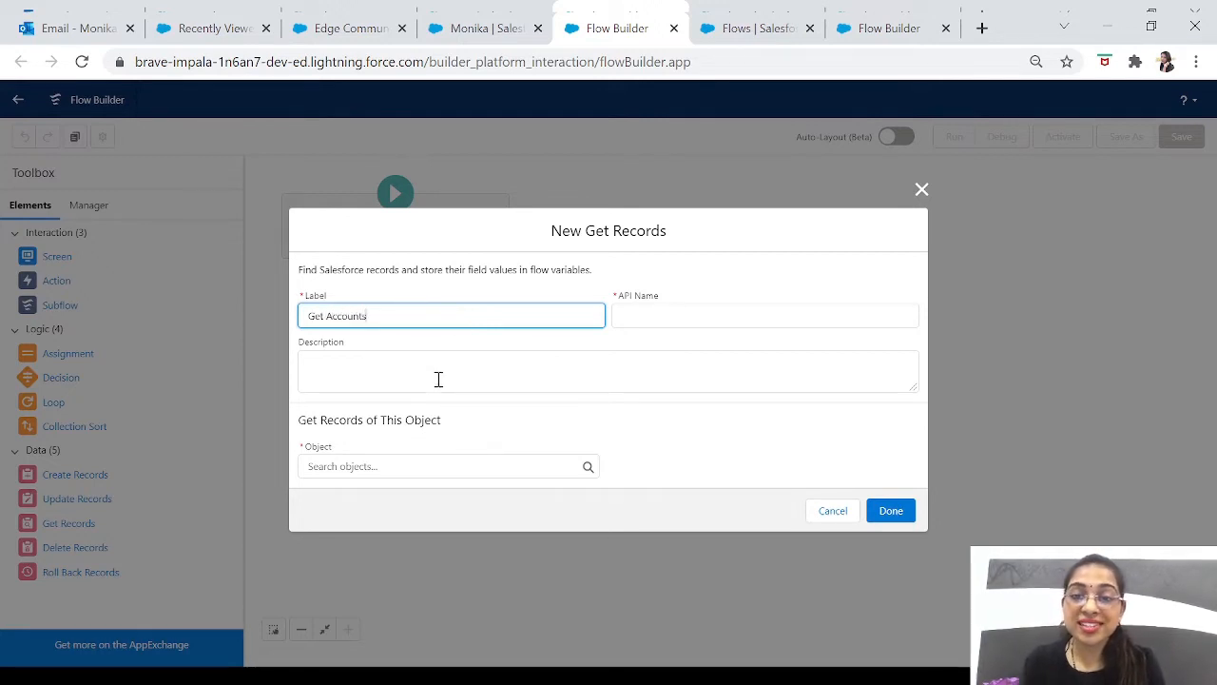
pyautogui.press('Tab')
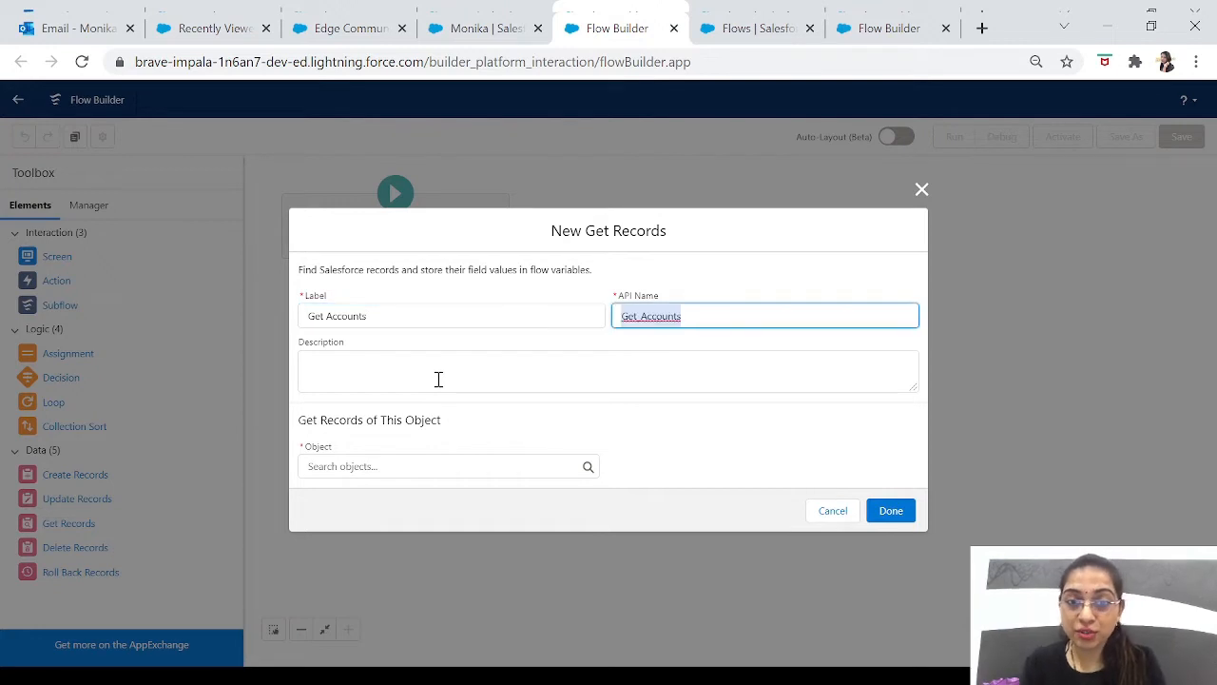
pyautogui.click(446, 466)
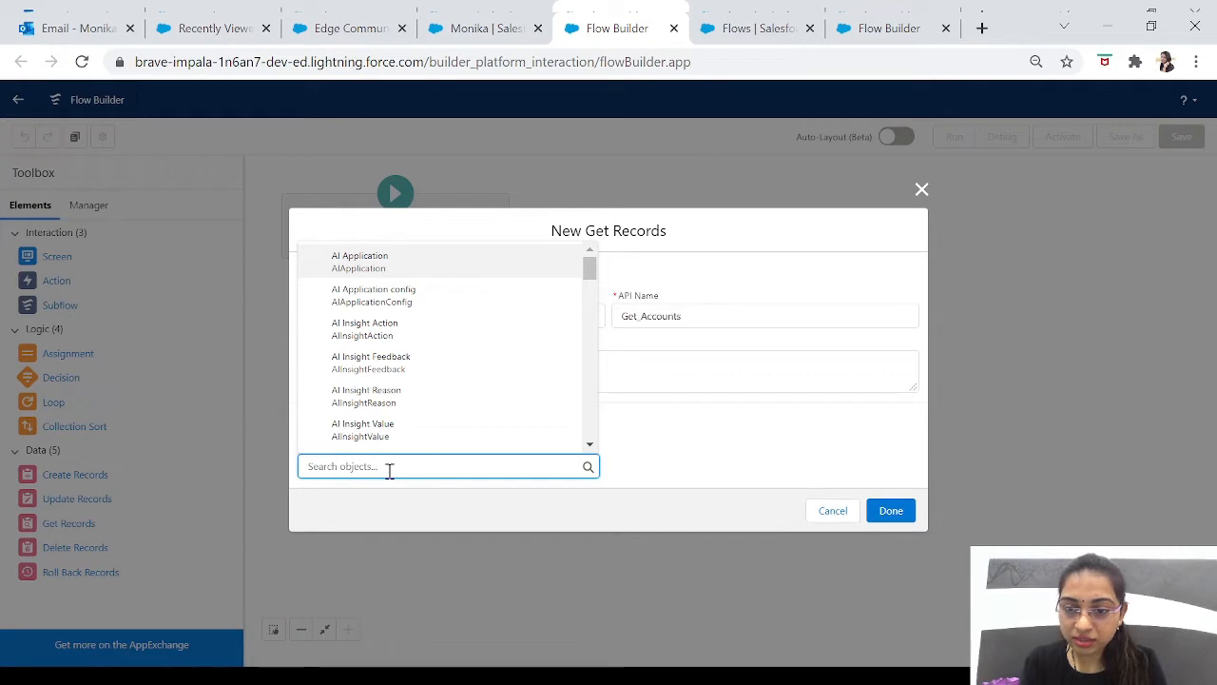
pyautogui.write('account')
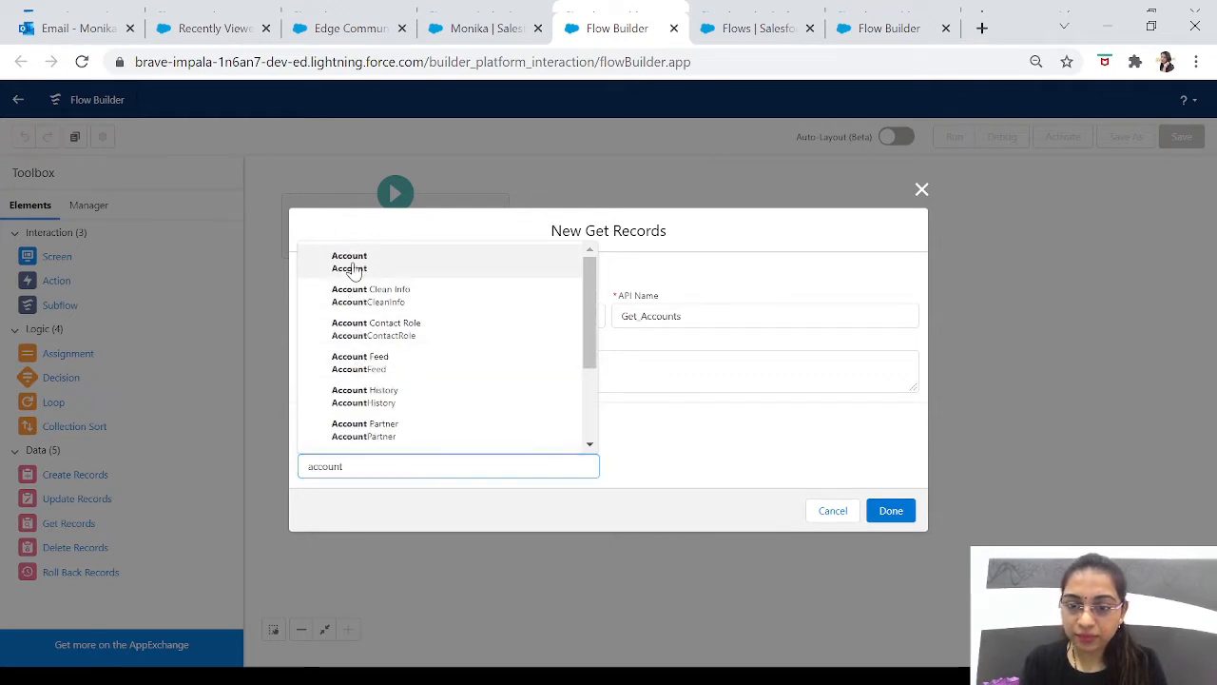
pyautogui.press('Return')
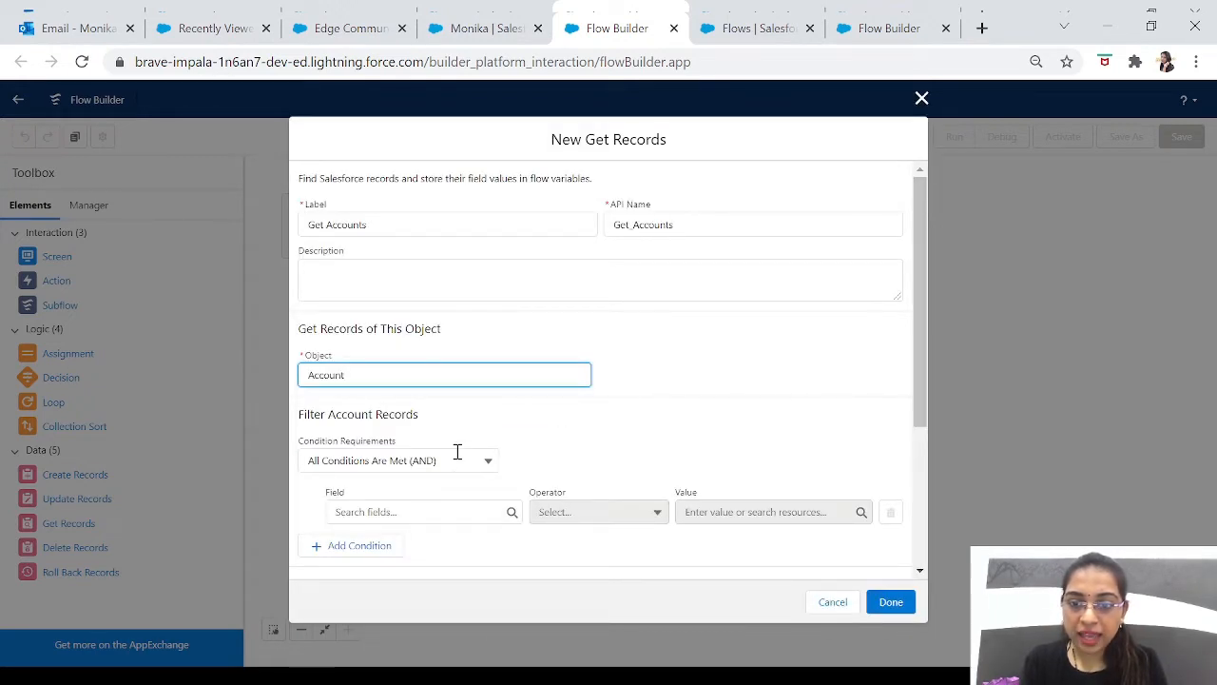
# Step: Set Get Accounts to retrieve all Account records without conditions and store all records, and place the element connected to Start
pyautogui.click(490, 464)
pyautogui.click(390, 489)
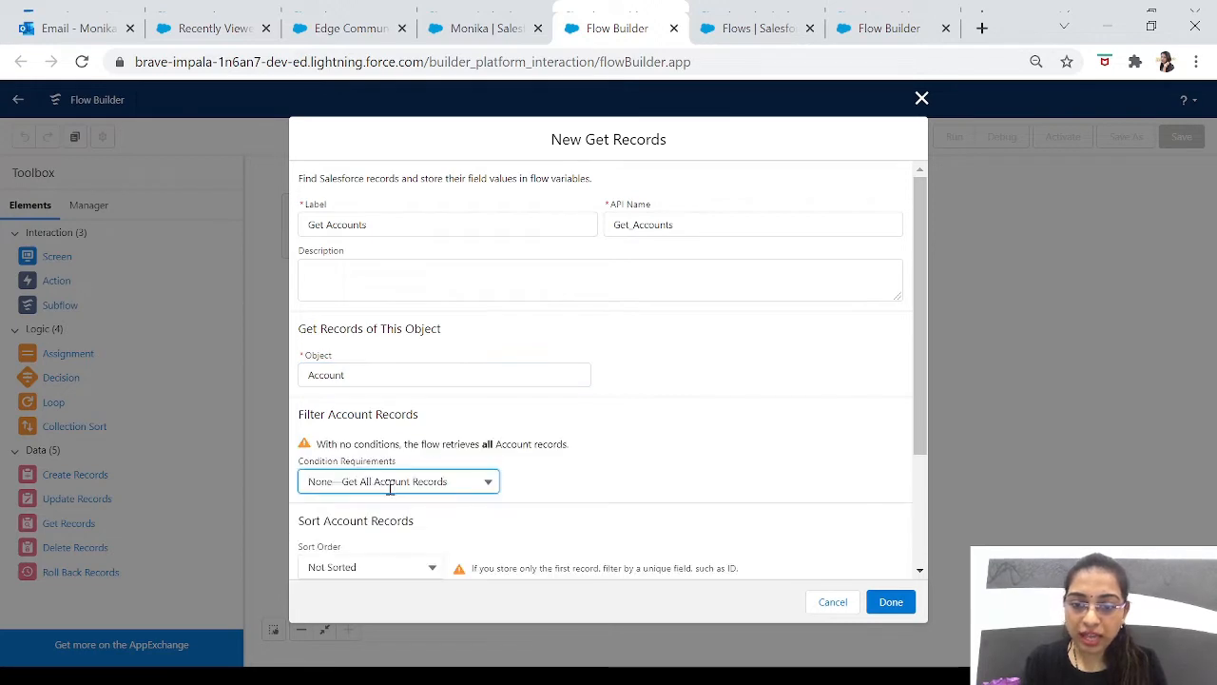
pyautogui.moveTo(923, 404); pyautogui.dragTo(930, 585)
pyautogui.click(346, 495)
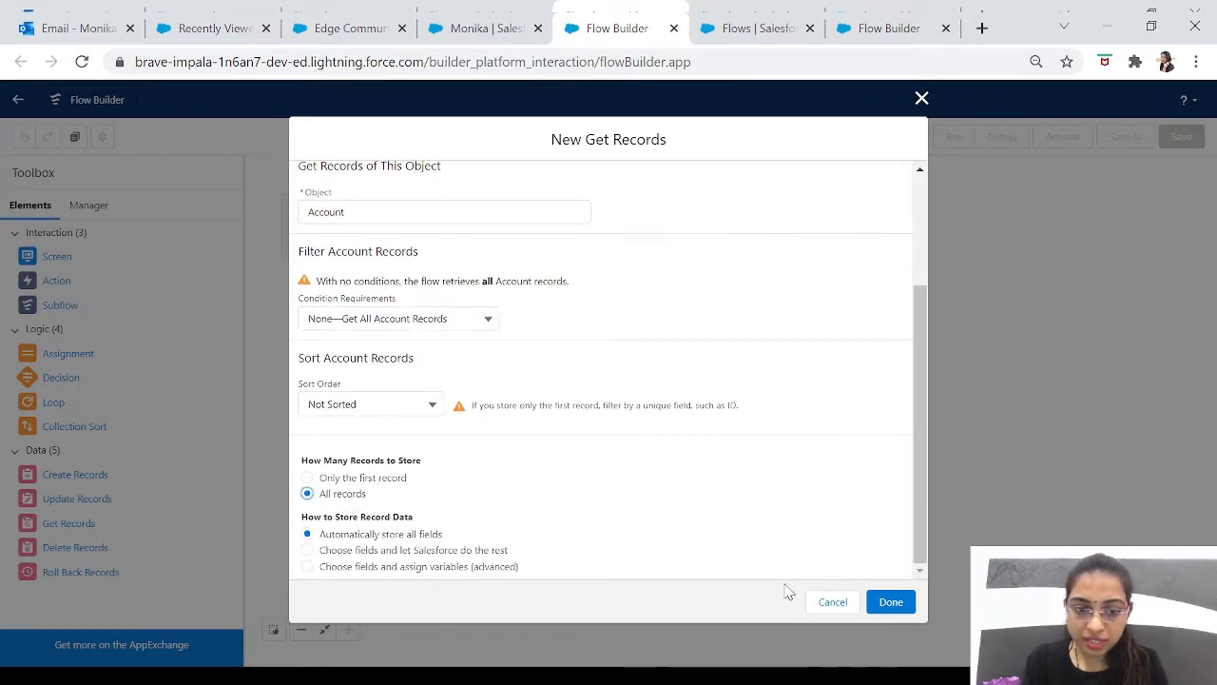
pyautogui.click(891, 602)
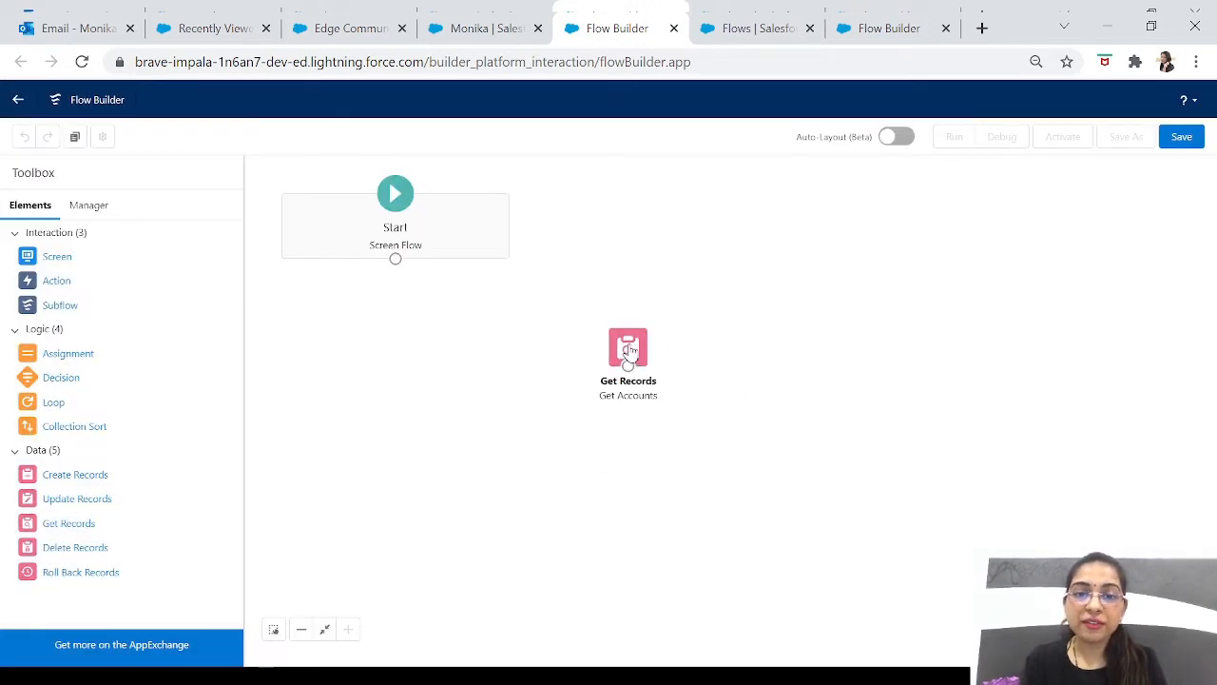
pyautogui.moveTo(628, 356); pyautogui.dragTo(595, 285)
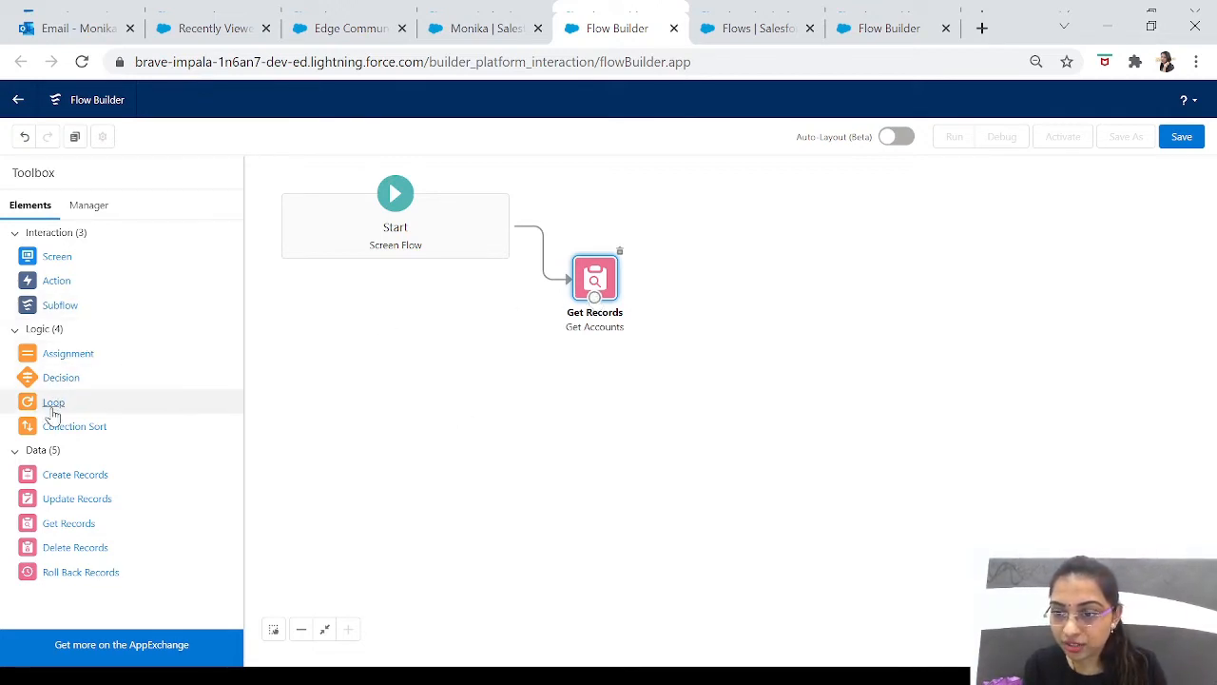
# Step: Add a Loop element labelled Loop Through Accounts to the canvas beside Get Accounts
pyautogui.moveTo(51, 406); pyautogui.dragTo(710, 310)
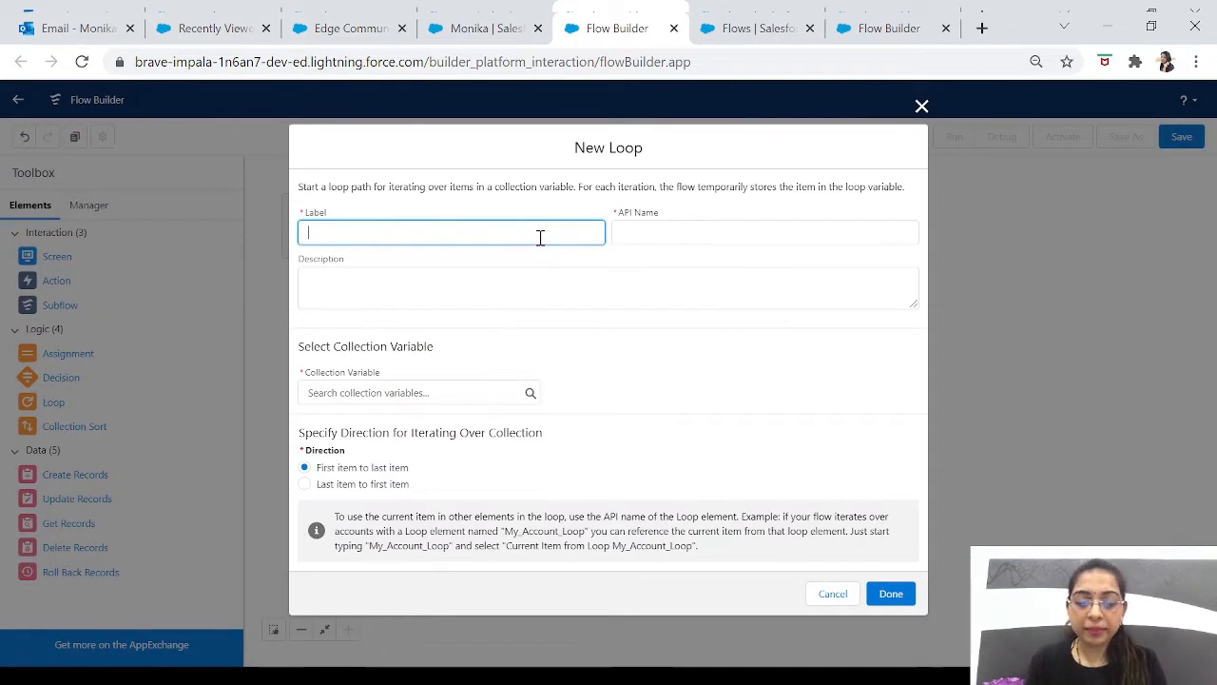
pyautogui.write('Loop')
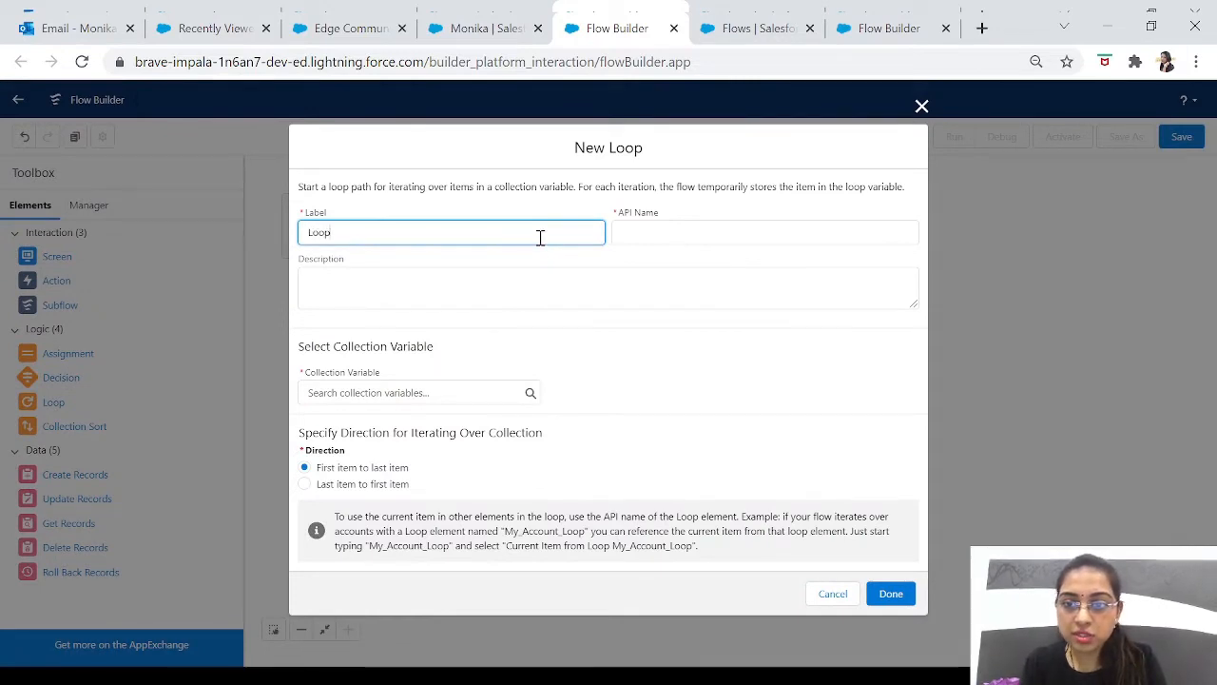
pyautogui.write(' Thro')
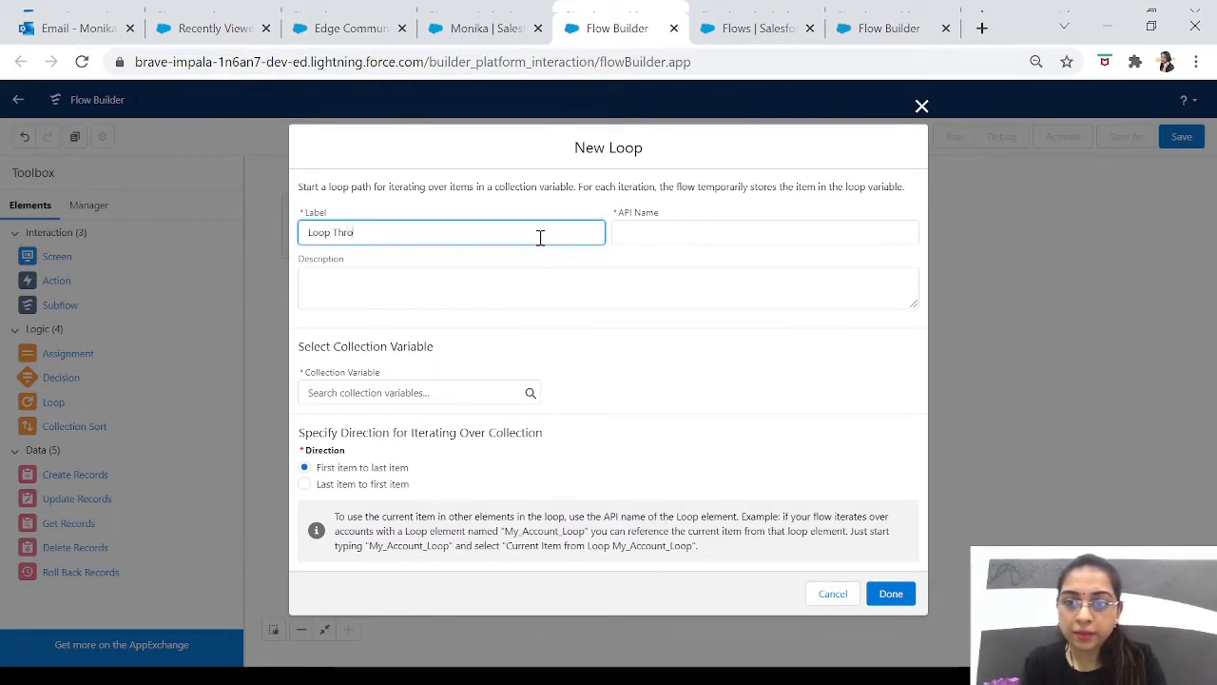
pyautogui.write('ugh Acco')
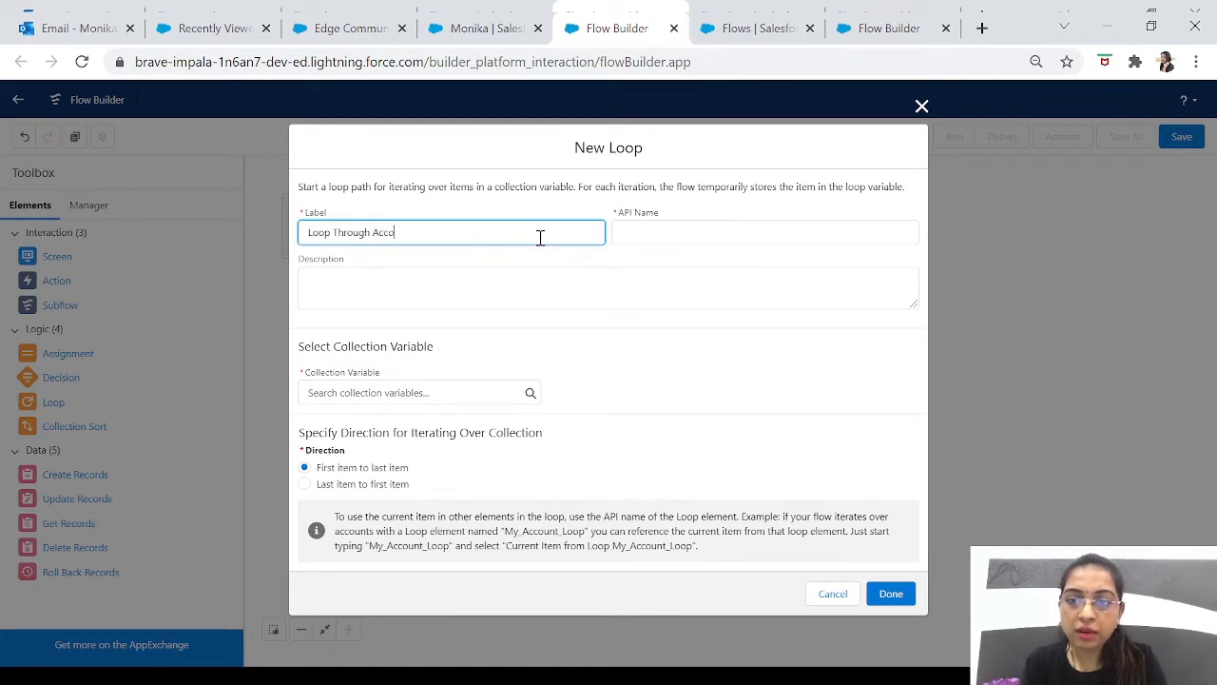
pyautogui.write('unts')
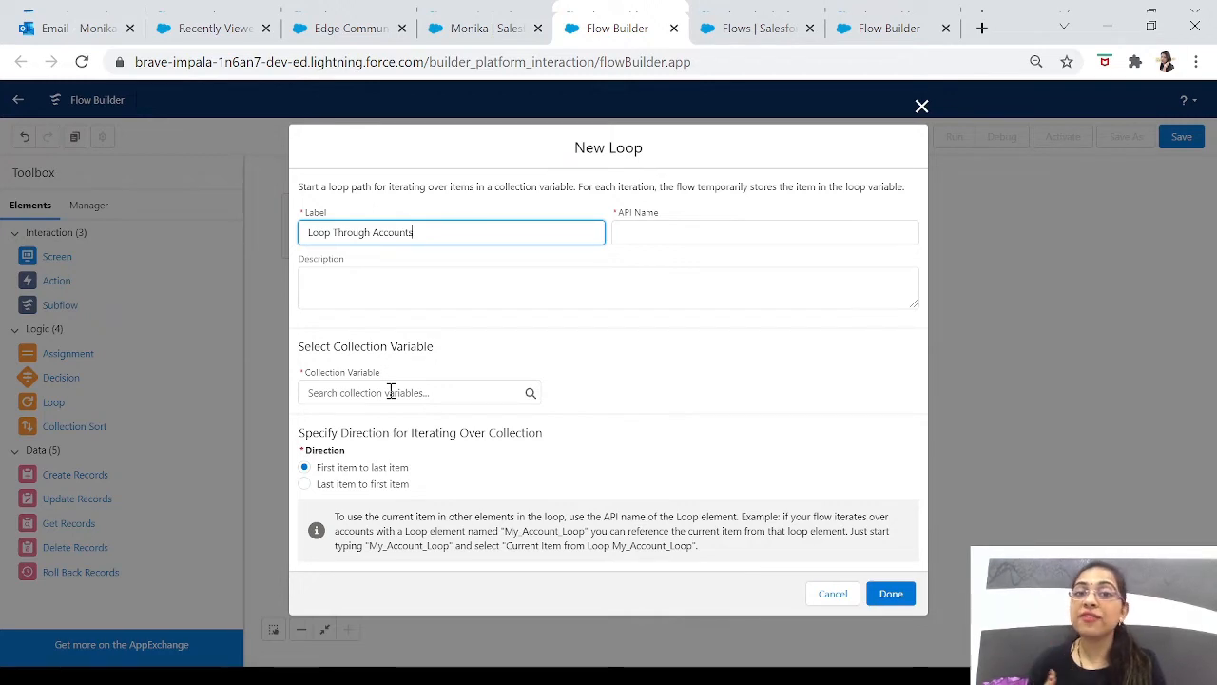
# Step: Use Accounts from Get_Accounts as the loop's collection variable and connect the Get Accounts element to the loop
pyautogui.click(390, 392)
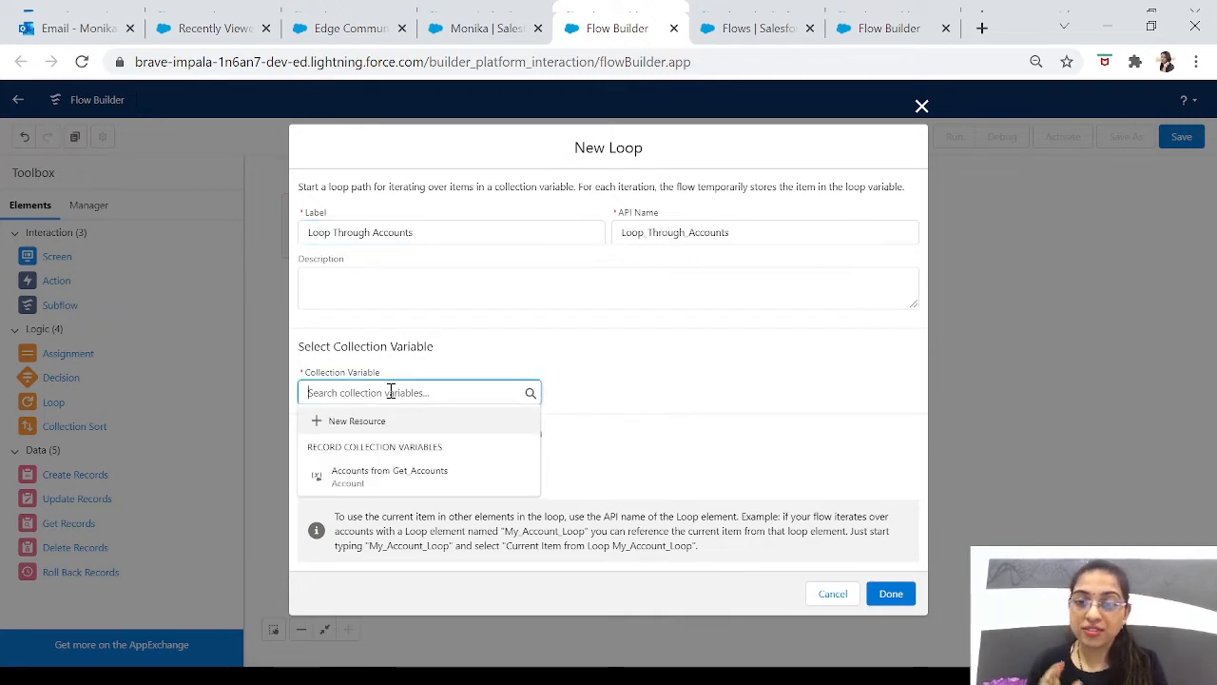
pyautogui.click(393, 480)
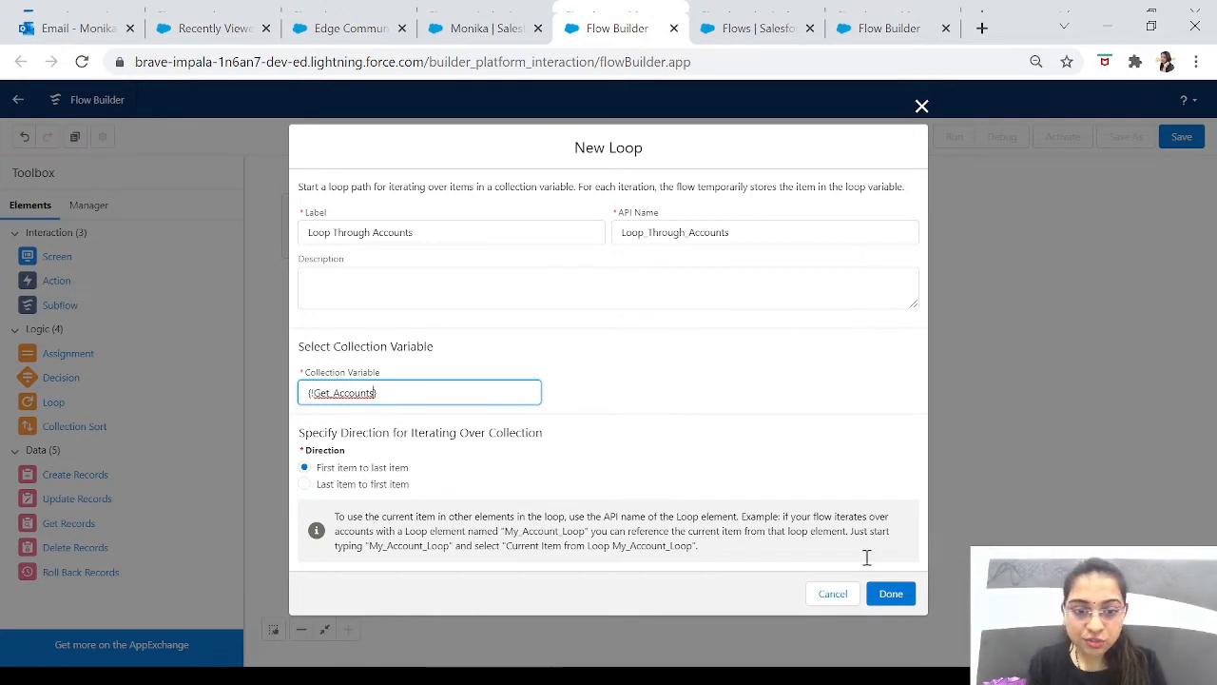
pyautogui.click(896, 599)
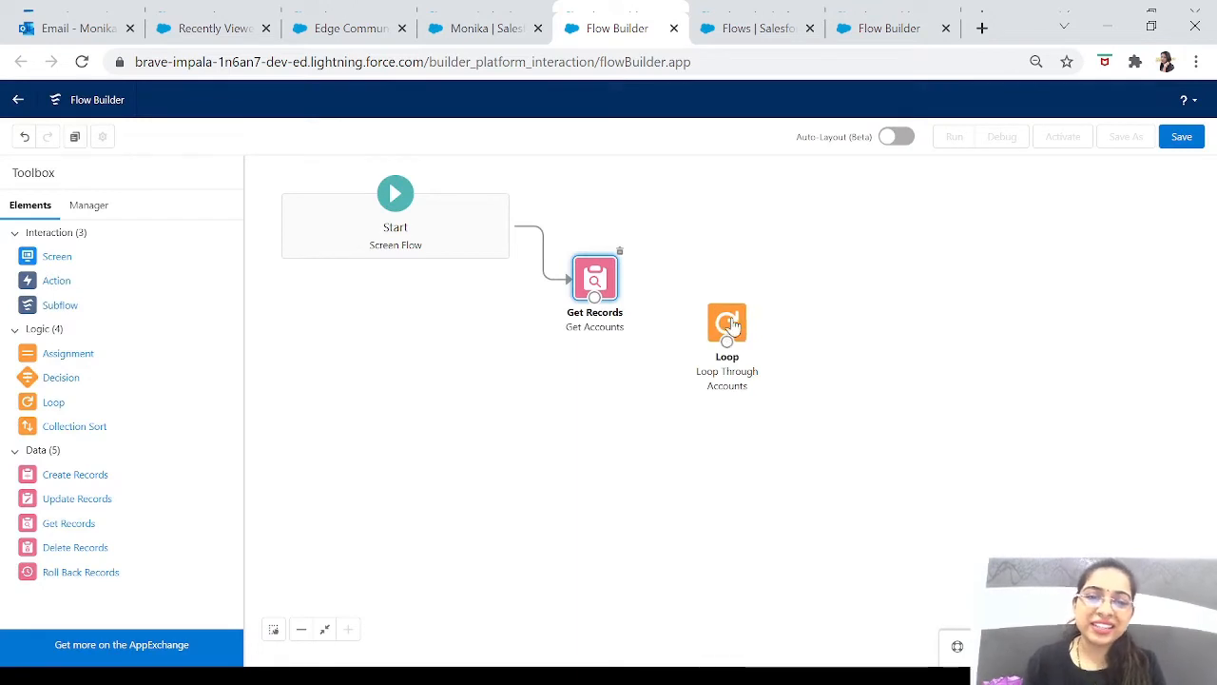
pyautogui.moveTo(732, 329); pyautogui.dragTo(748, 295)
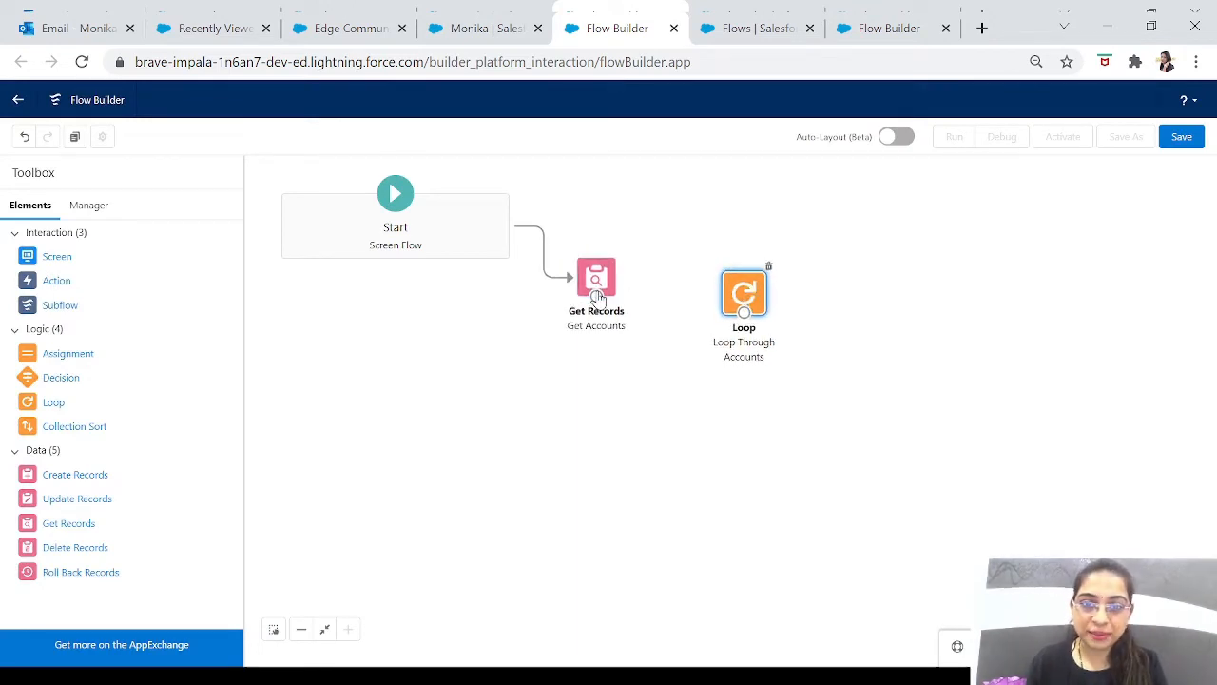
pyautogui.moveTo(596, 295); pyautogui.dragTo(742, 316)
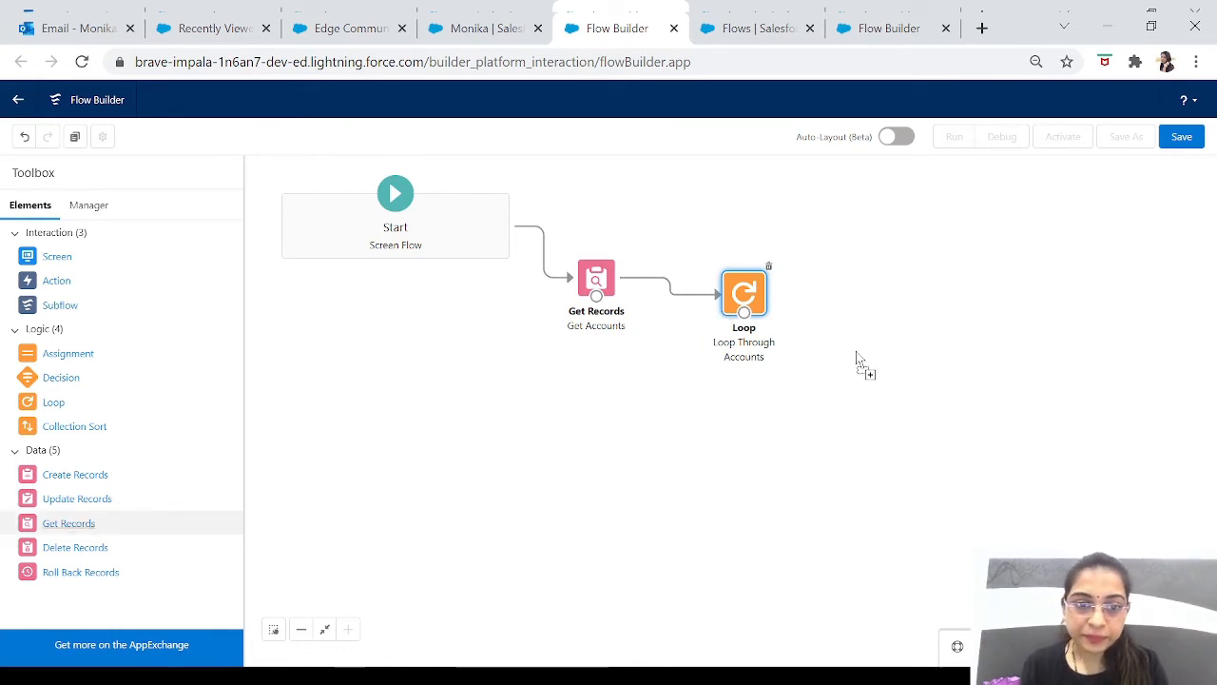
# Step: Add a Get Records element labelled Get Contact beyond the loop on the canvas, with Contact as its object
pyautogui.moveTo(857, 359); pyautogui.dragTo(852, 358)
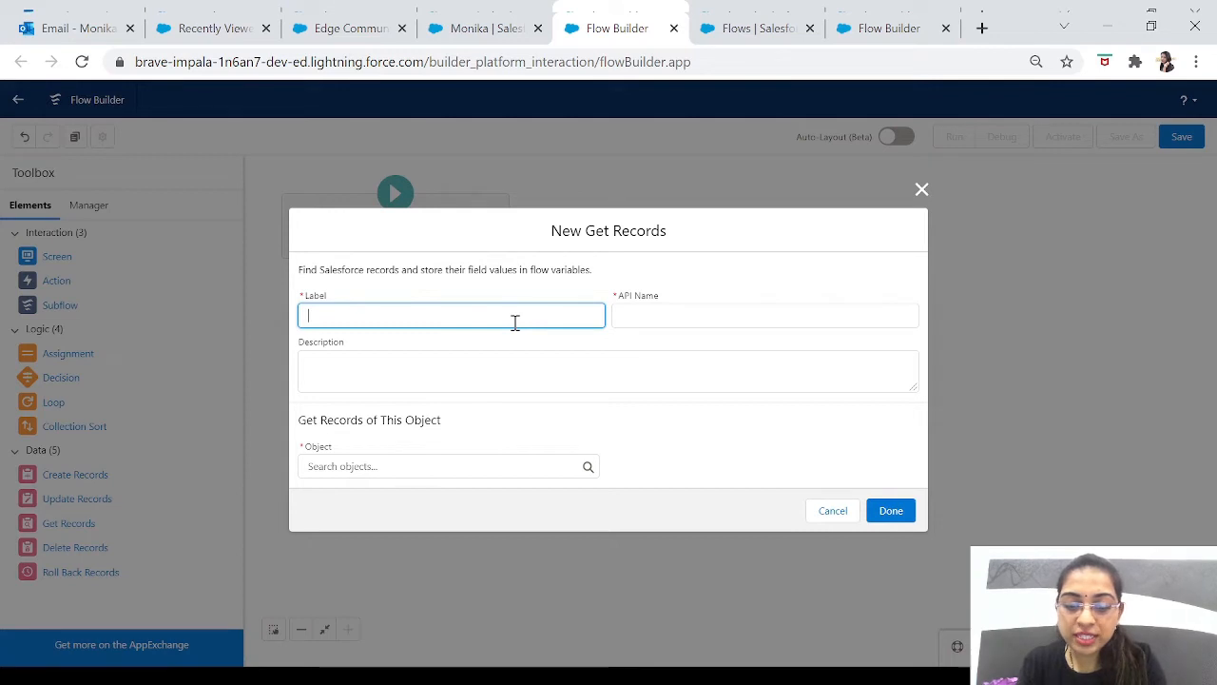
pyautogui.write('Get Contact')
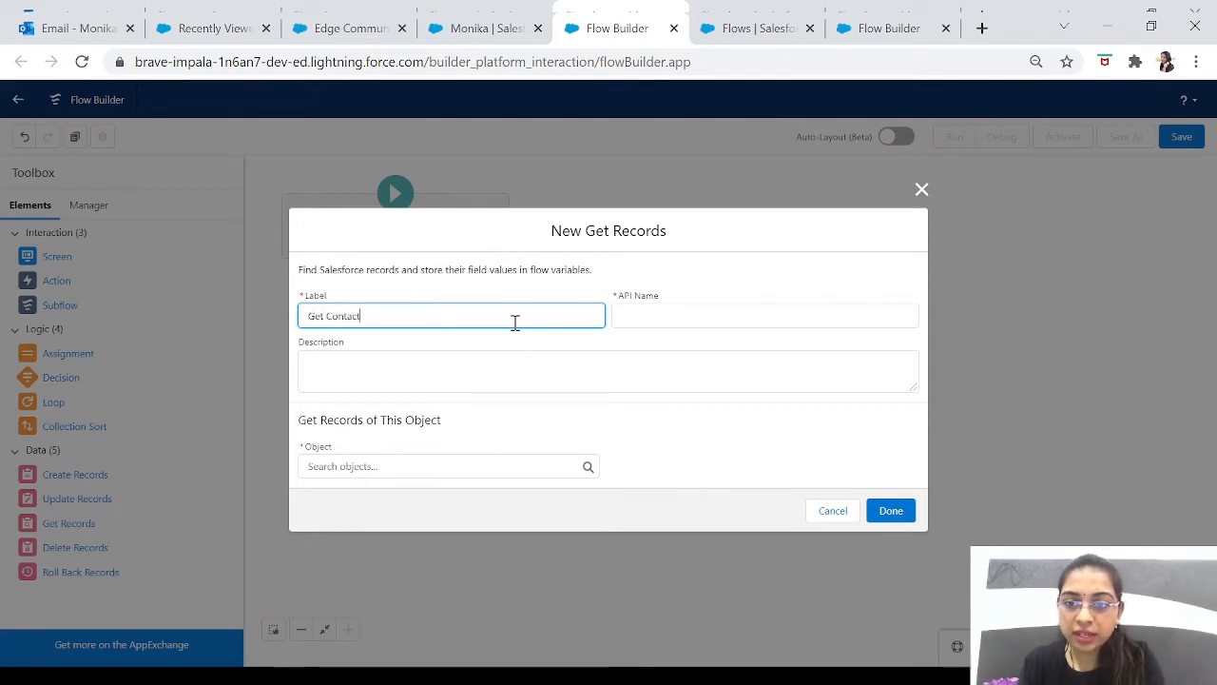
pyautogui.press('Tab')
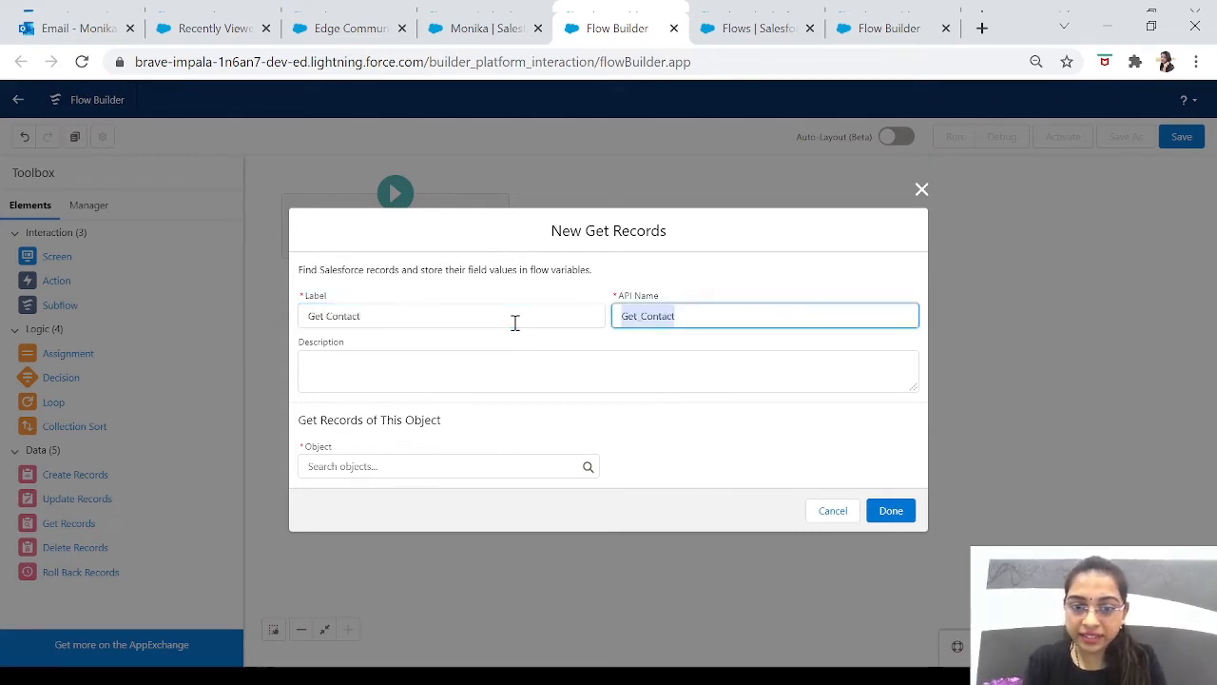
pyautogui.click(406, 465)
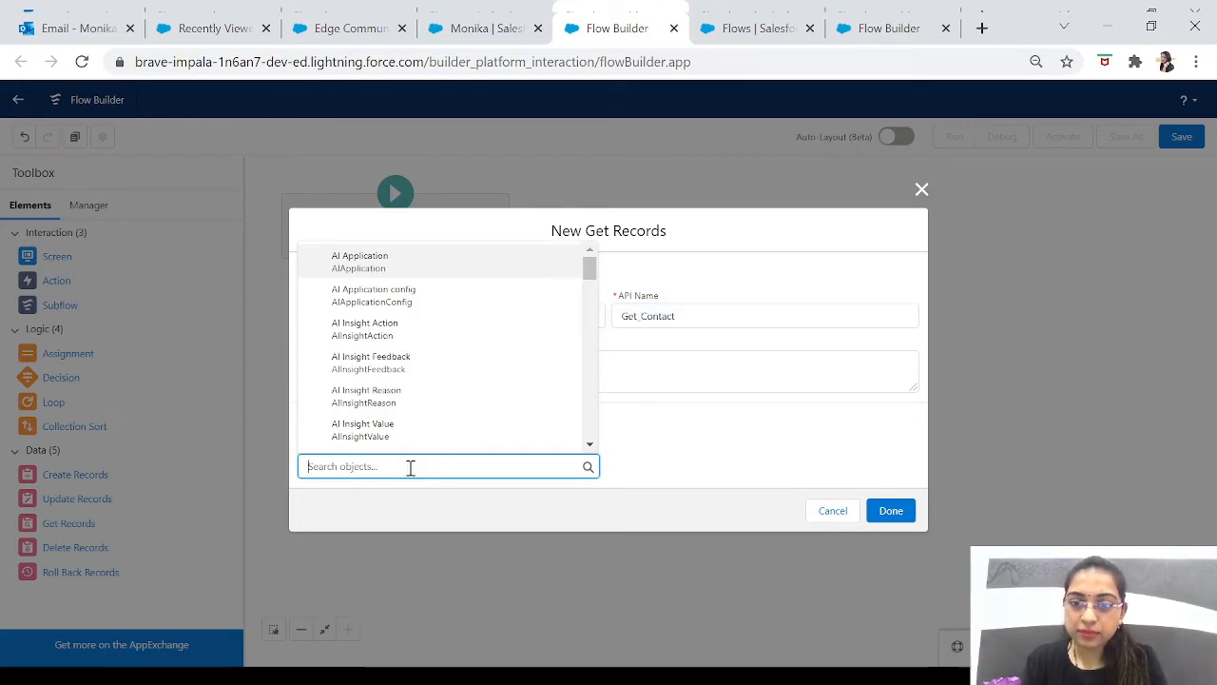
pyautogui.write('contact')
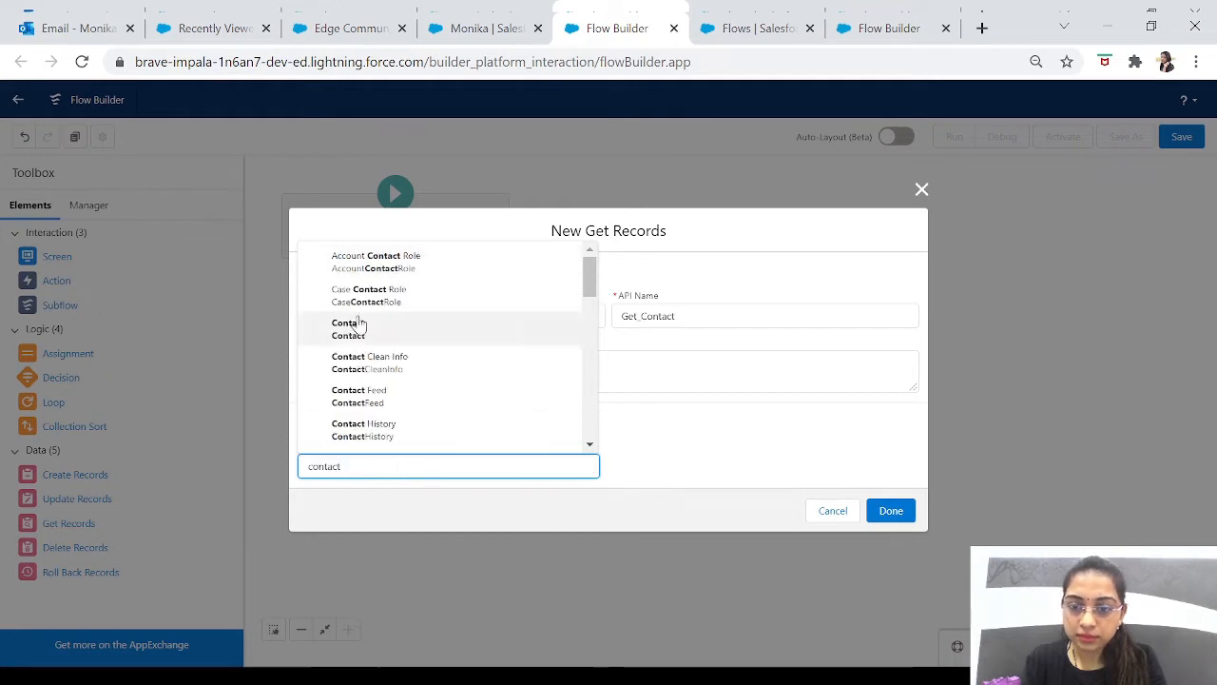
pyautogui.click(358, 332)
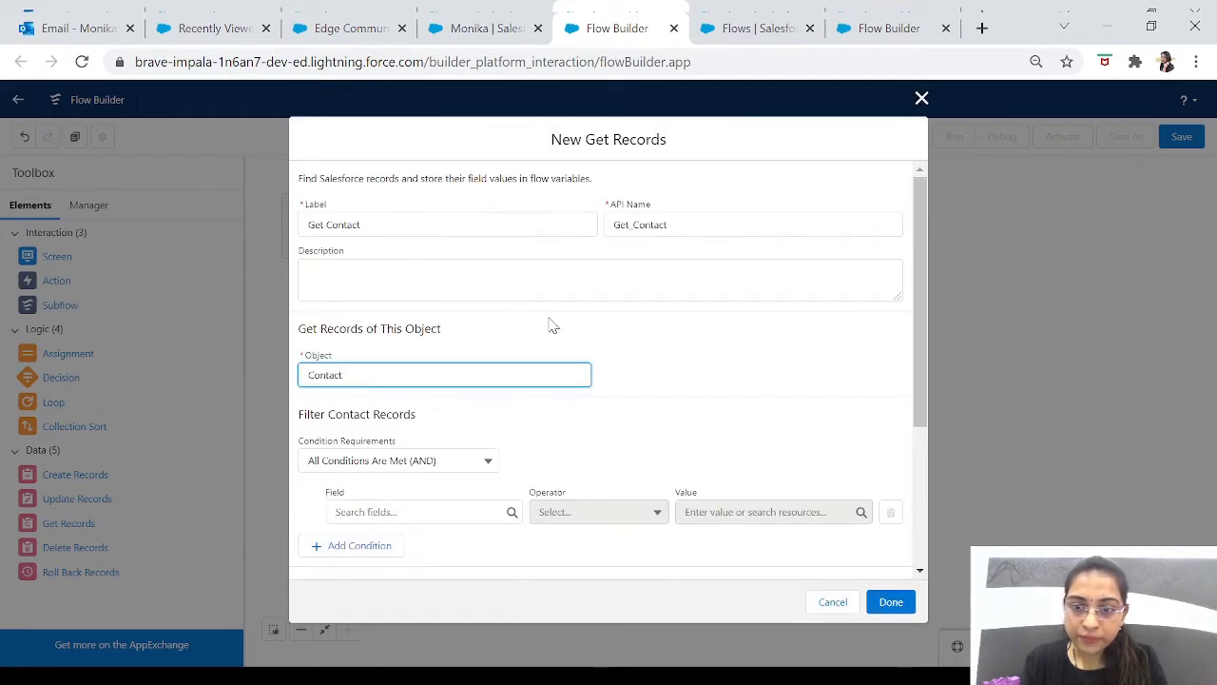
# Step: Filter the contact records by AccountId Equals the Id of the current item from Loop_Through_Accounts, and finish the Get Contact element
pyautogui.click(414, 513)
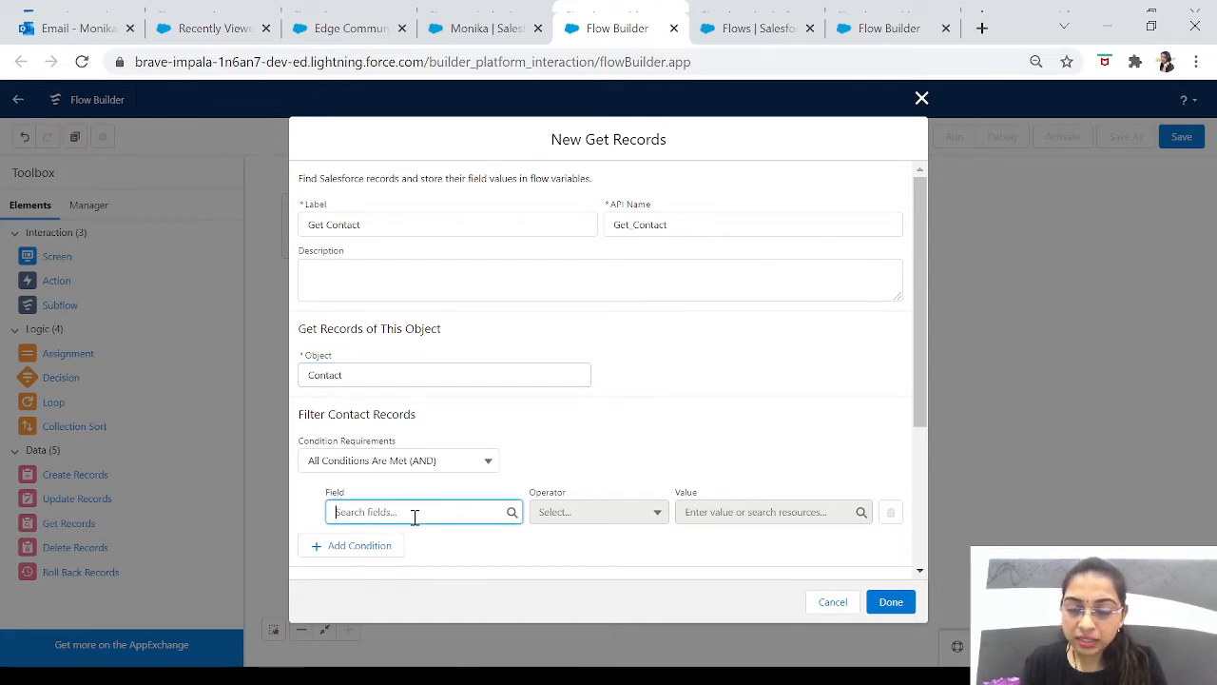
pyautogui.write('acc')
pyautogui.click(386, 415)
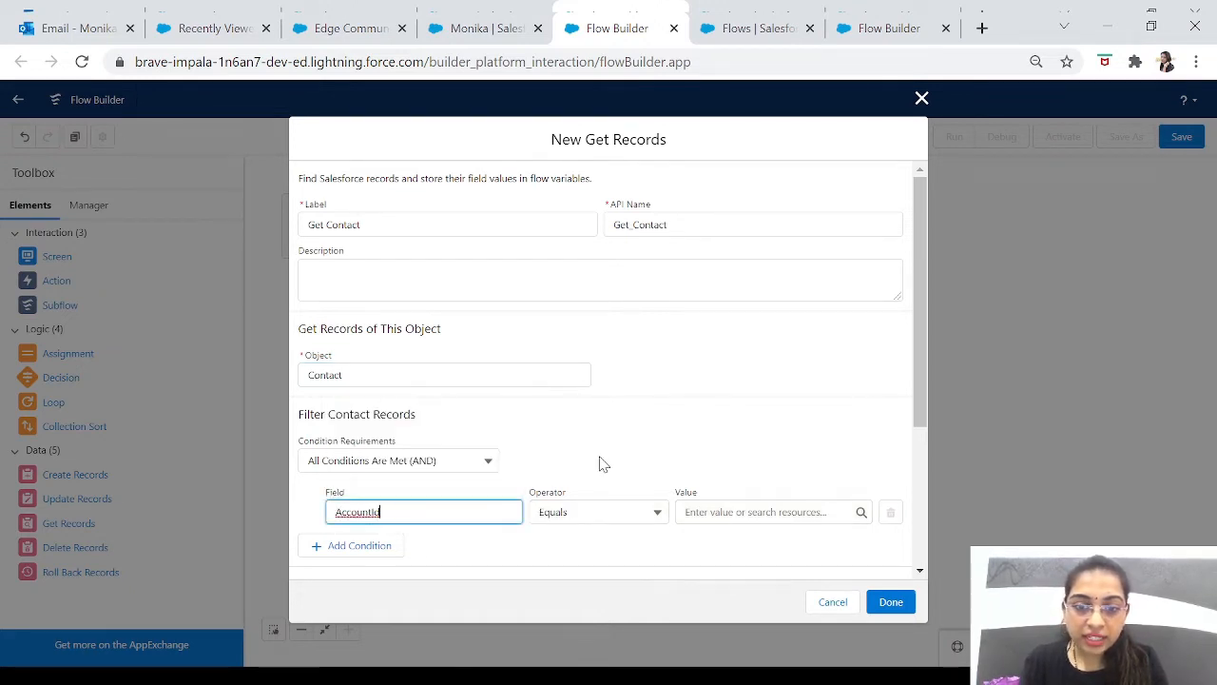
pyautogui.click(774, 512)
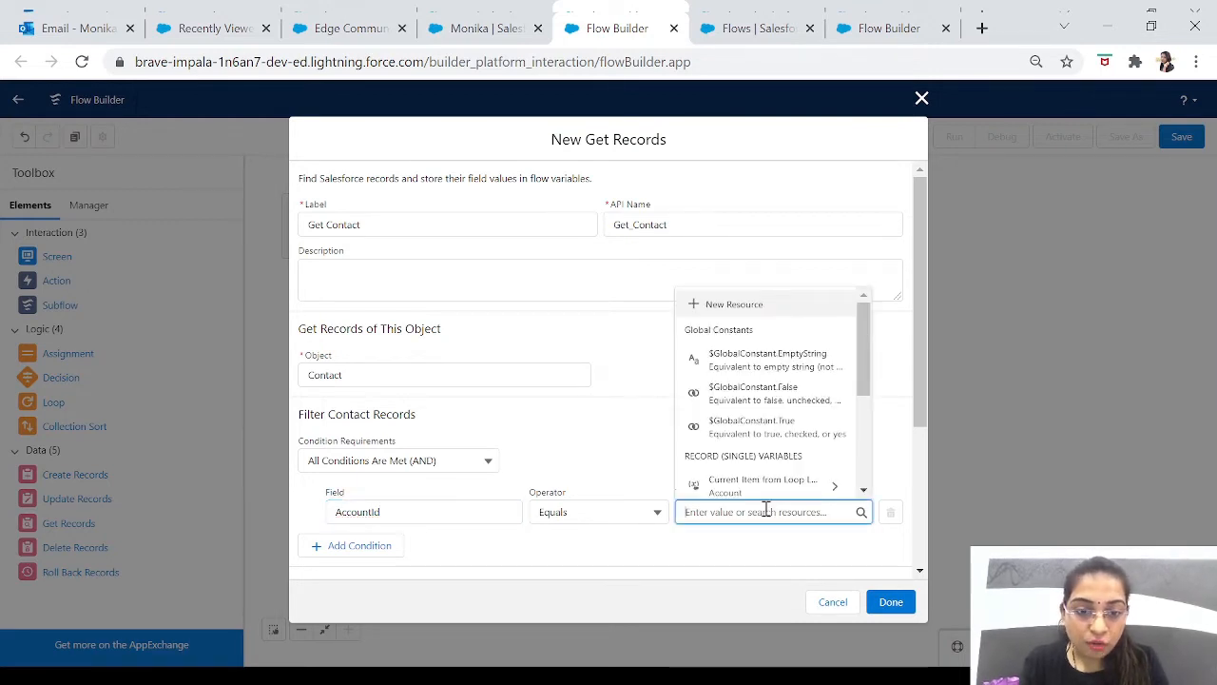
pyautogui.click(723, 484)
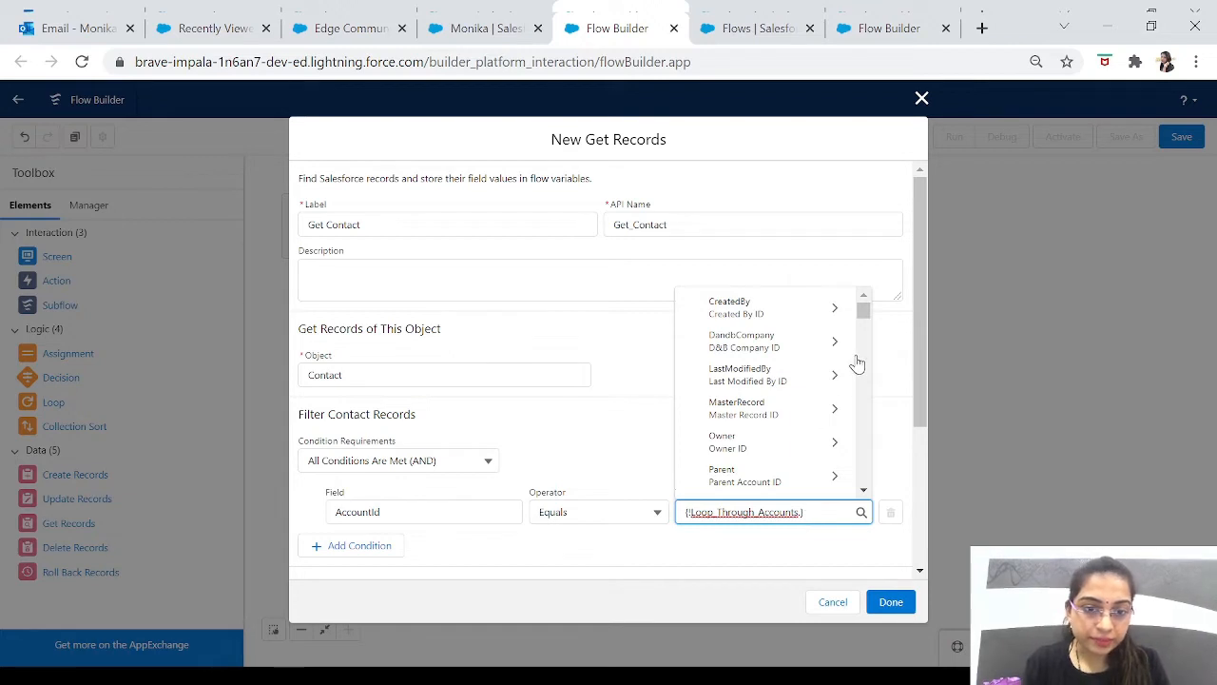
pyautogui.write('Id')
pyautogui.moveTo(867, 326); pyautogui.dragTo(867, 425)
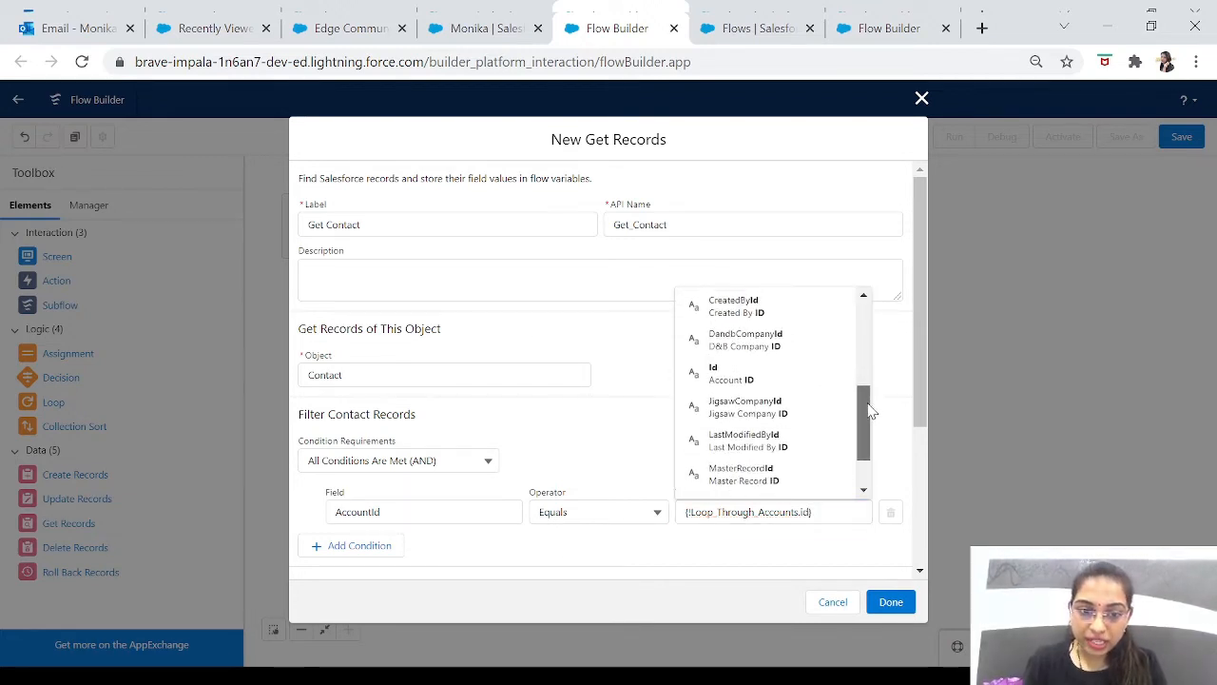
pyautogui.click(728, 374)
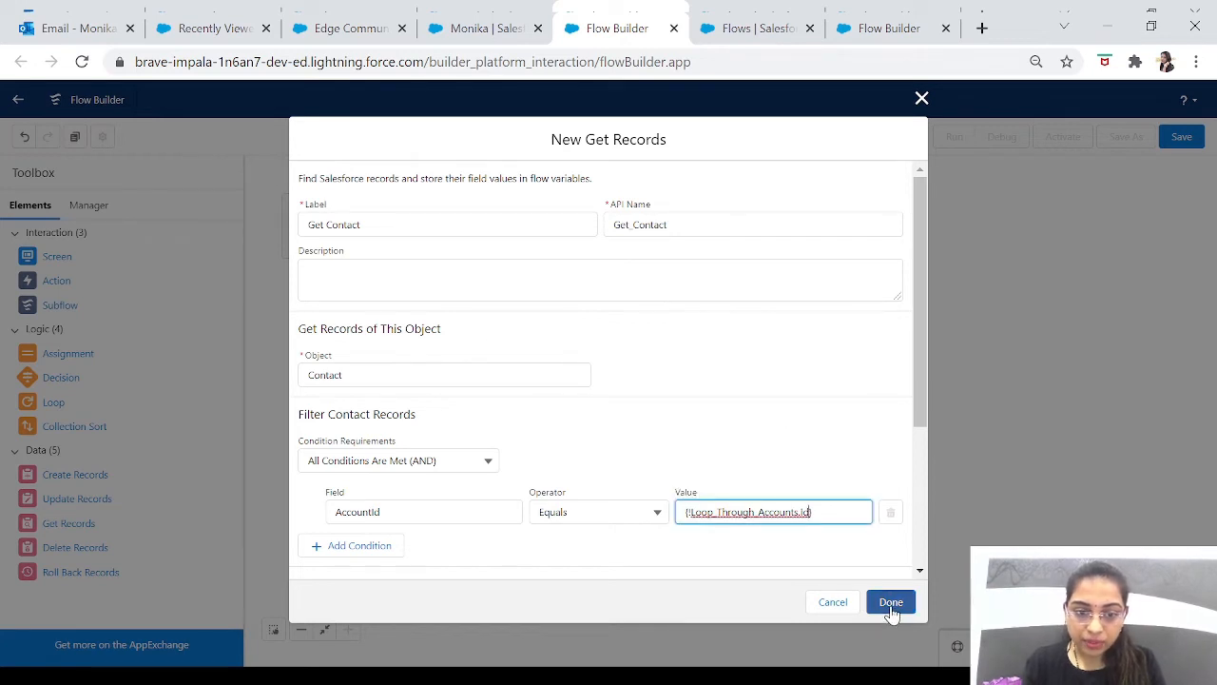
pyautogui.scroll(-3, 665, 428)
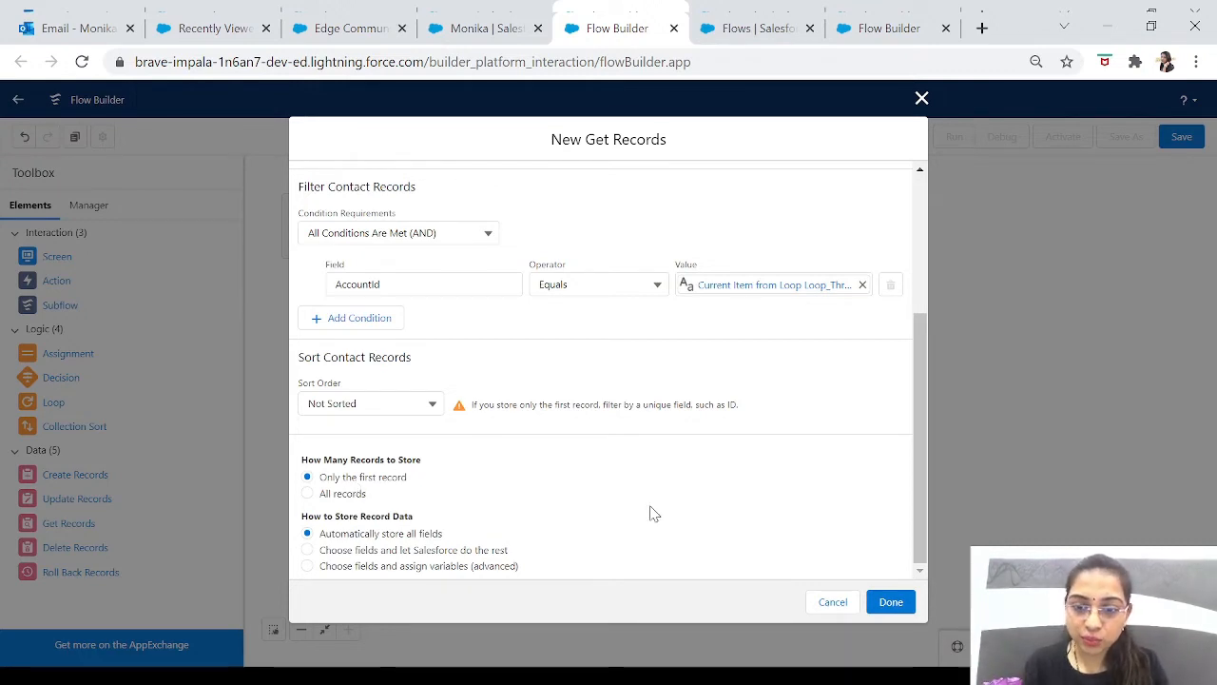
pyautogui.click(891, 602)
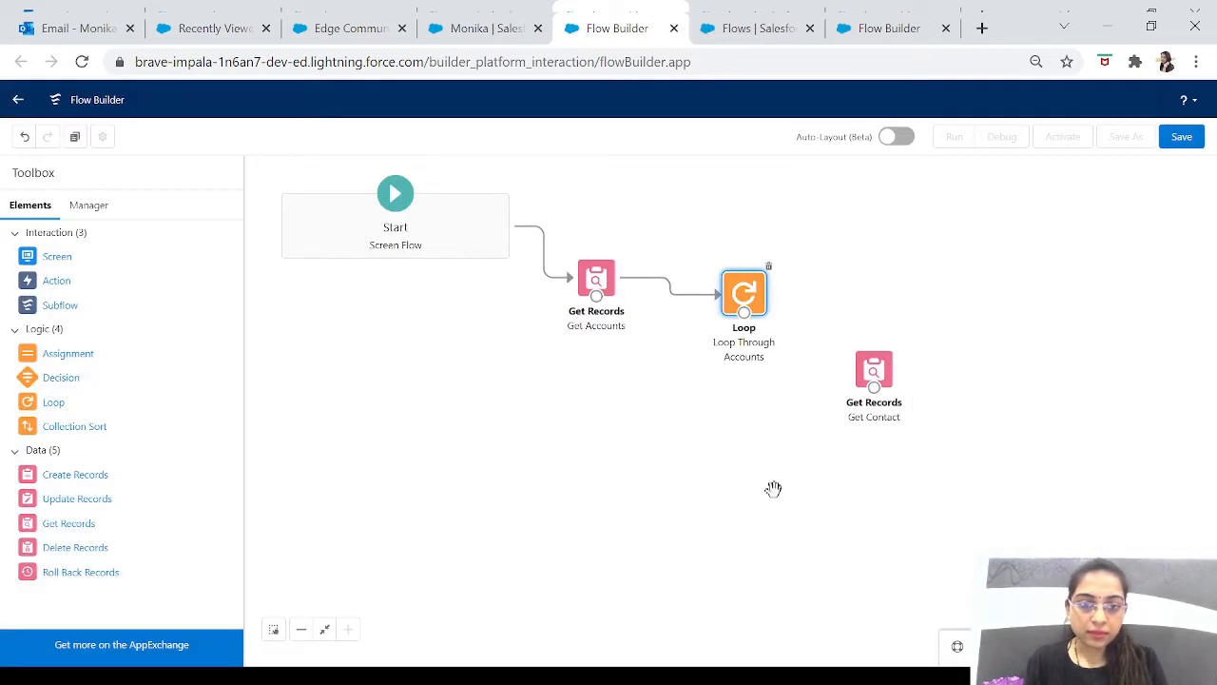
# Step: Connect Loop Through Accounts to Get Contact using the "For each item in the collection" loop connector
pyautogui.moveTo(744, 314); pyautogui.dragTo(872, 397)
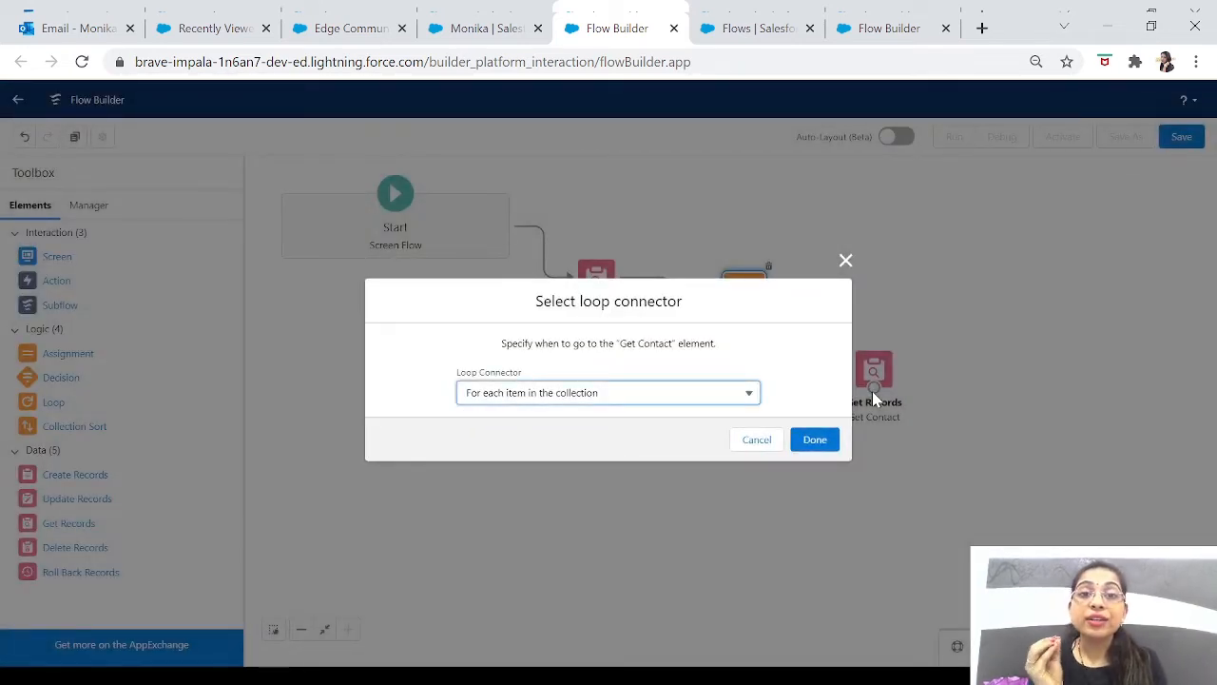
pyautogui.click(740, 389)
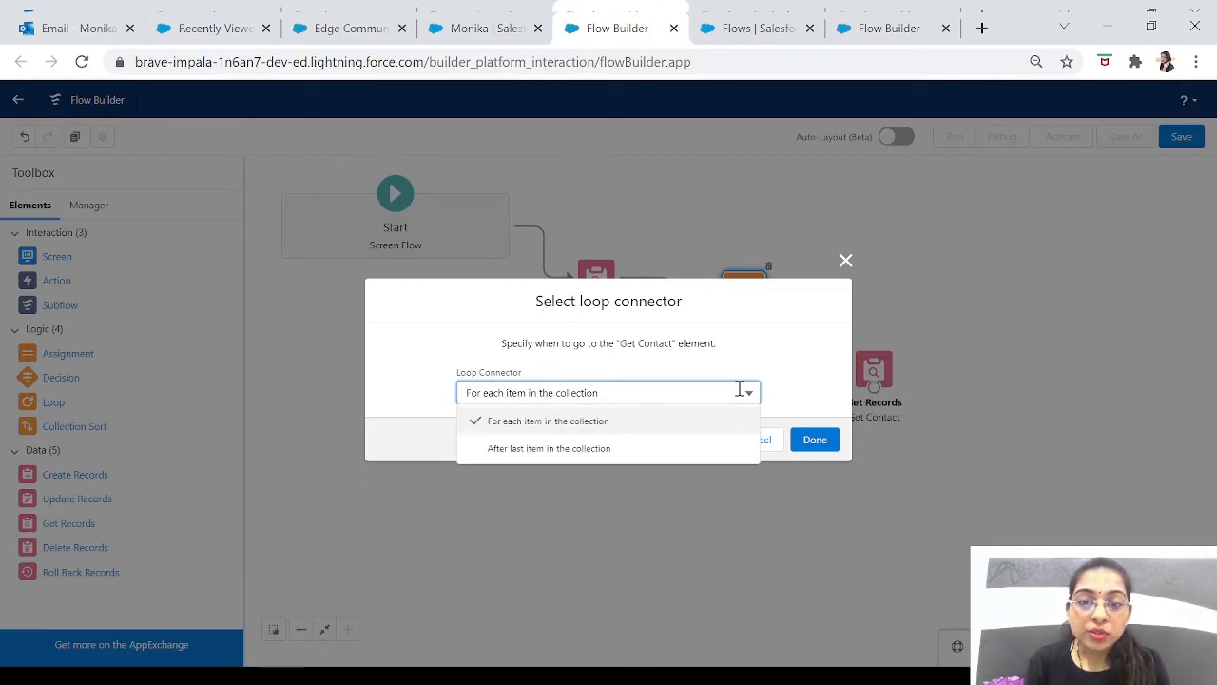
pyautogui.click(619, 423)
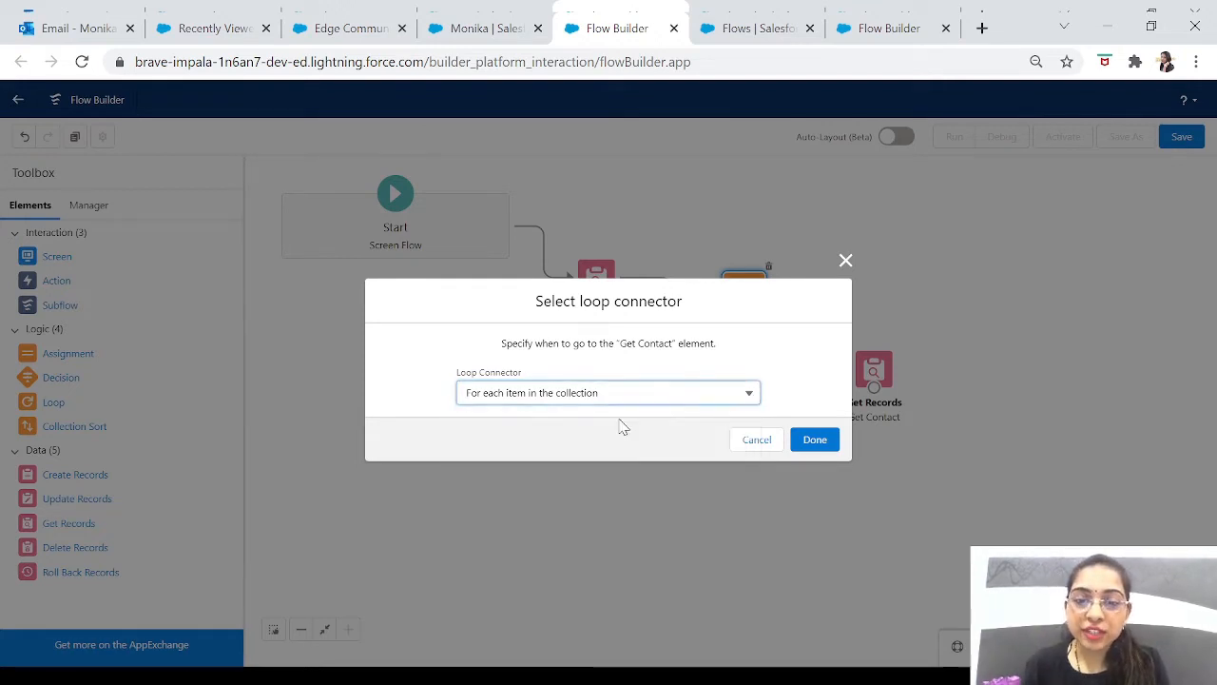
pyautogui.click(820, 441)
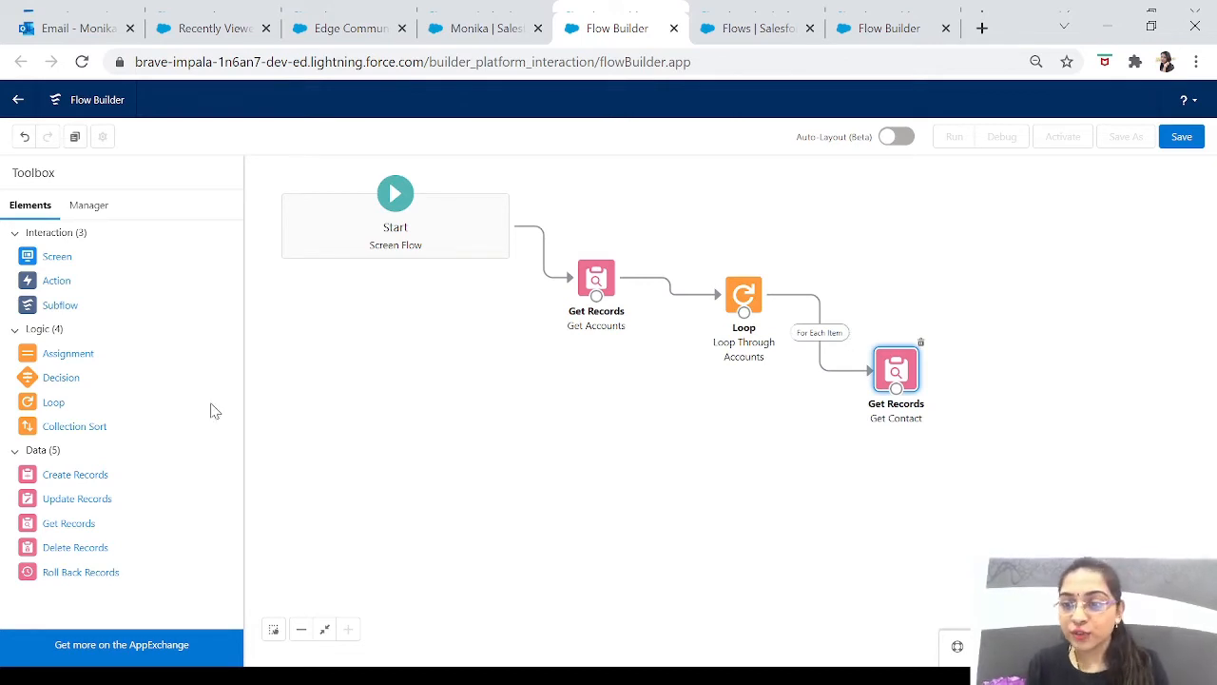
# Step: Add a Decision element below the loop, labelled "Checking if contact is there"
pyautogui.moveTo(48, 378); pyautogui.dragTo(797, 474)
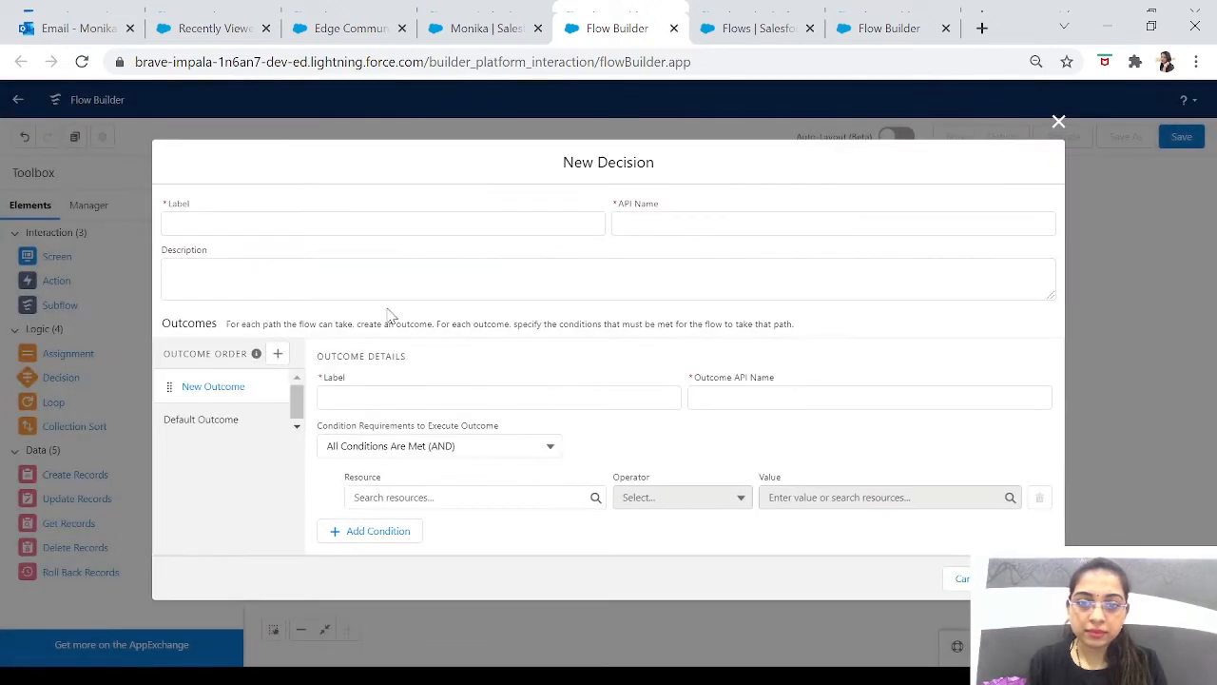
pyautogui.click(285, 220)
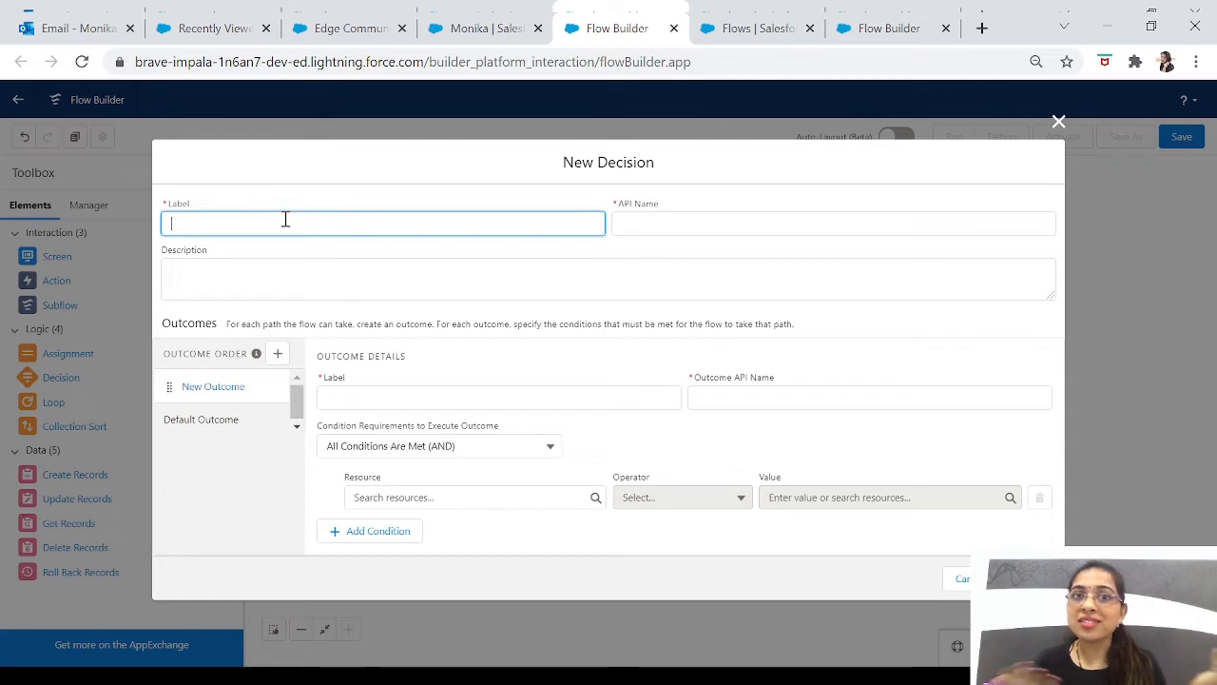
pyautogui.write('Checking')
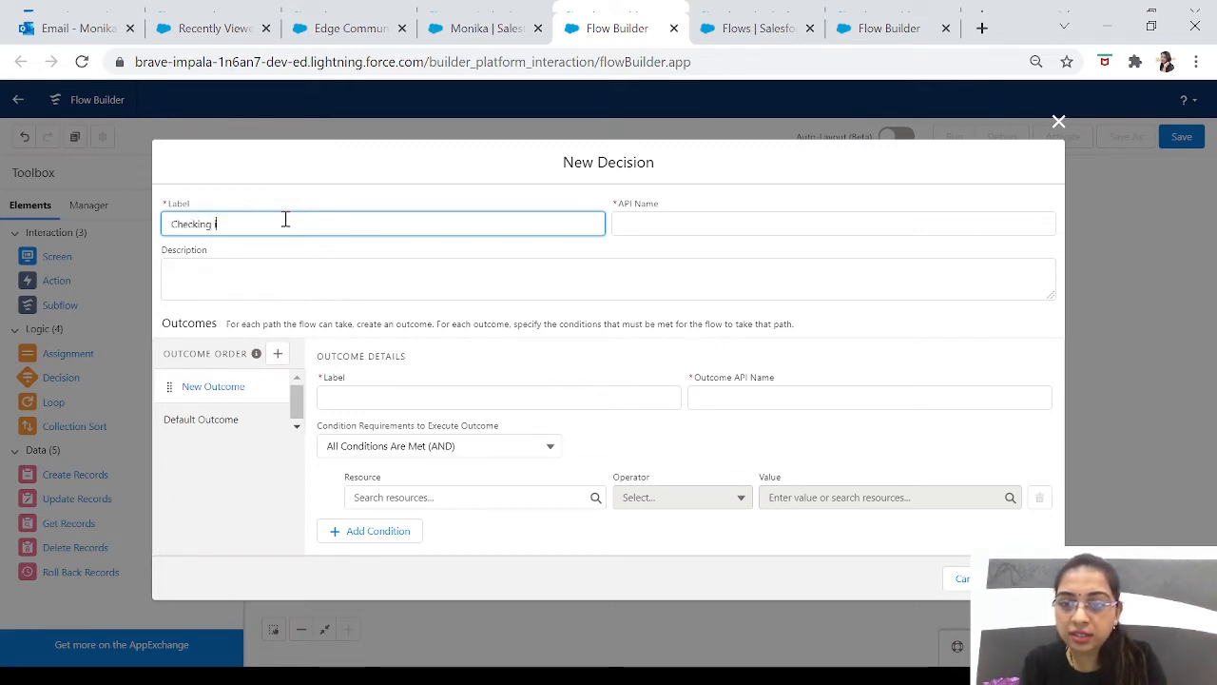
pyautogui.write(' if contact')
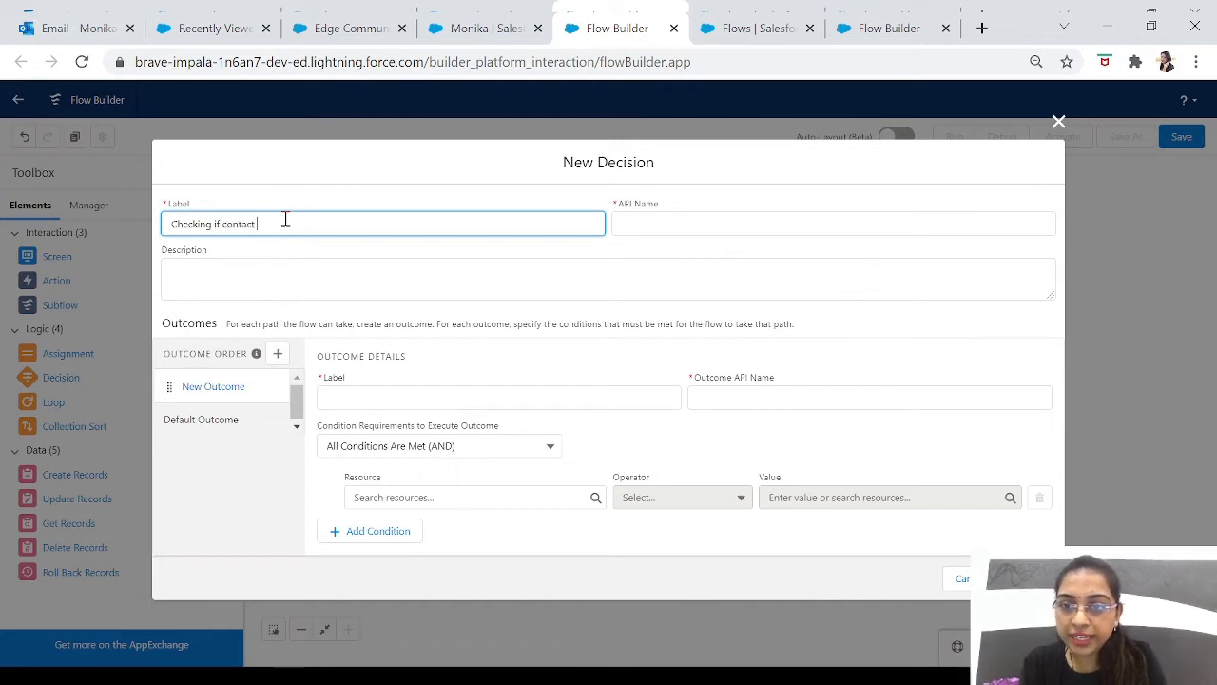
pyautogui.write(' is ther')
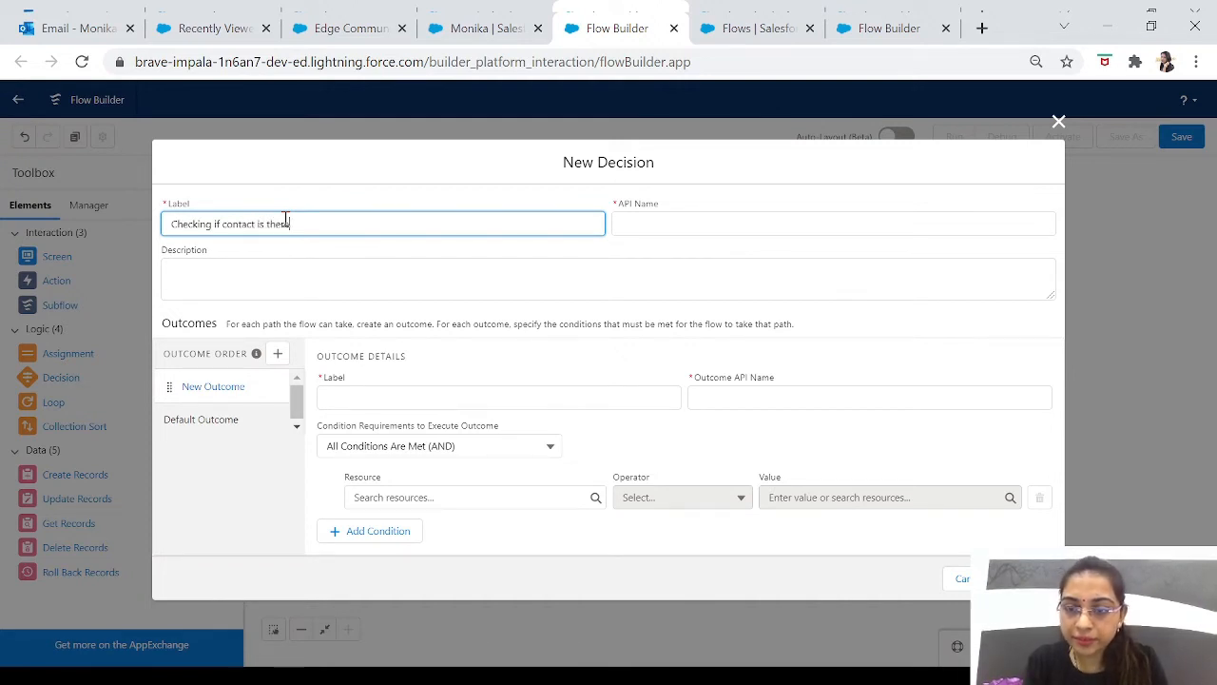
pyautogui.write('e')
pyautogui.press('Tab')
# Step: Label the decision's new outcome "Checking if the contact exists"
pyautogui.click(353, 397)
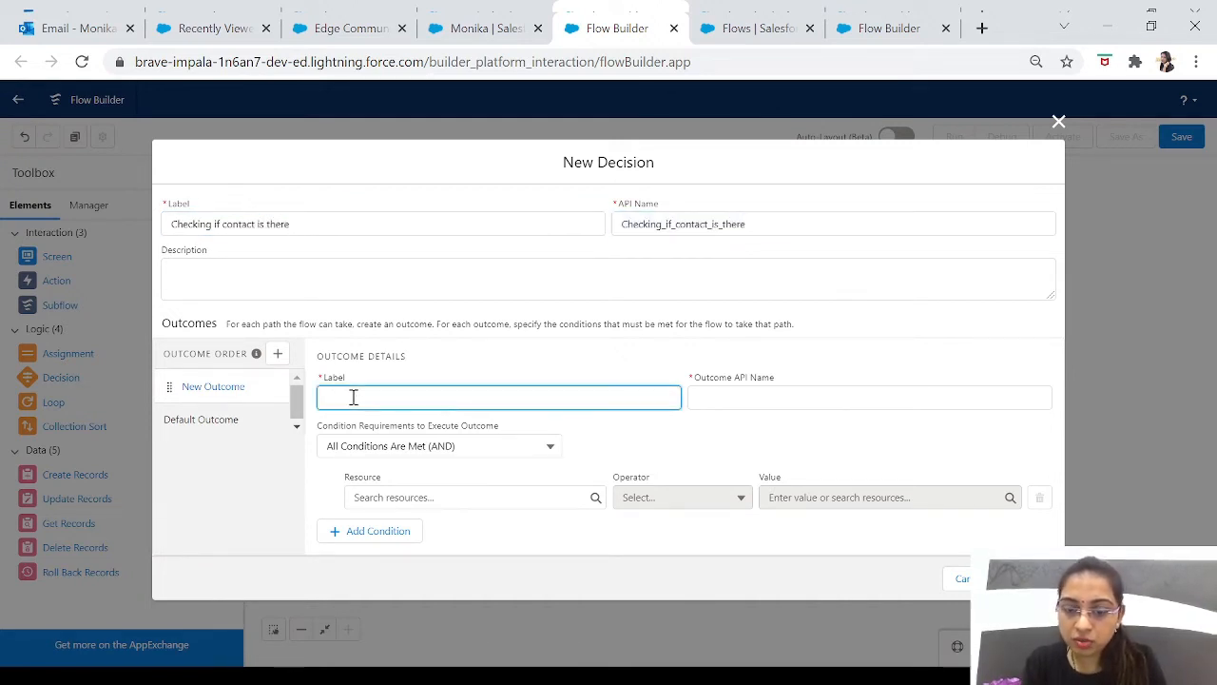
pyautogui.write('CHe')
pyautogui.press('BackSpace')
pyautogui.write('h')
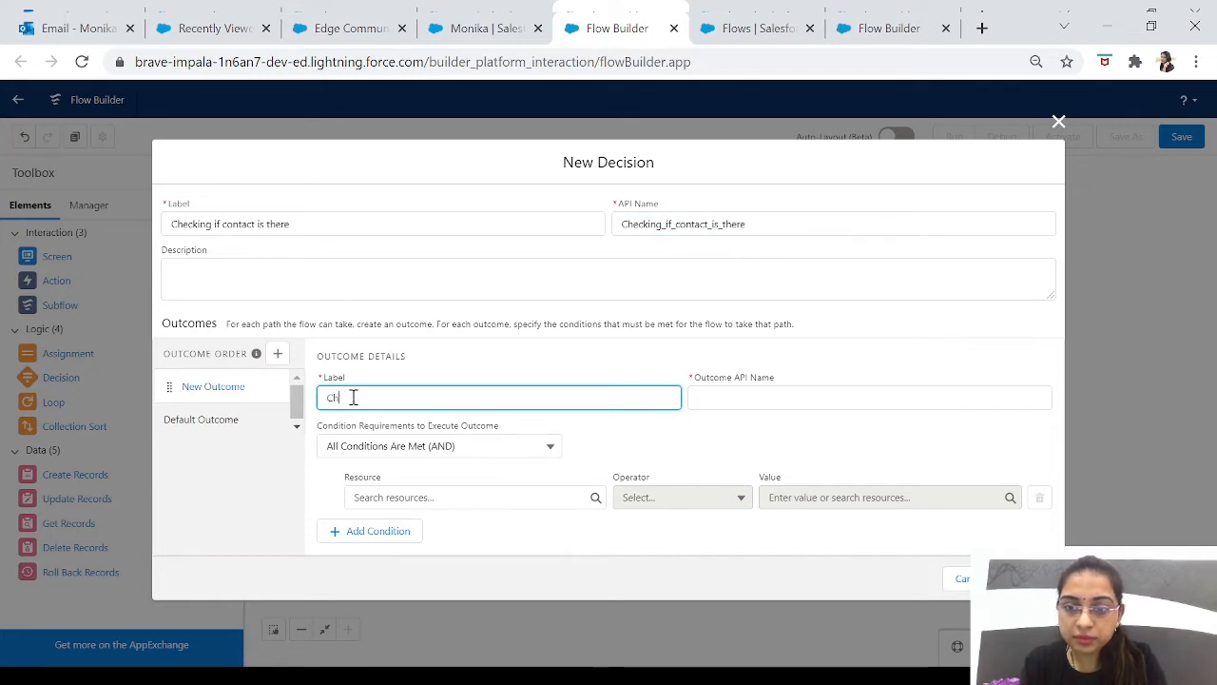
pyautogui.write('ecking if')
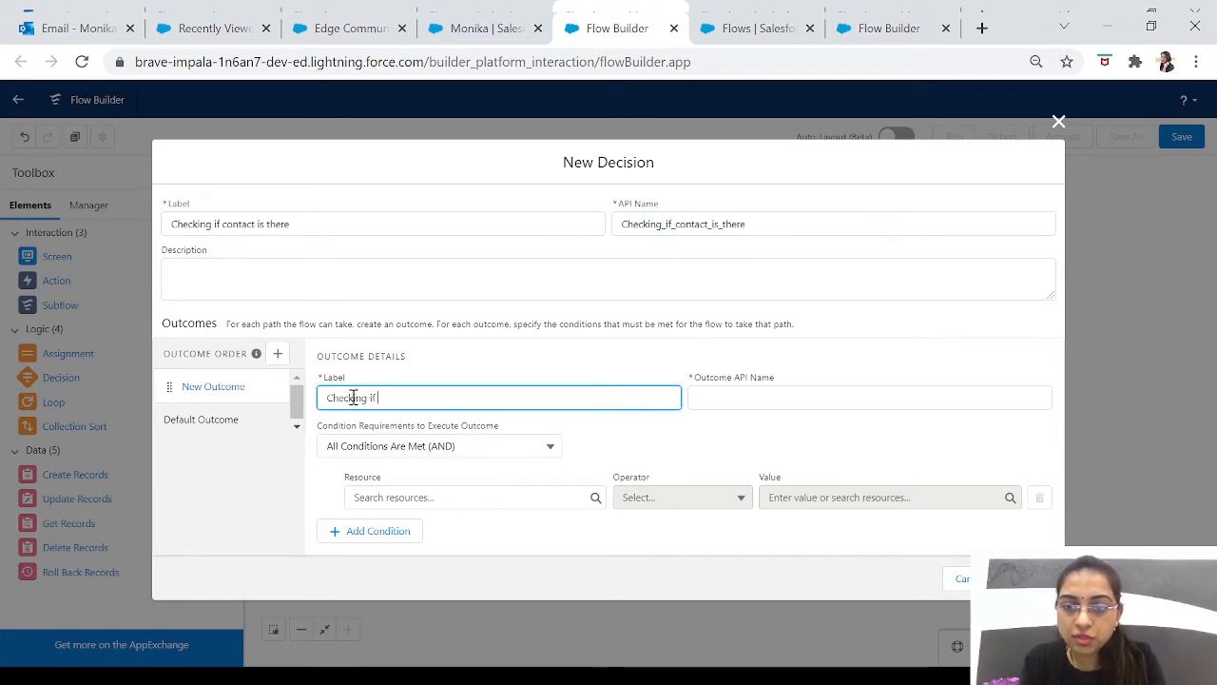
pyautogui.write(' the contact')
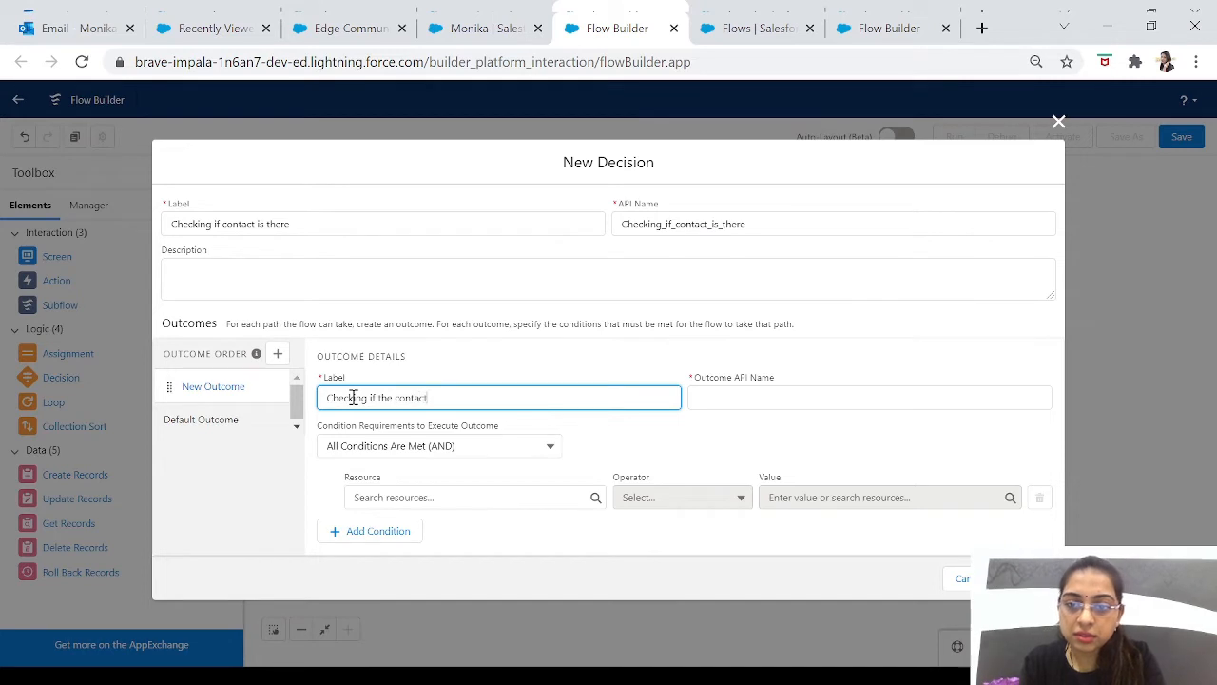
pyautogui.write(' exists')
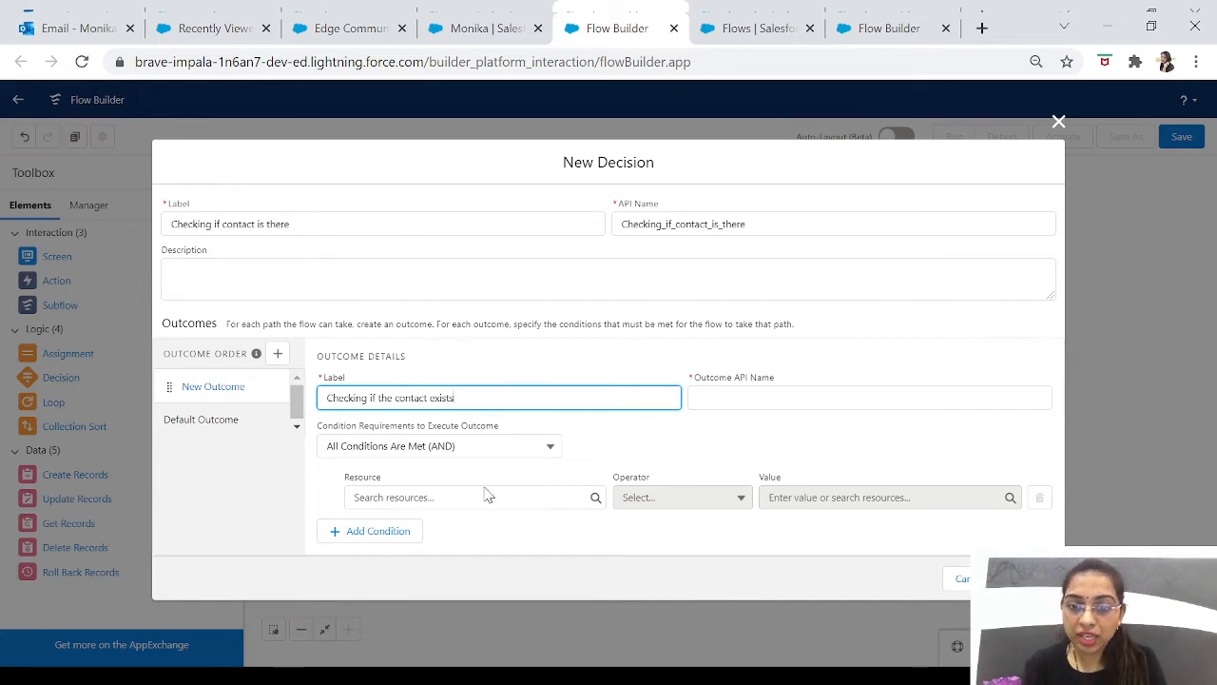
# Step: Set the outcome's condition to Contact from Get_Contact Is Null $GlobalConstant.True and finish the decision
pyautogui.click(424, 500)
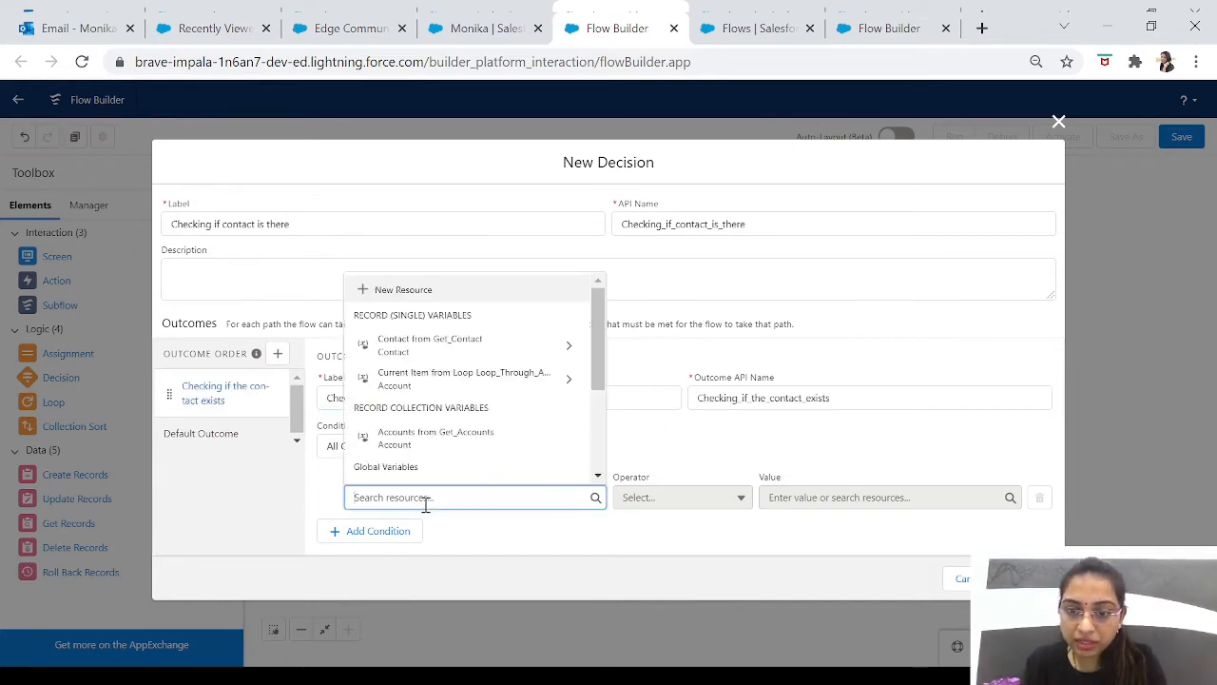
pyautogui.write('get')
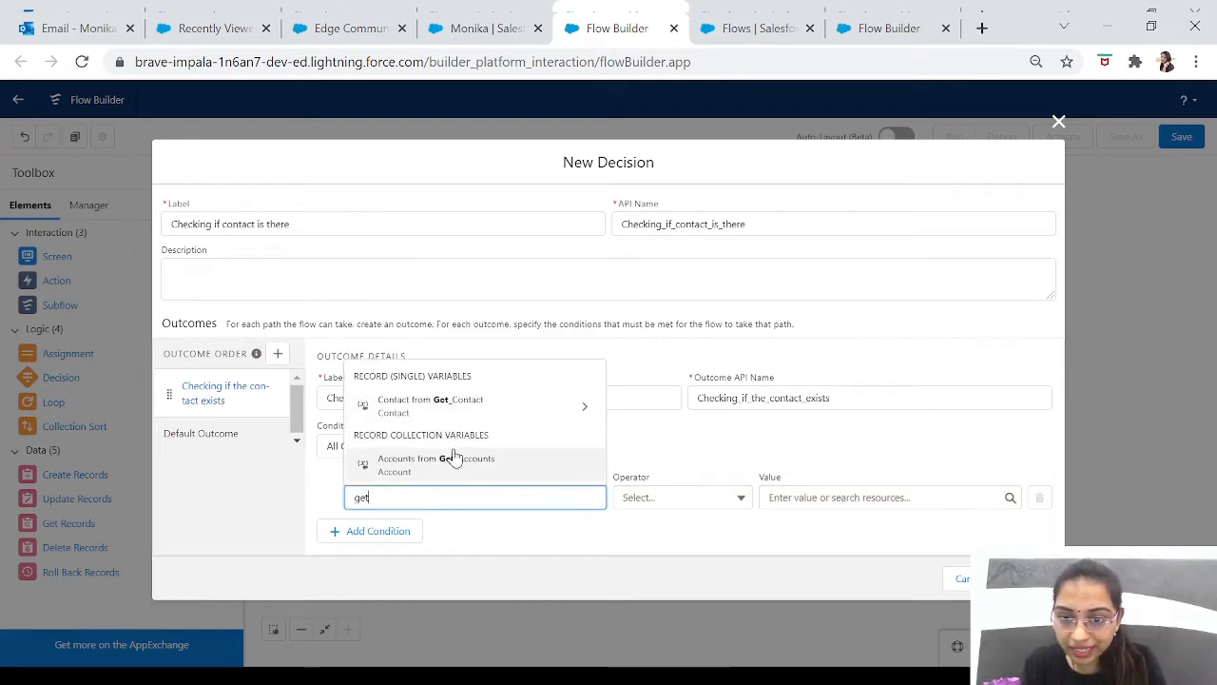
pyautogui.click(423, 410)
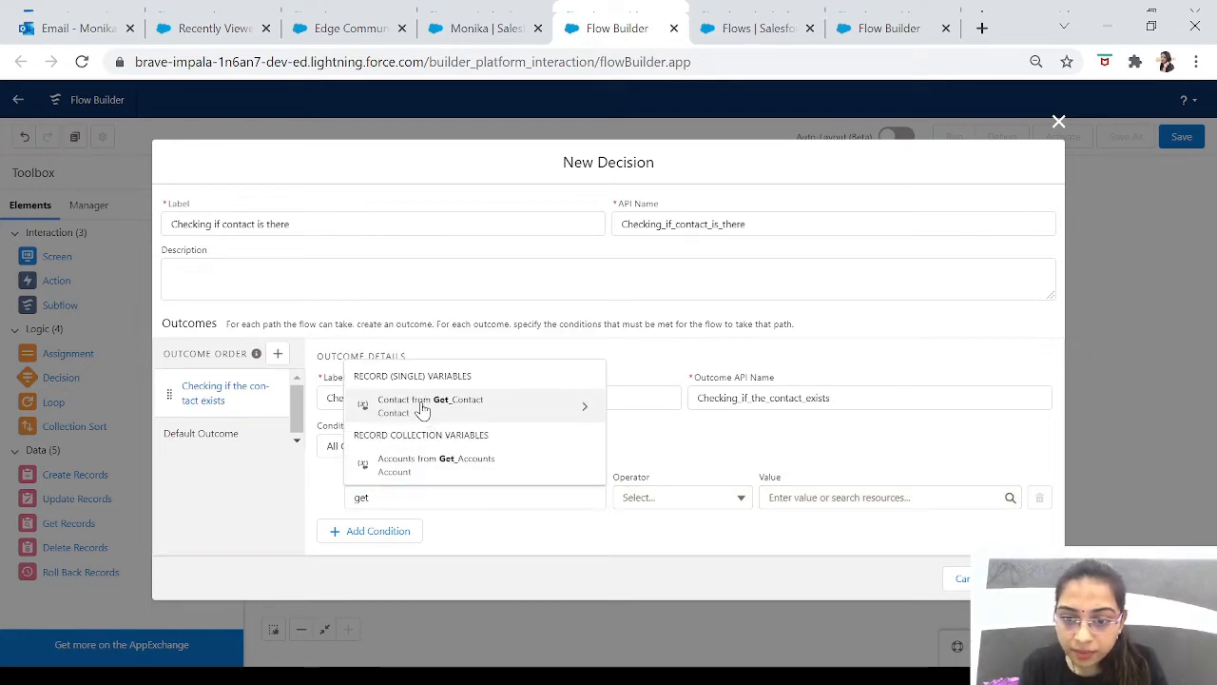
pyautogui.click(523, 405)
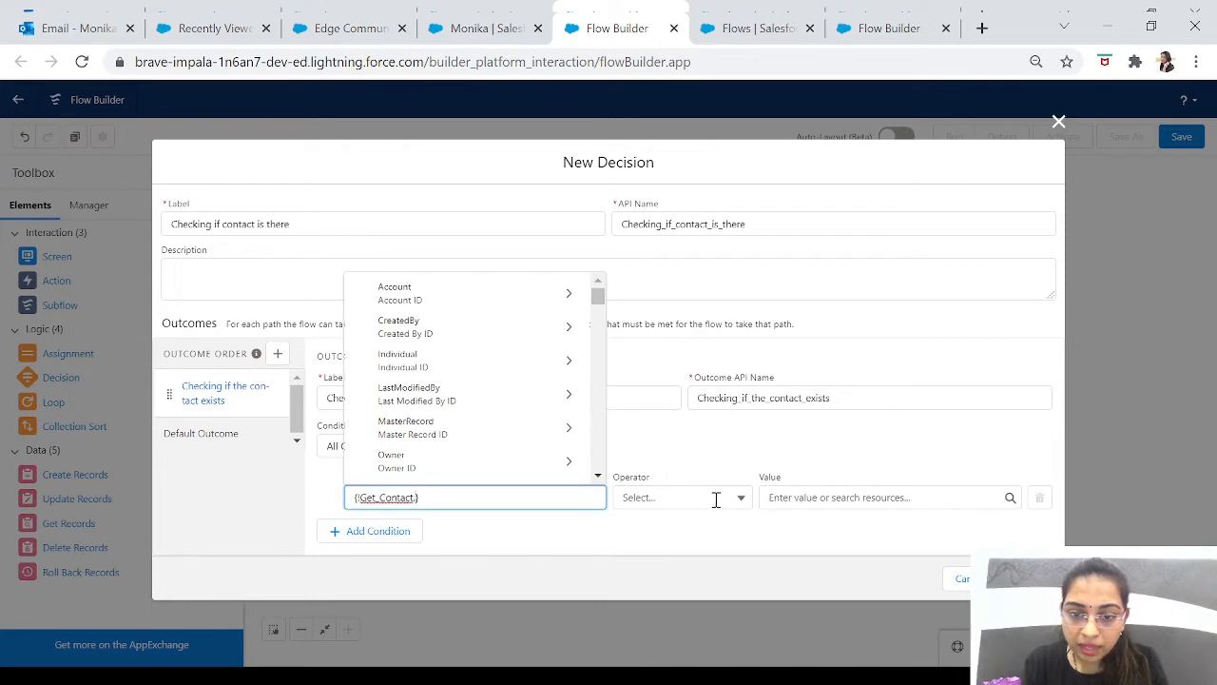
pyautogui.click(706, 473)
pyautogui.click(695, 497)
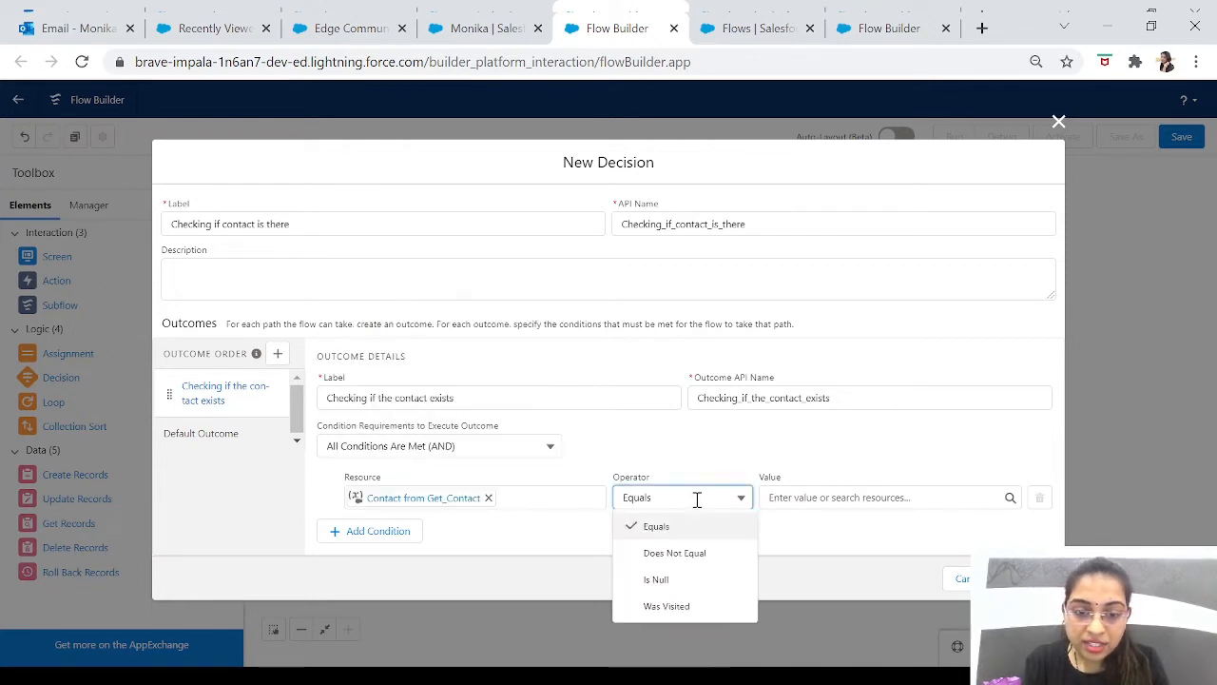
pyautogui.click(658, 579)
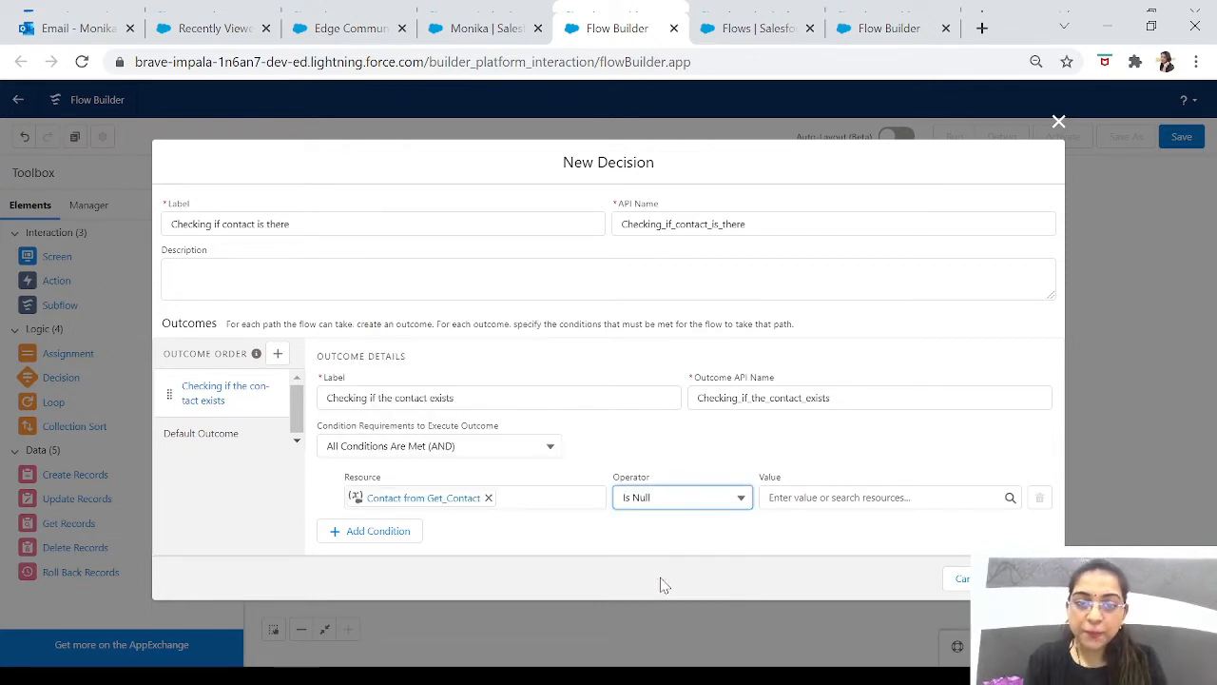
pyautogui.click(863, 498)
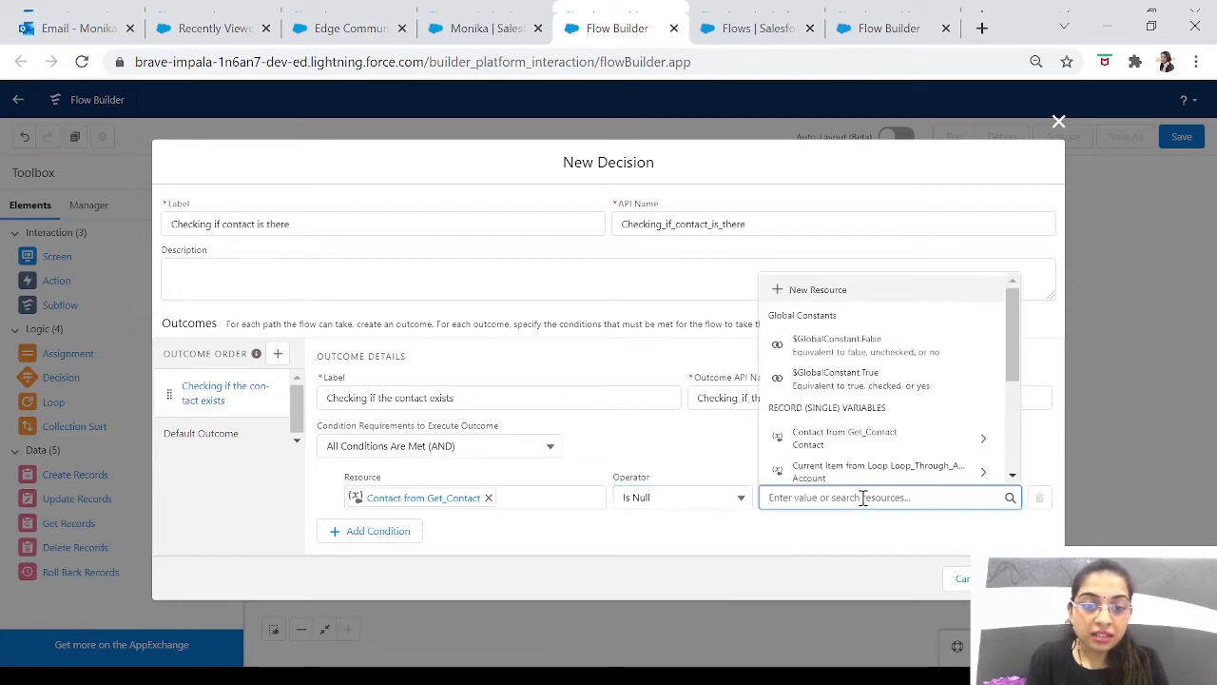
pyautogui.click(869, 378)
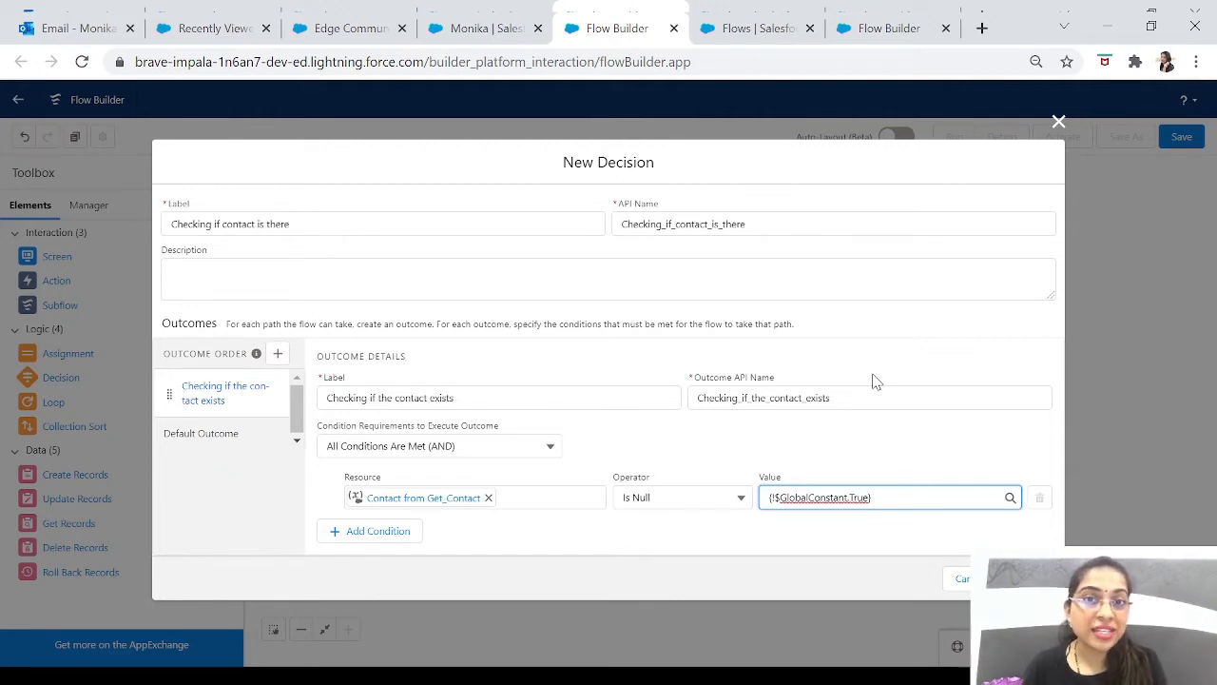
pyautogui.click(1029, 578)
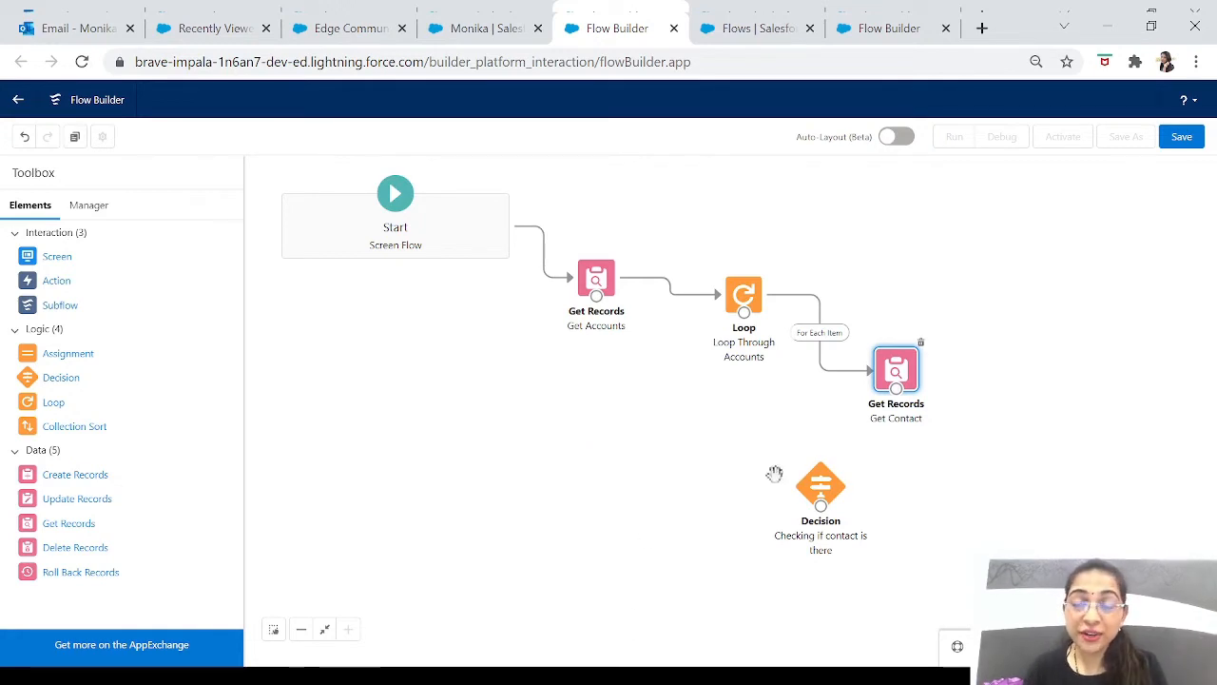
# Step: Start a new flow resource of type Variable with the API name SingleContact
pyautogui.click(84, 207)
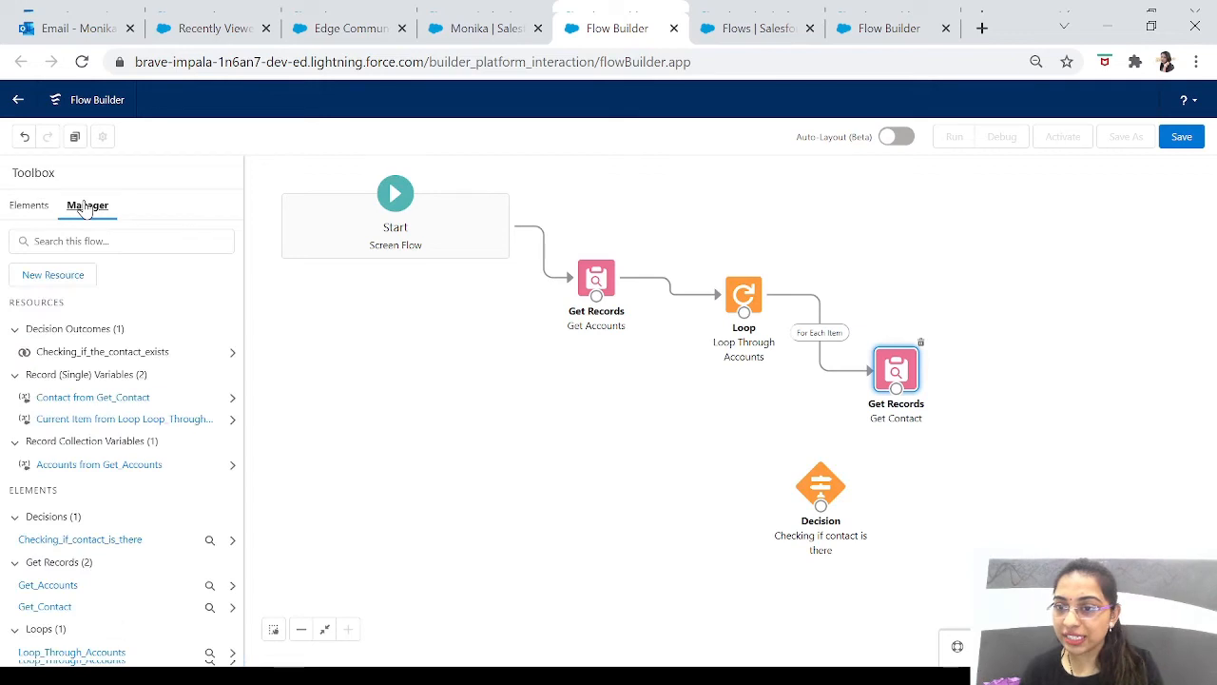
pyautogui.click(67, 279)
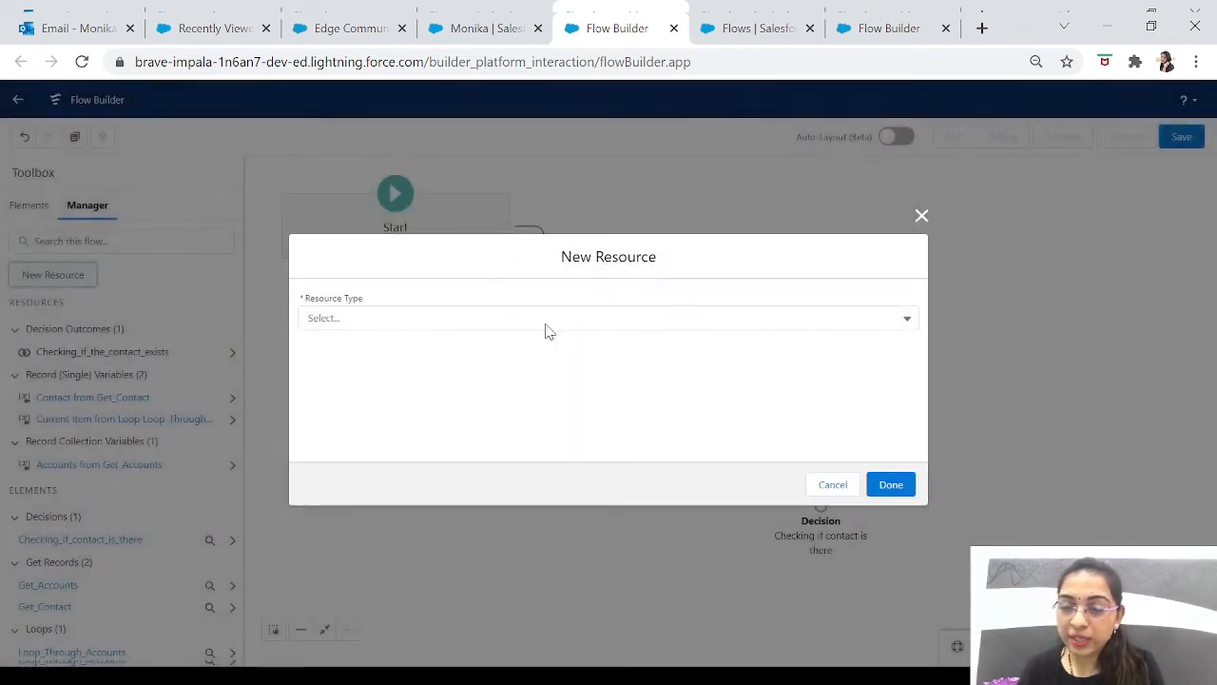
pyautogui.click(429, 325)
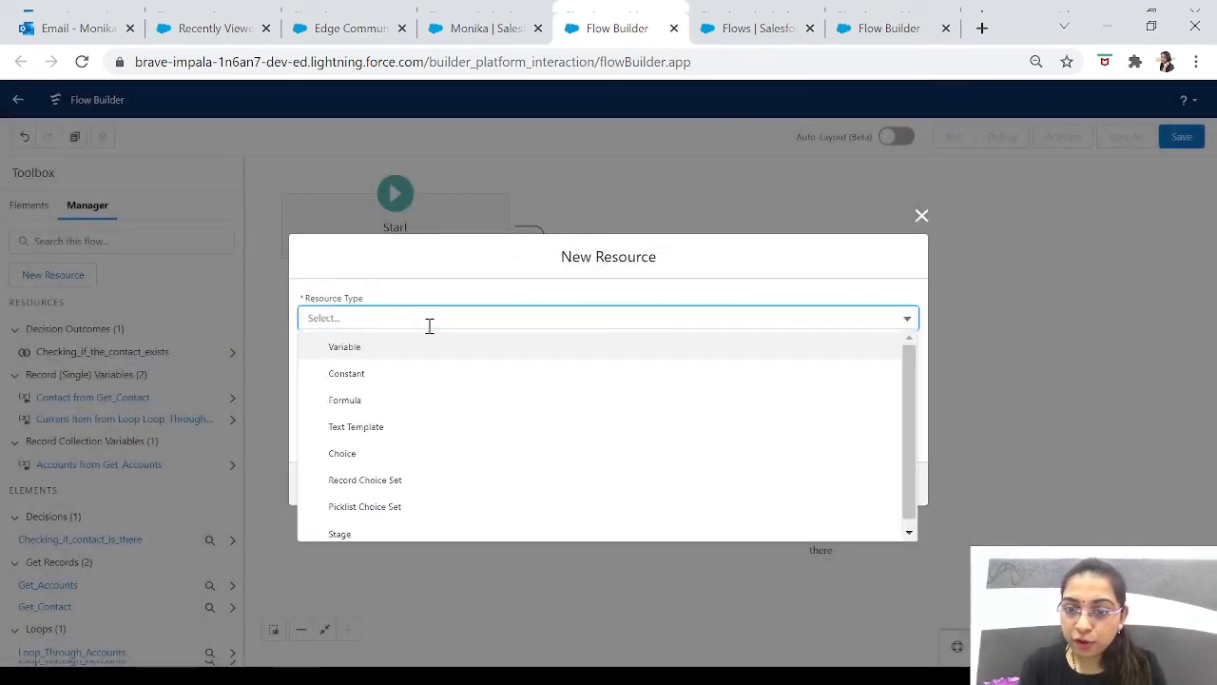
pyautogui.click(347, 350)
pyautogui.click(370, 343)
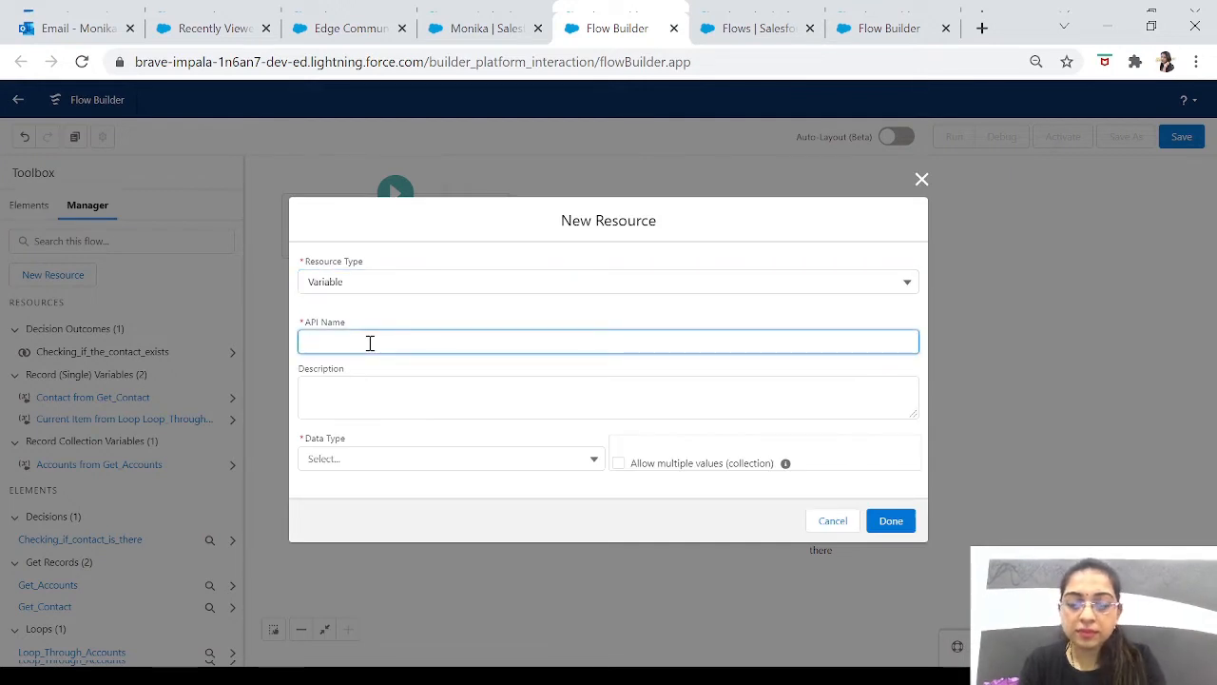
pyautogui.write('Single')
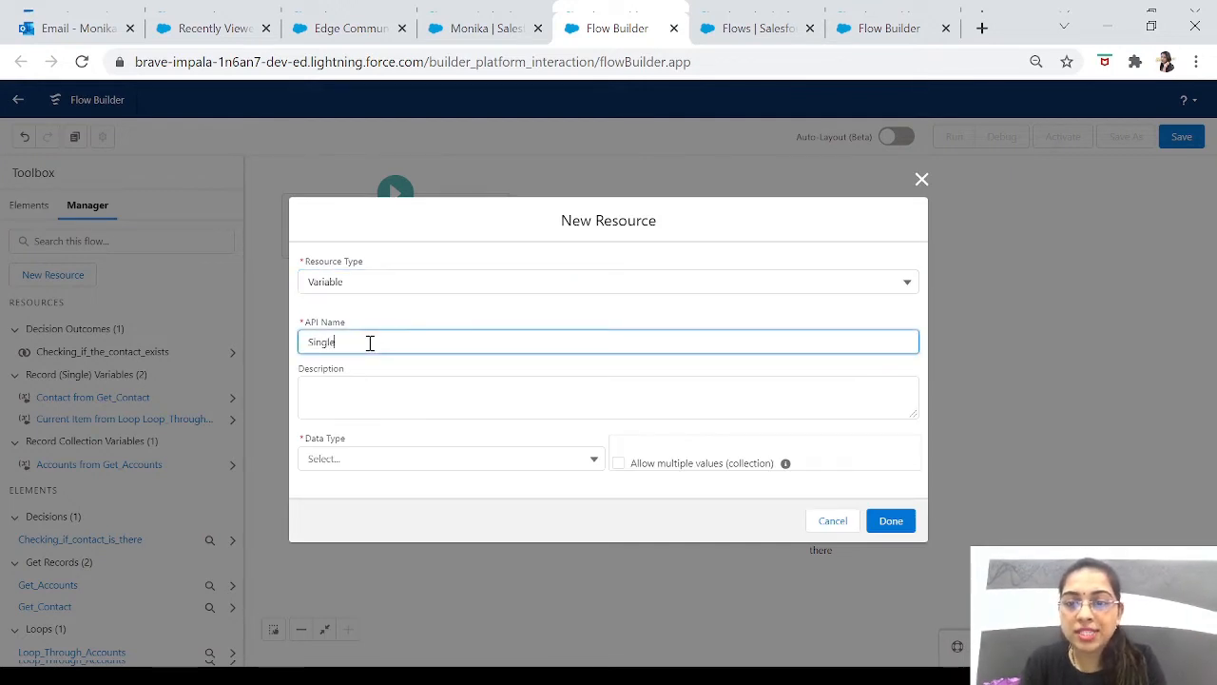
pyautogui.write(' Contact')
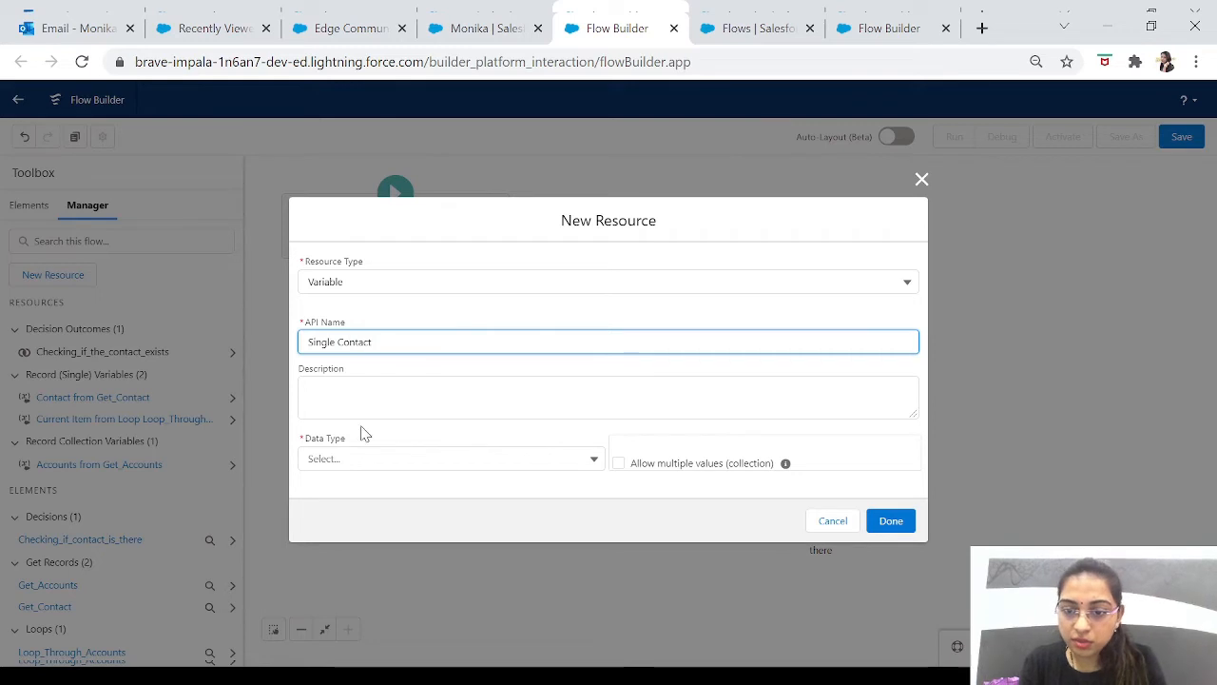
# Step: Give the SingleContact variable the Record data type and the Contact object, and finish creating it
pyautogui.click(361, 458)
pyautogui.click(340, 277)
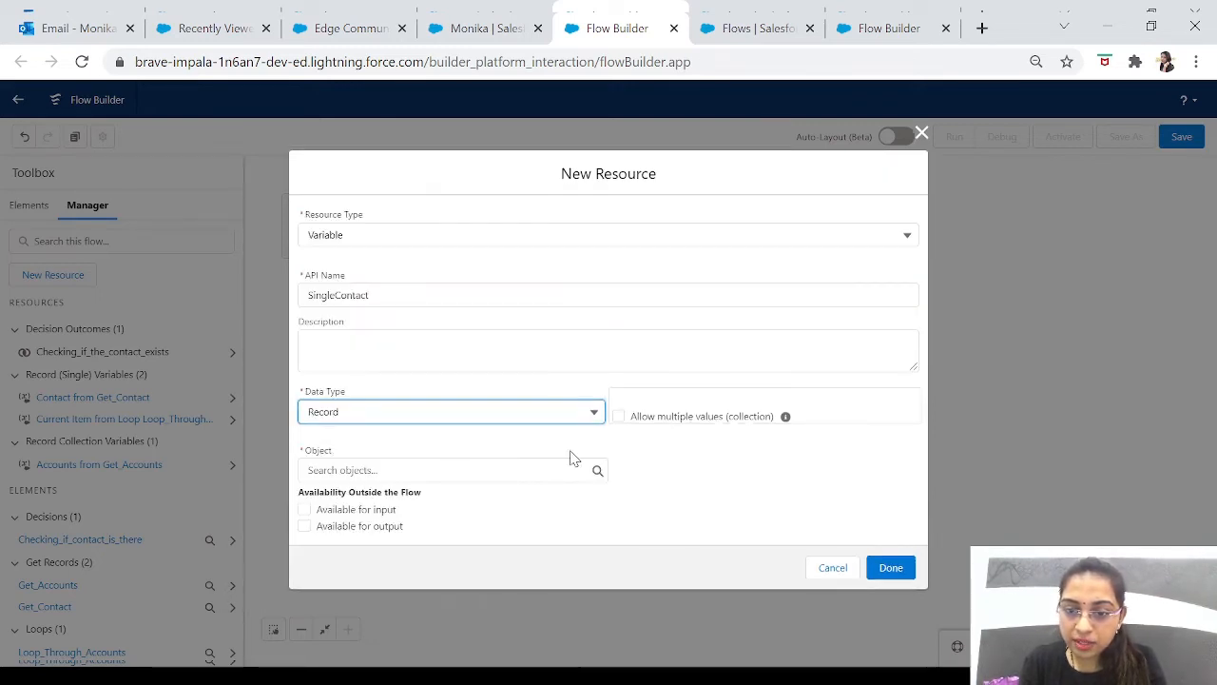
pyautogui.click(416, 471)
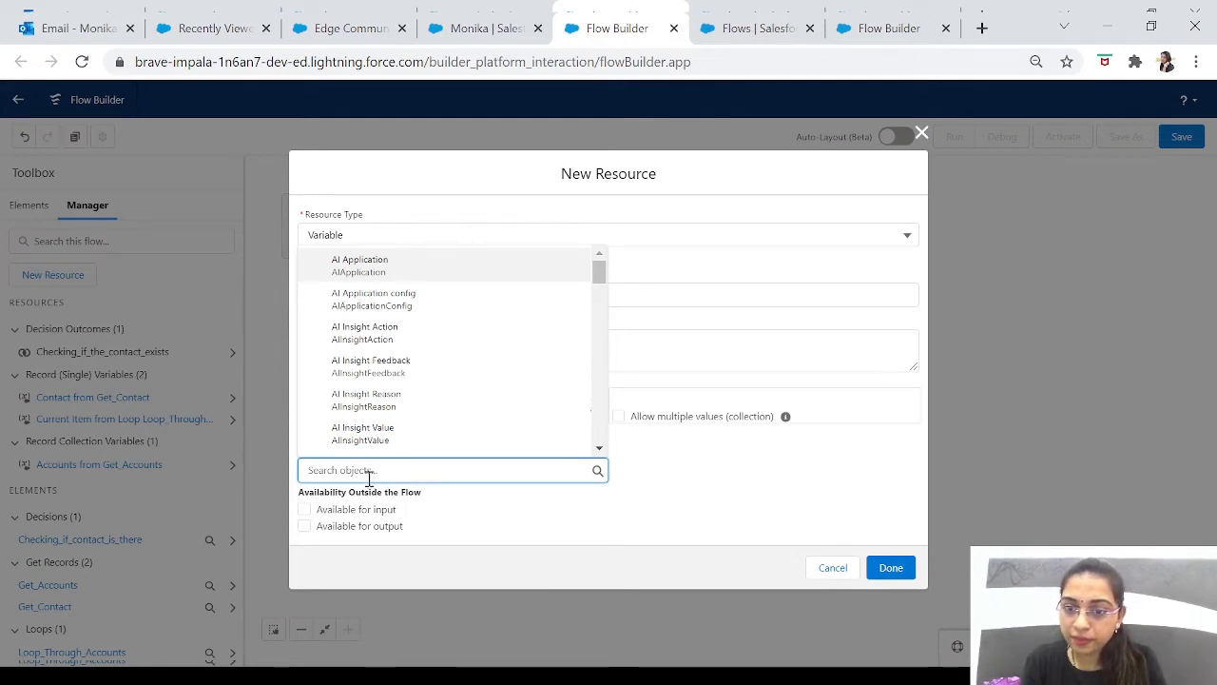
pyautogui.write('contact')
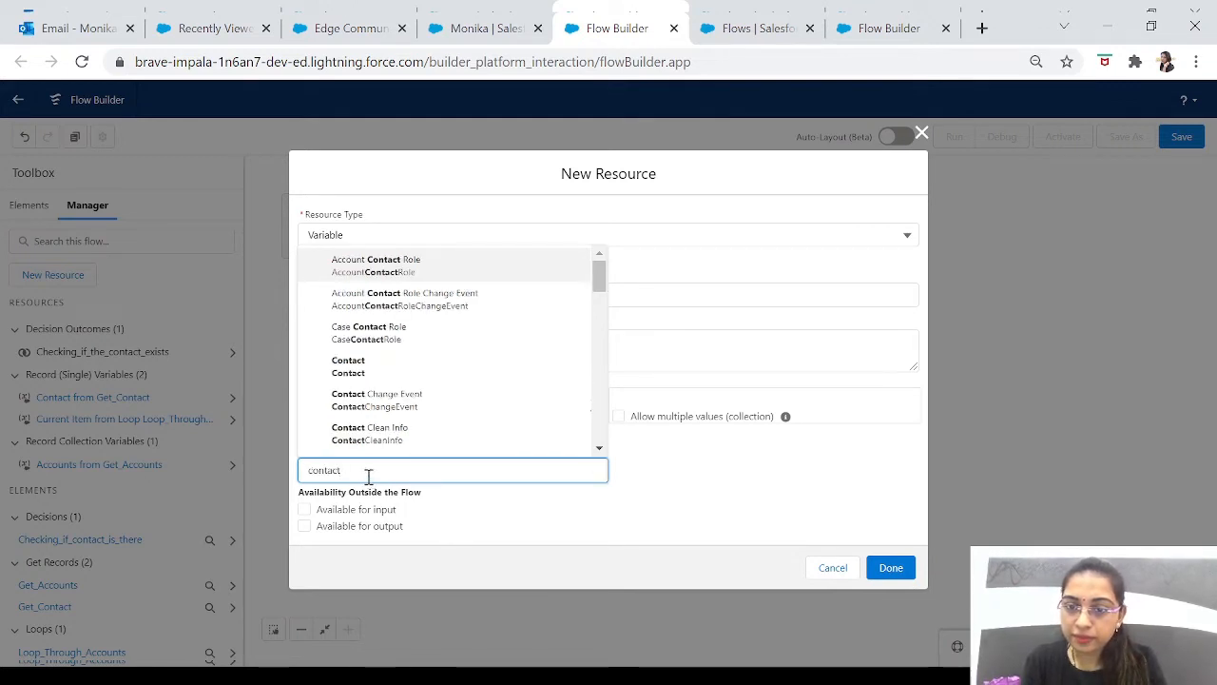
pyautogui.click(352, 367)
pyautogui.click(890, 574)
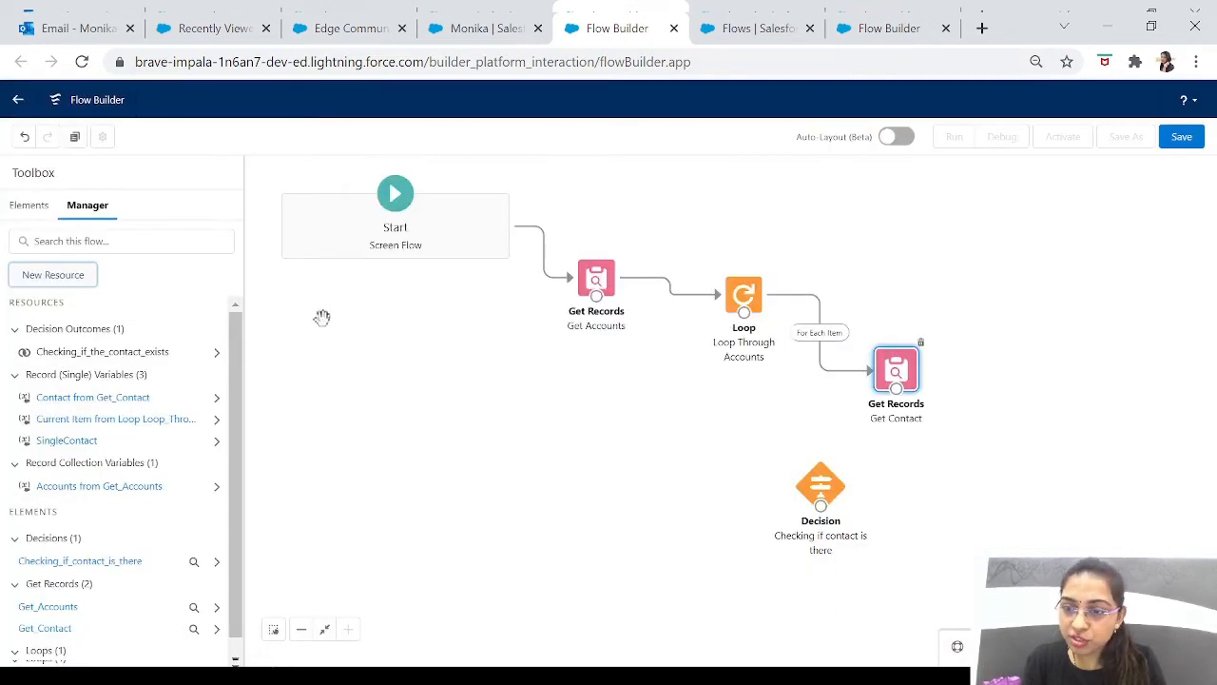
# Step: Start another new resource of type Variable with the API name CollectionofContacts
pyautogui.click(35, 276)
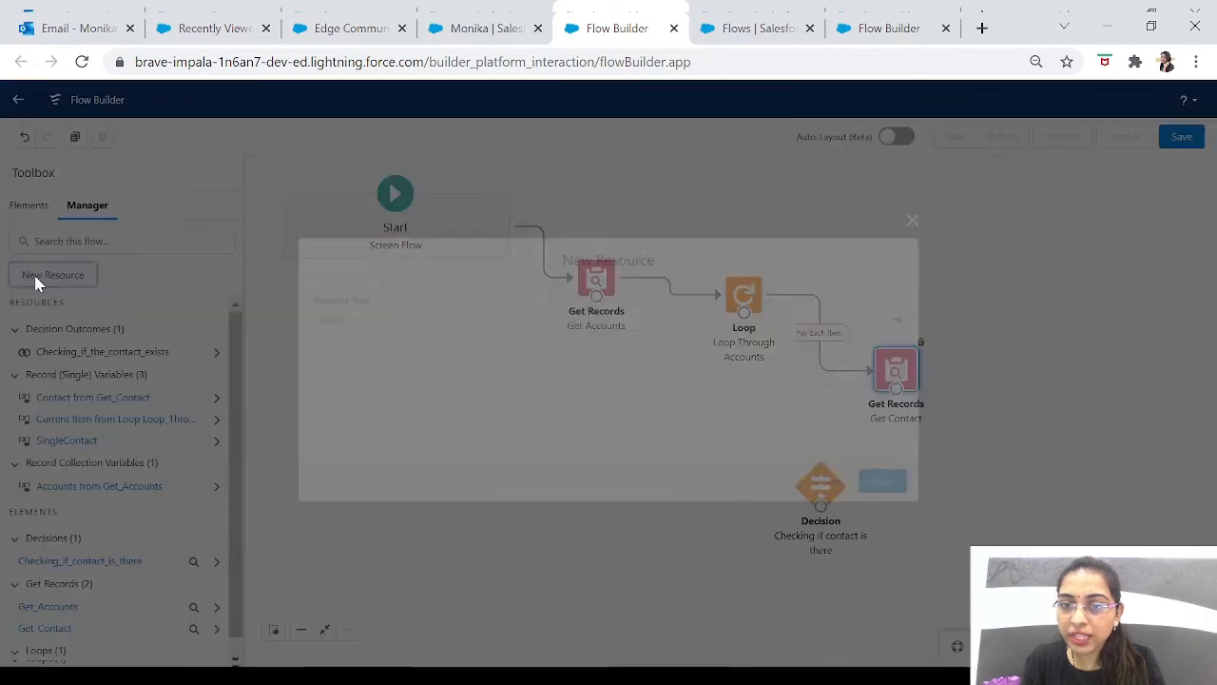
pyautogui.click(414, 318)
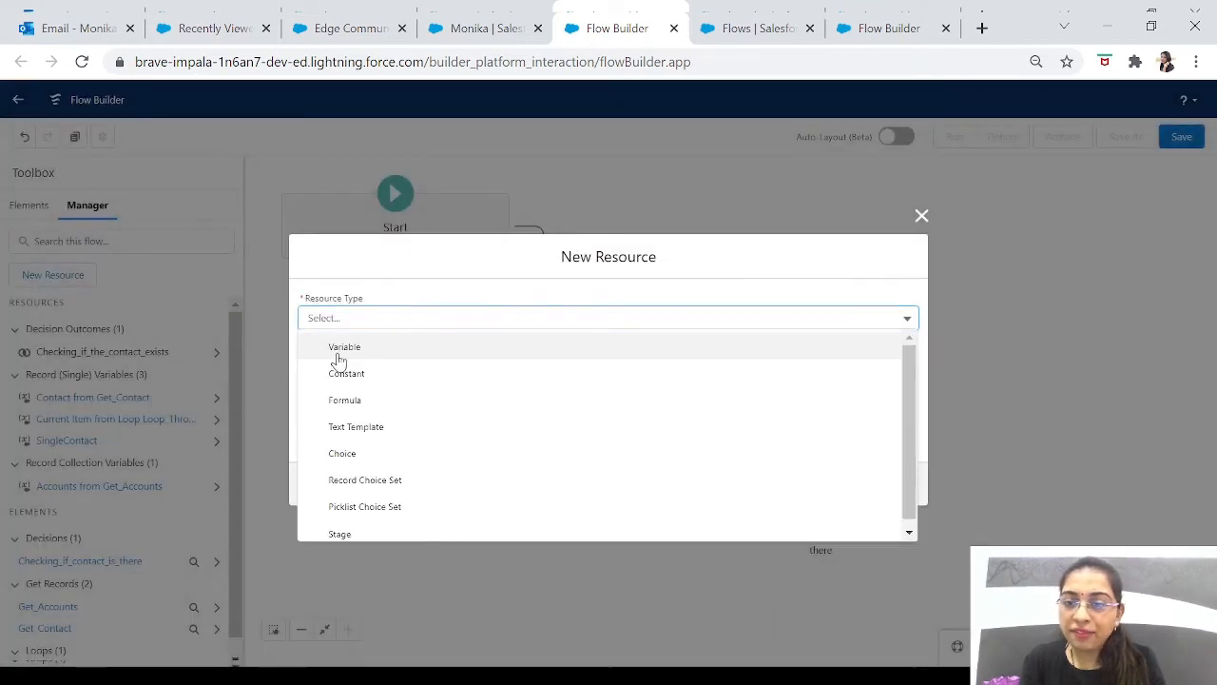
pyautogui.click(339, 348)
pyautogui.click(384, 339)
pyautogui.write('c')
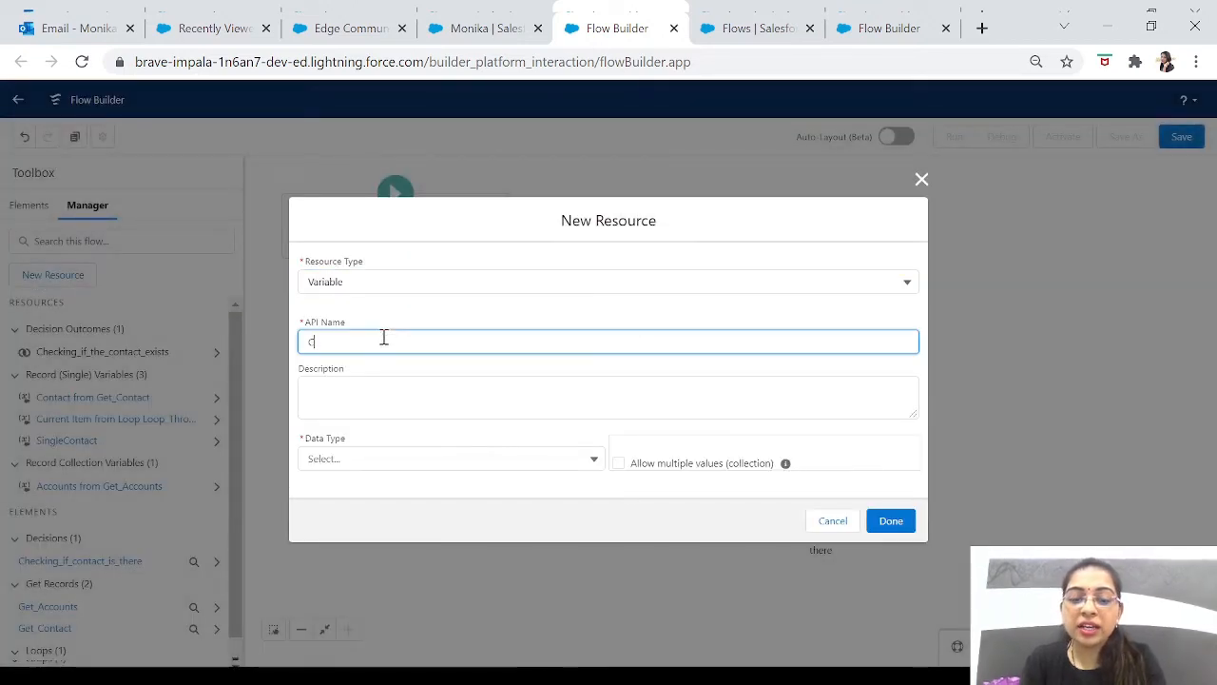
pyautogui.write('ollection of')
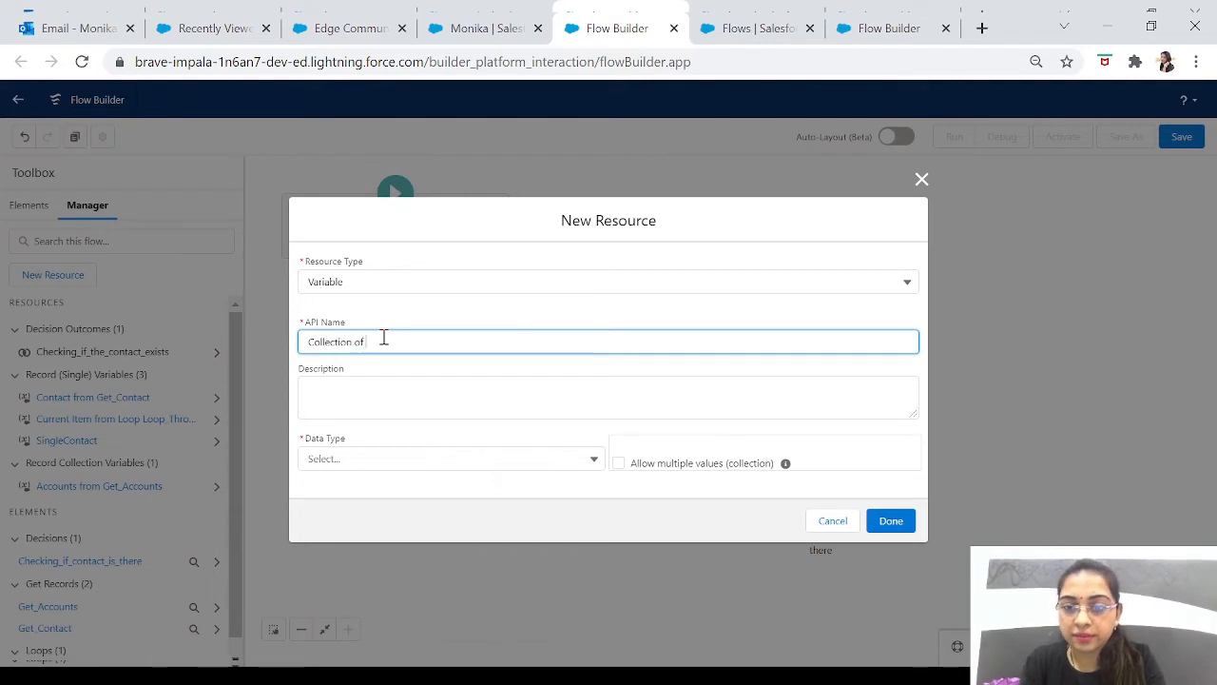
pyautogui.write(' Contacts')
pyautogui.press('Tab')
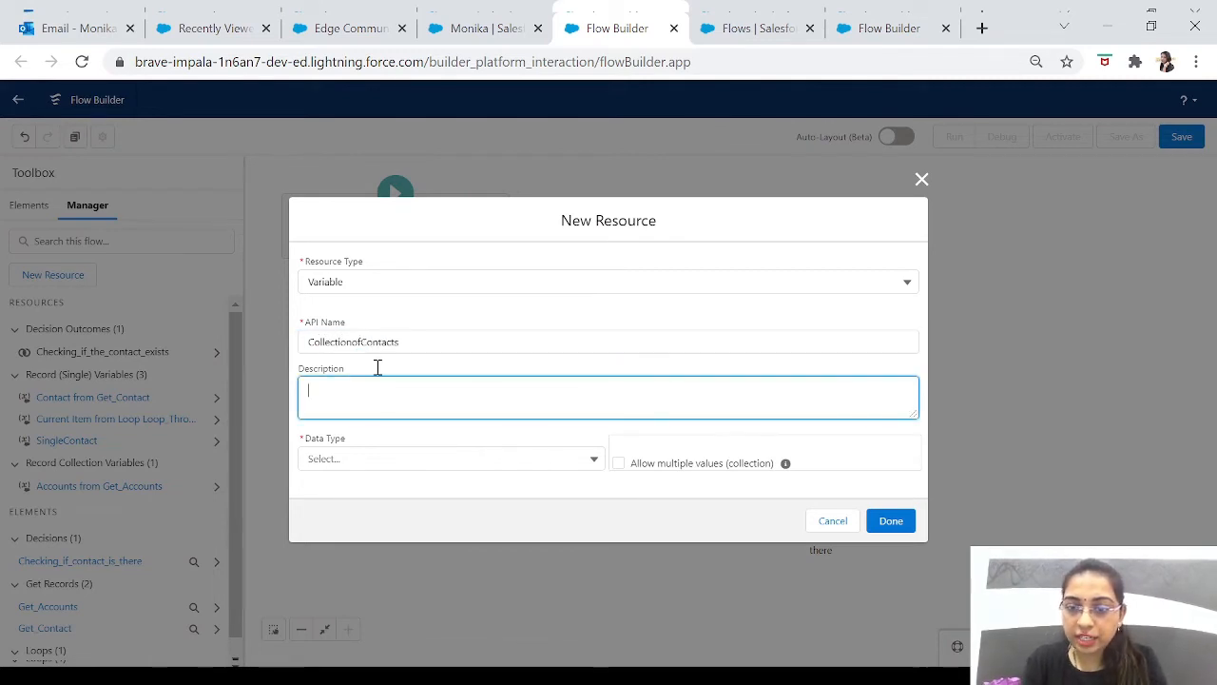
# Step: Make CollectionofContacts a Record variable for the Contact object that allows multiple values, and finish creating it
pyautogui.click(359, 461)
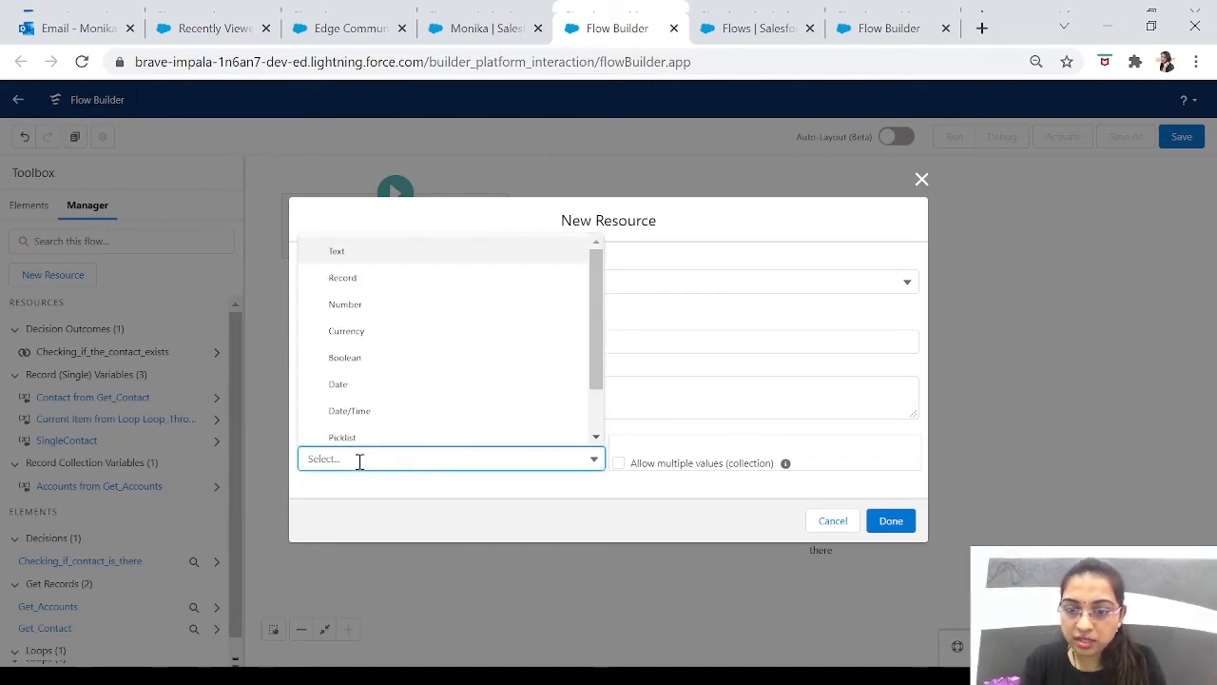
pyautogui.click(351, 276)
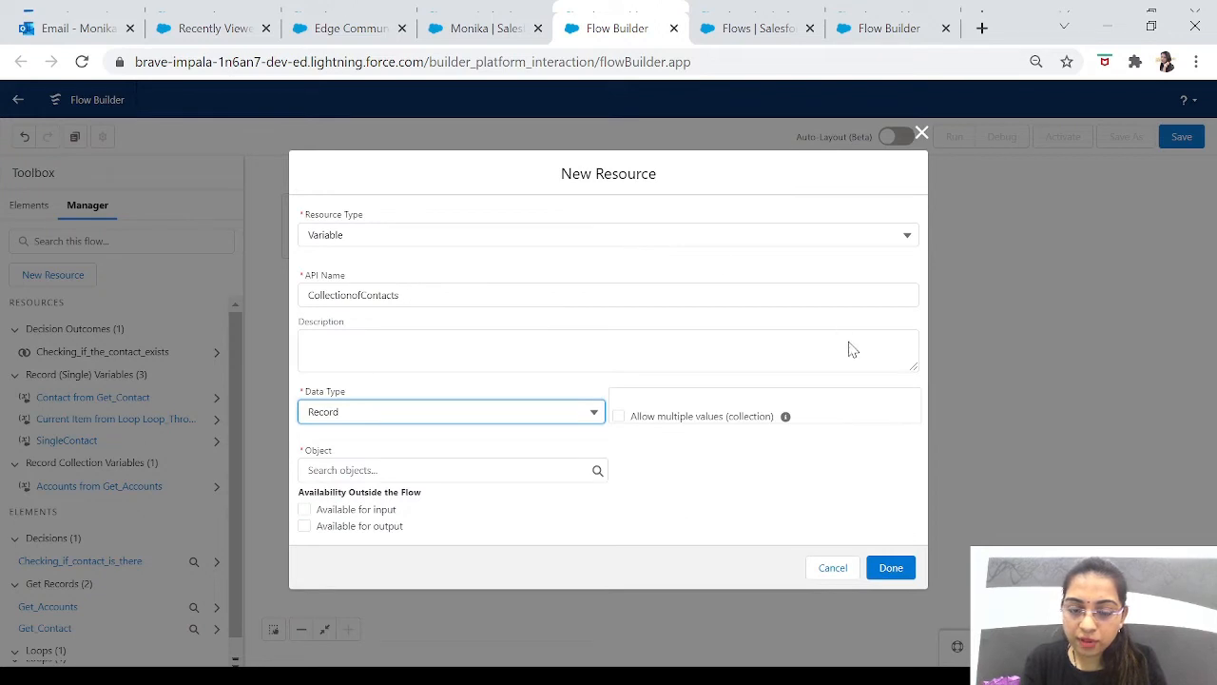
pyautogui.click(350, 470)
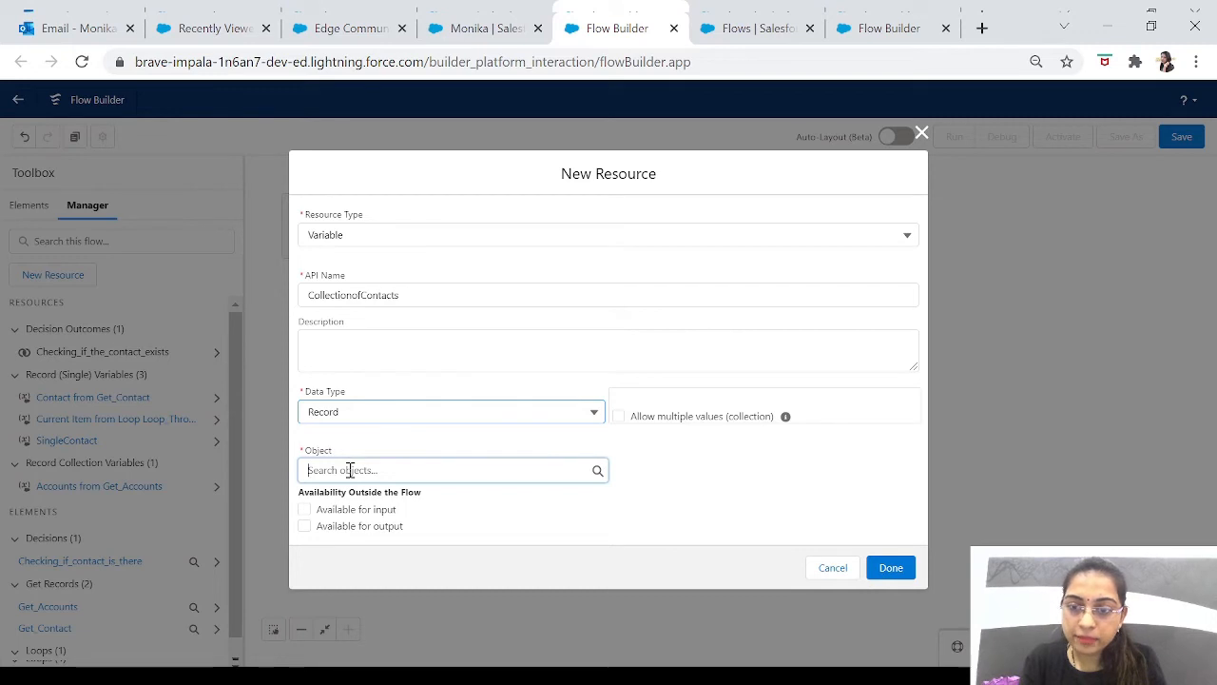
pyautogui.write('contact')
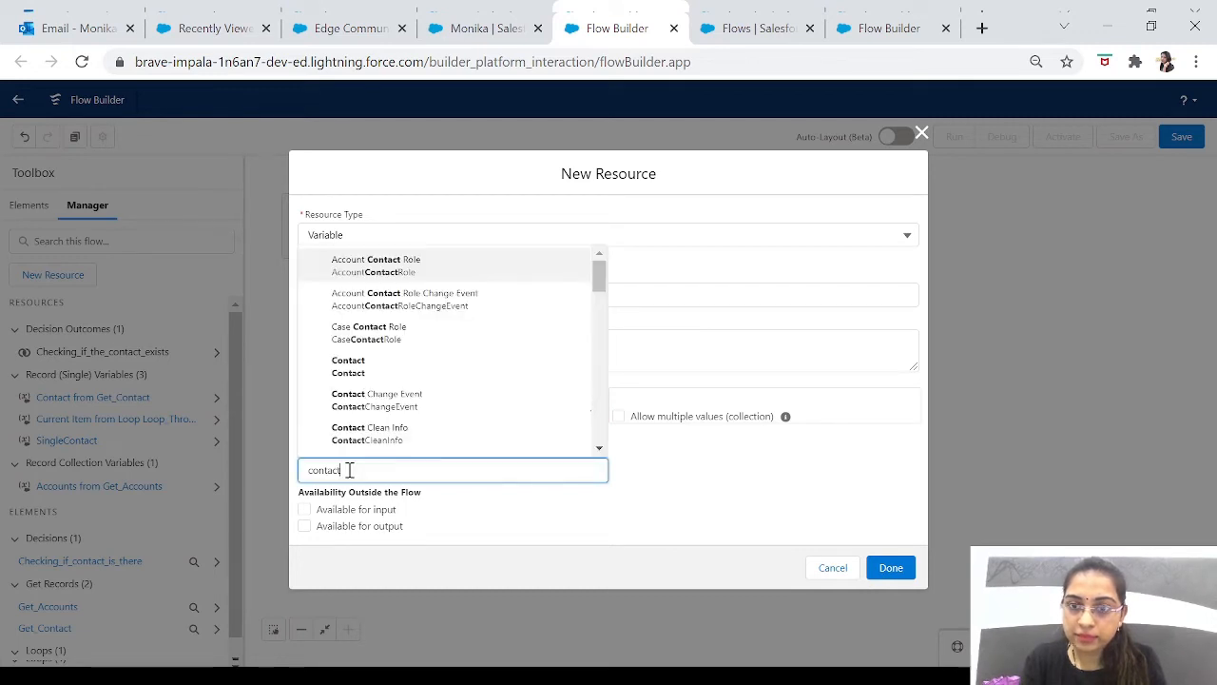
pyautogui.click(348, 369)
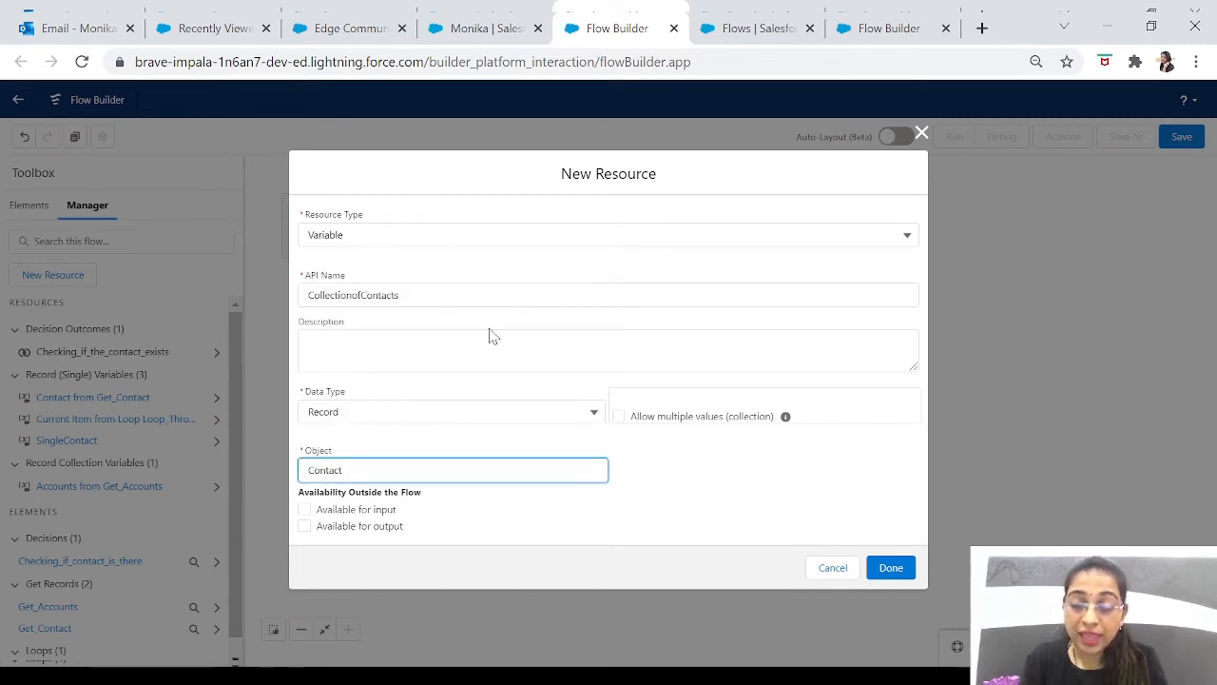
pyautogui.click(618, 416)
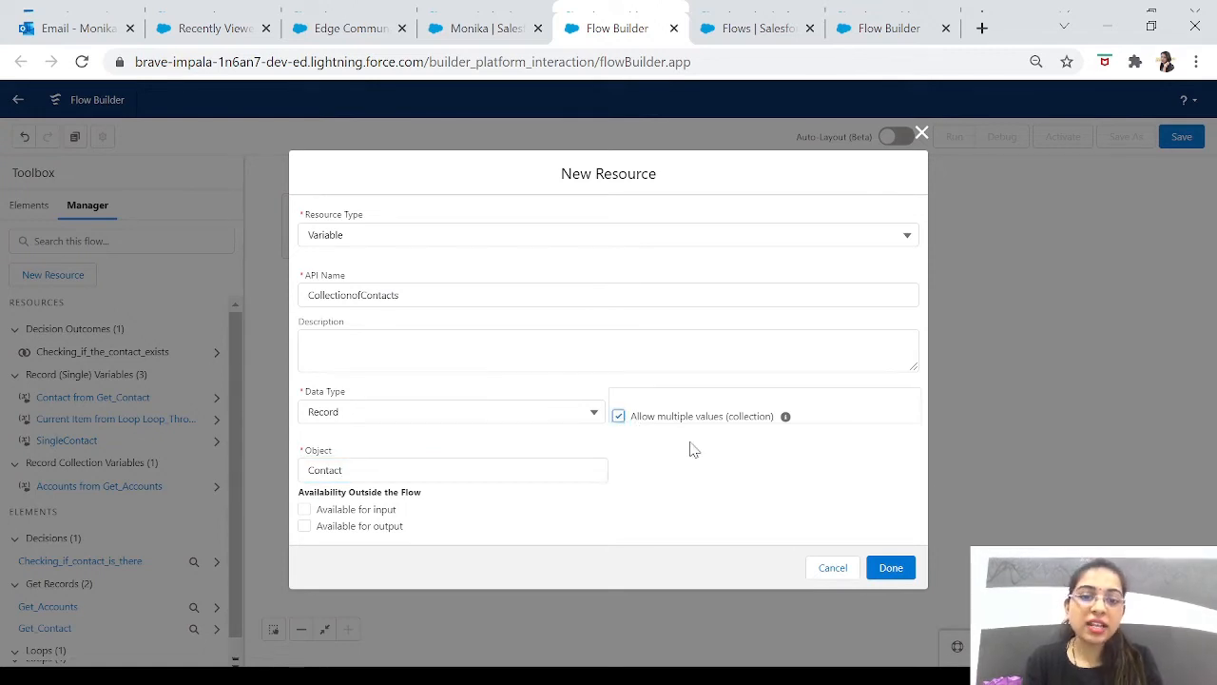
pyautogui.click(892, 570)
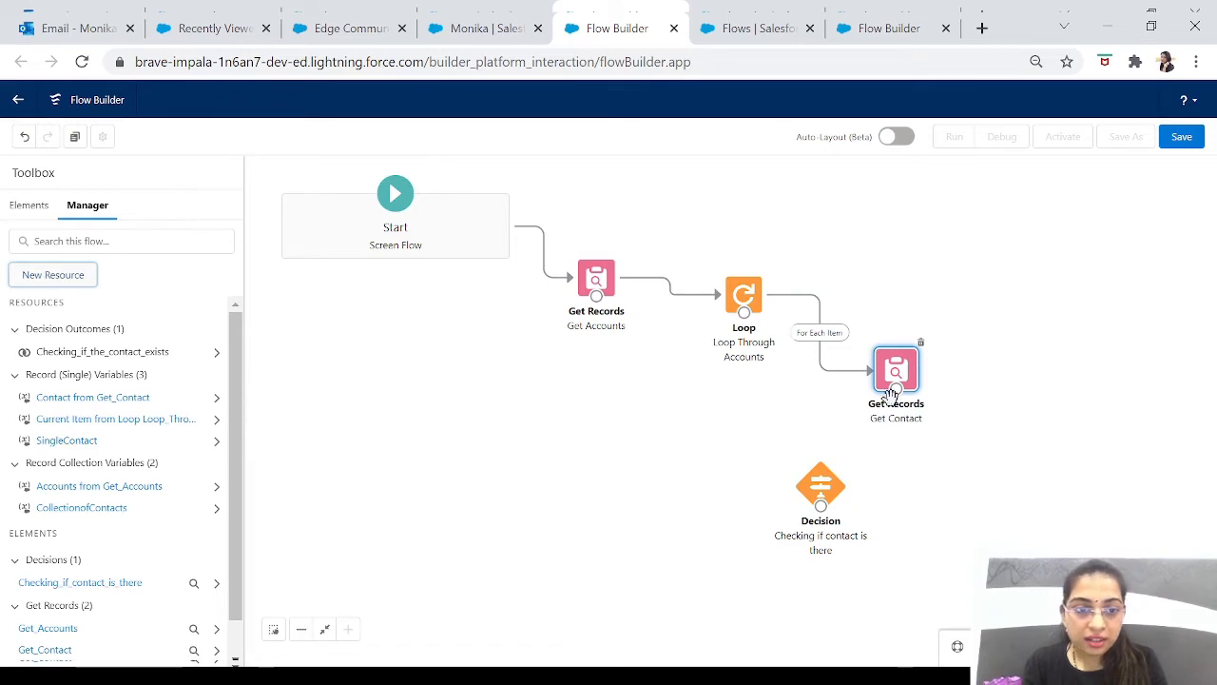
# Step: Connect Get Contact to the decision and add an Assignment element beside the decision, labelled "Assign Contact values"
pyautogui.moveTo(895, 388); pyautogui.dragTo(824, 506)
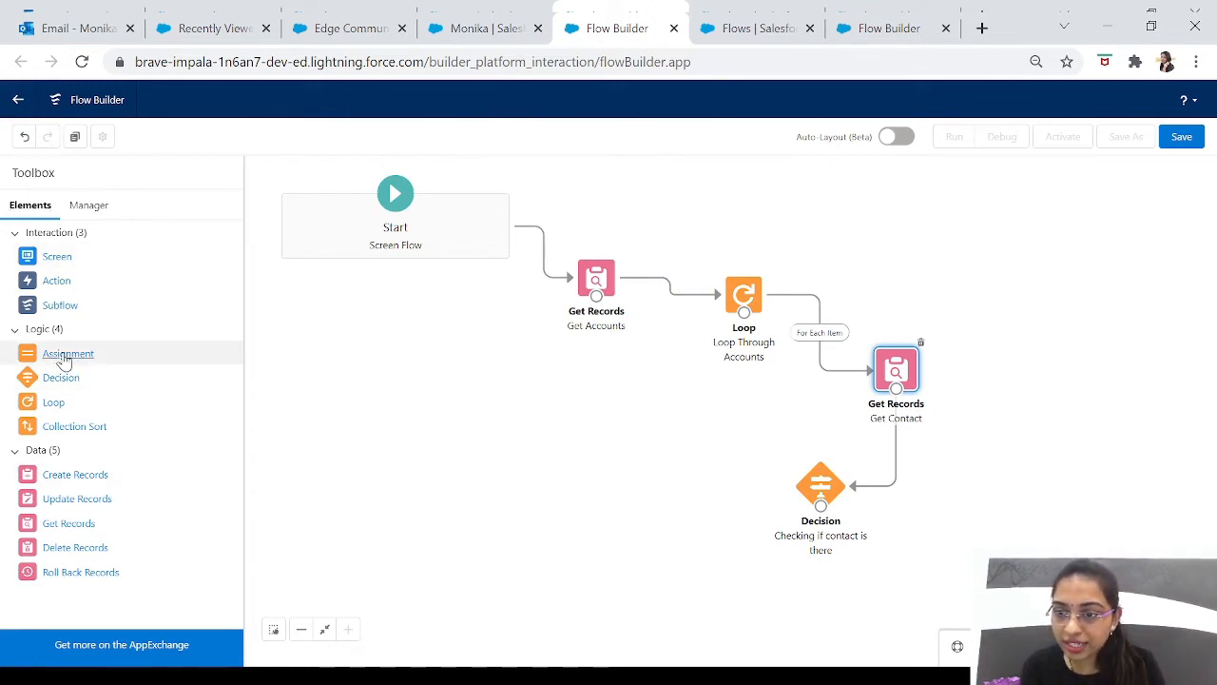
pyautogui.moveTo(64, 361); pyautogui.dragTo(611, 486)
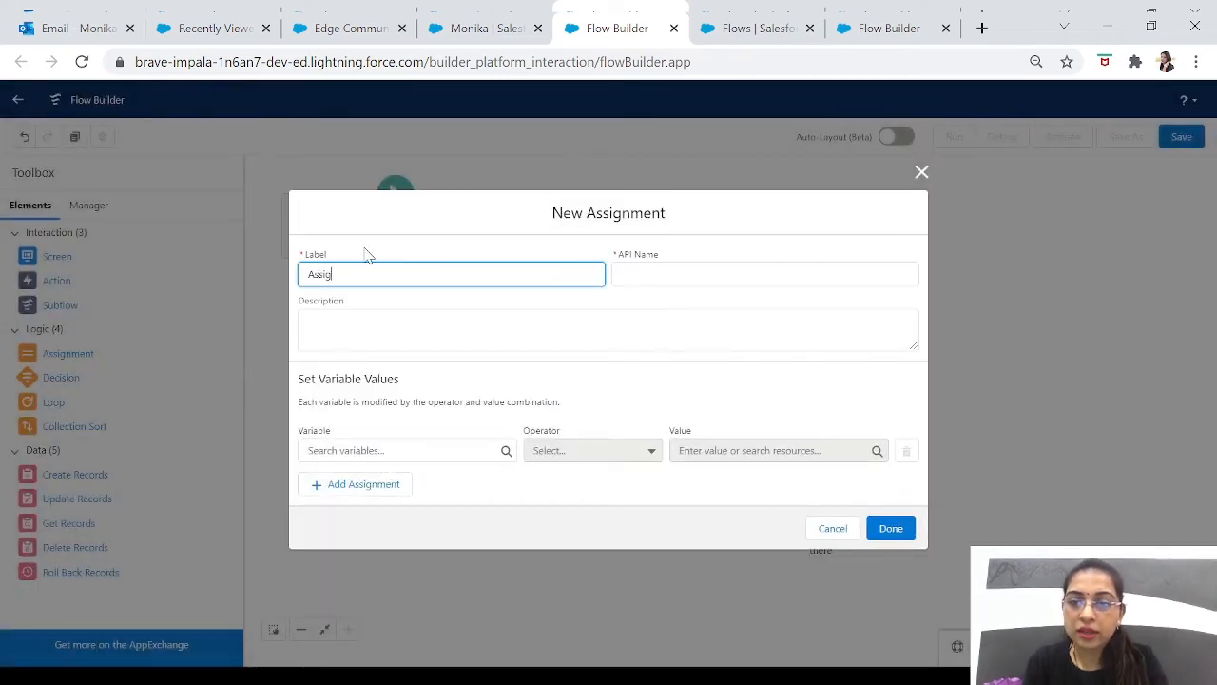
pyautogui.write('Assign Contact ')
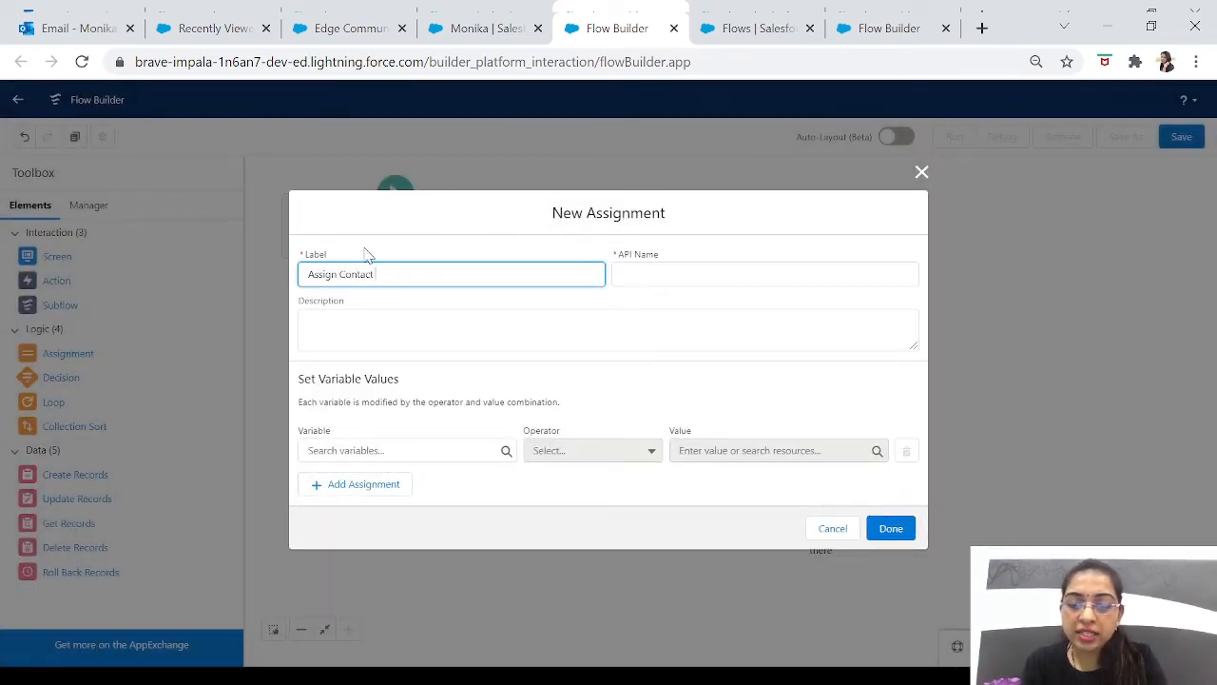
pyautogui.write('values')
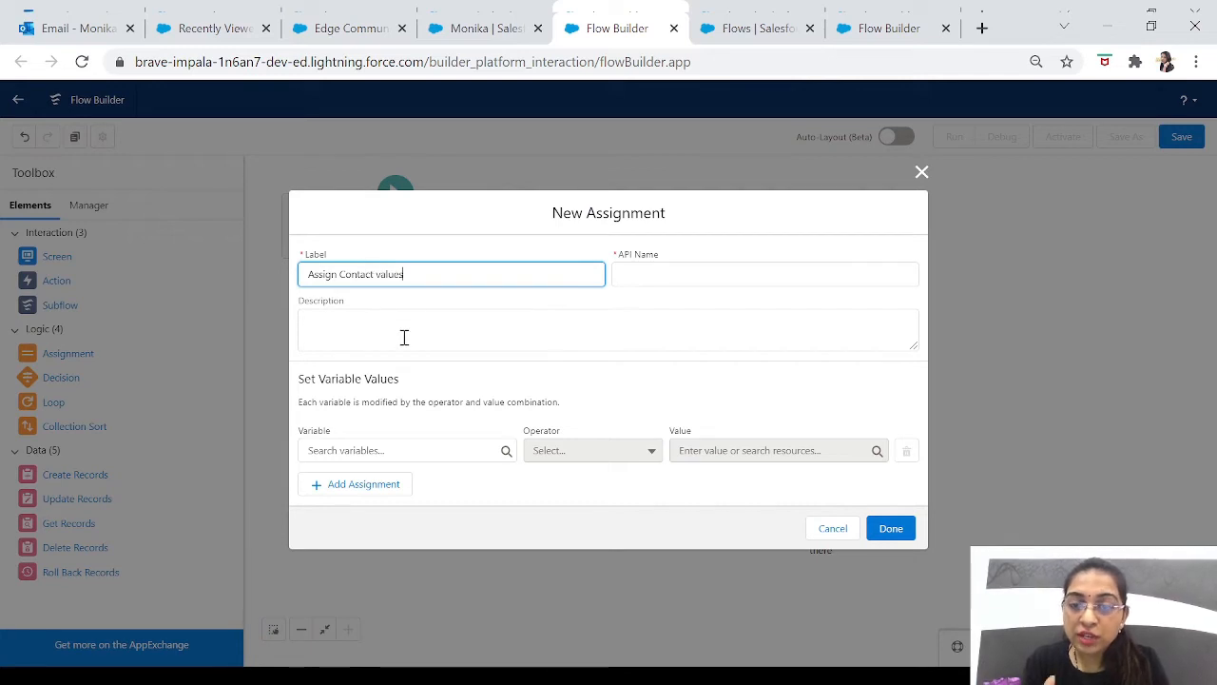
# Step: In the Assign Contact values assignment, set SingleContact's FirstName equal to the Name of the current Loop_Through_Accounts item
pyautogui.click(404, 338)
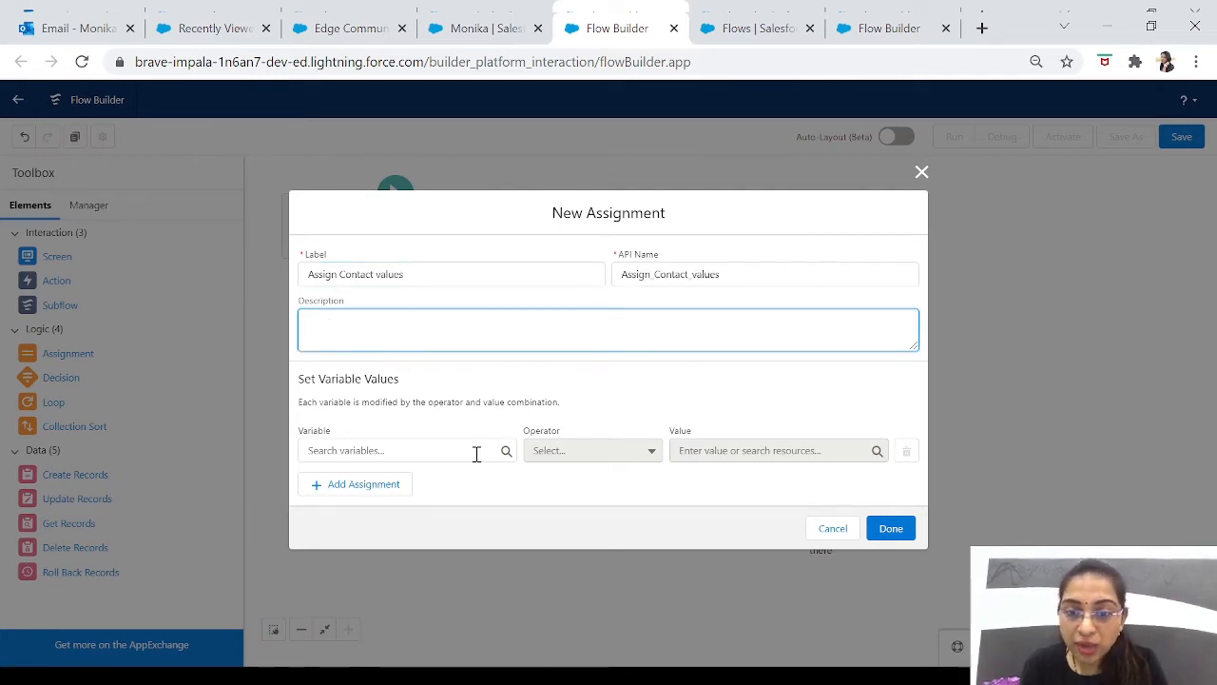
pyautogui.click(430, 451)
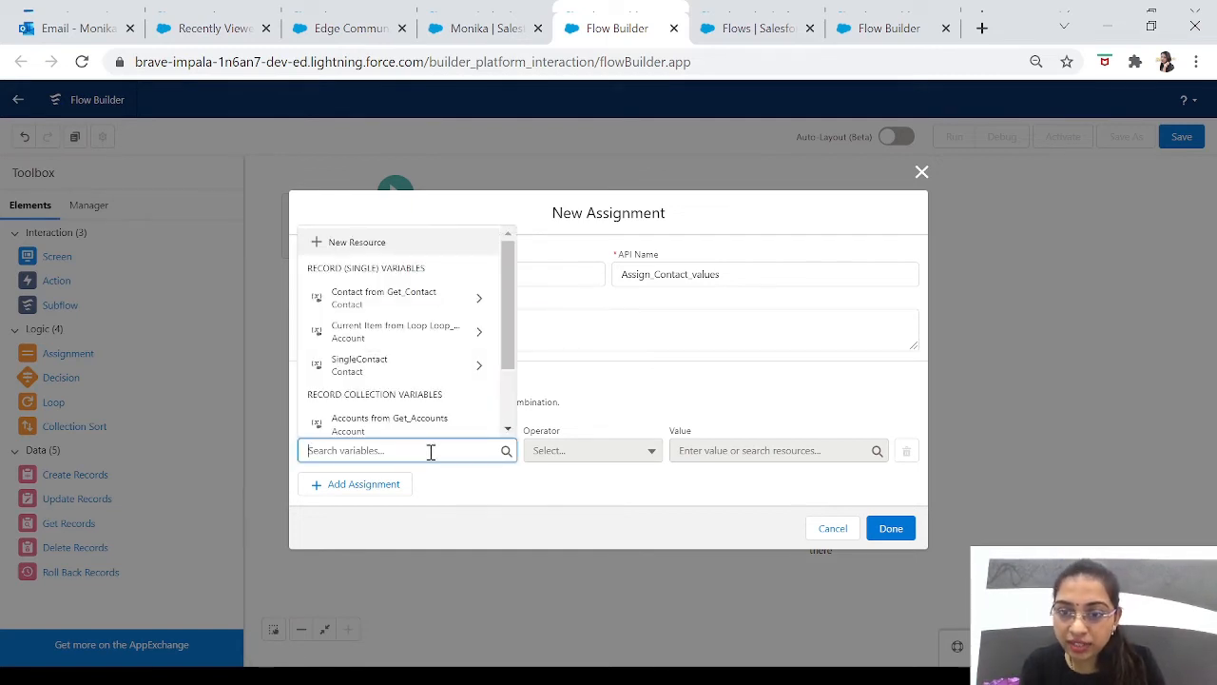
pyautogui.click(361, 374)
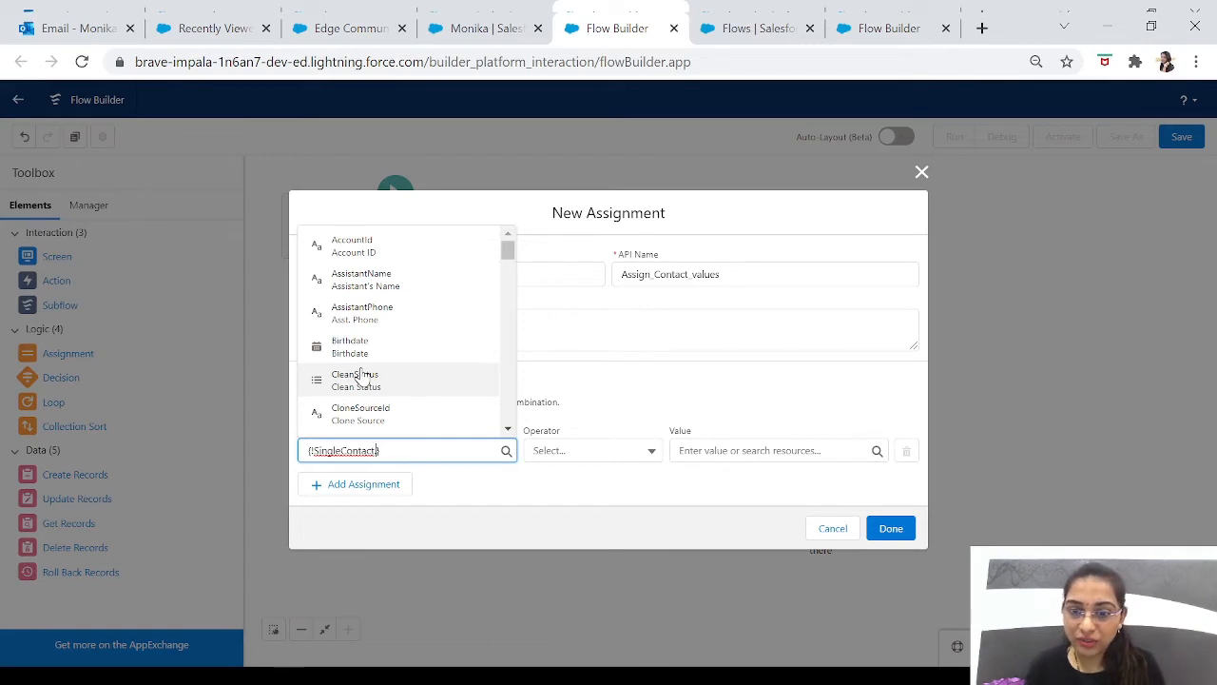
pyautogui.write('fir')
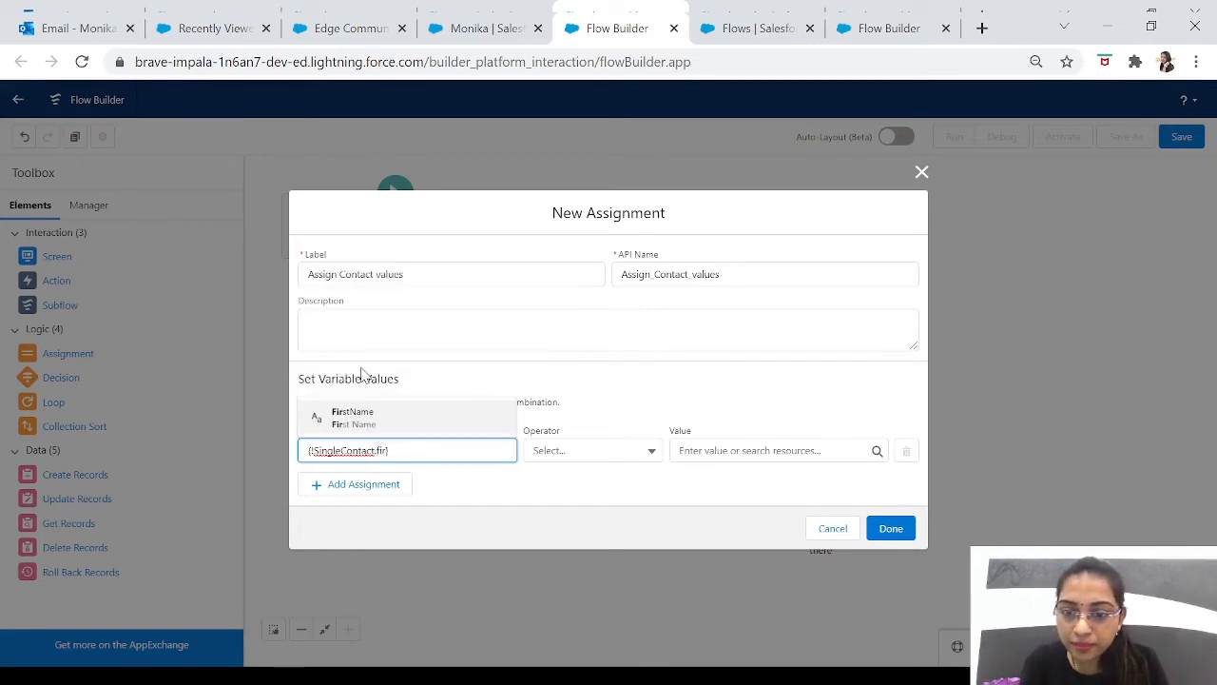
pyautogui.click(347, 420)
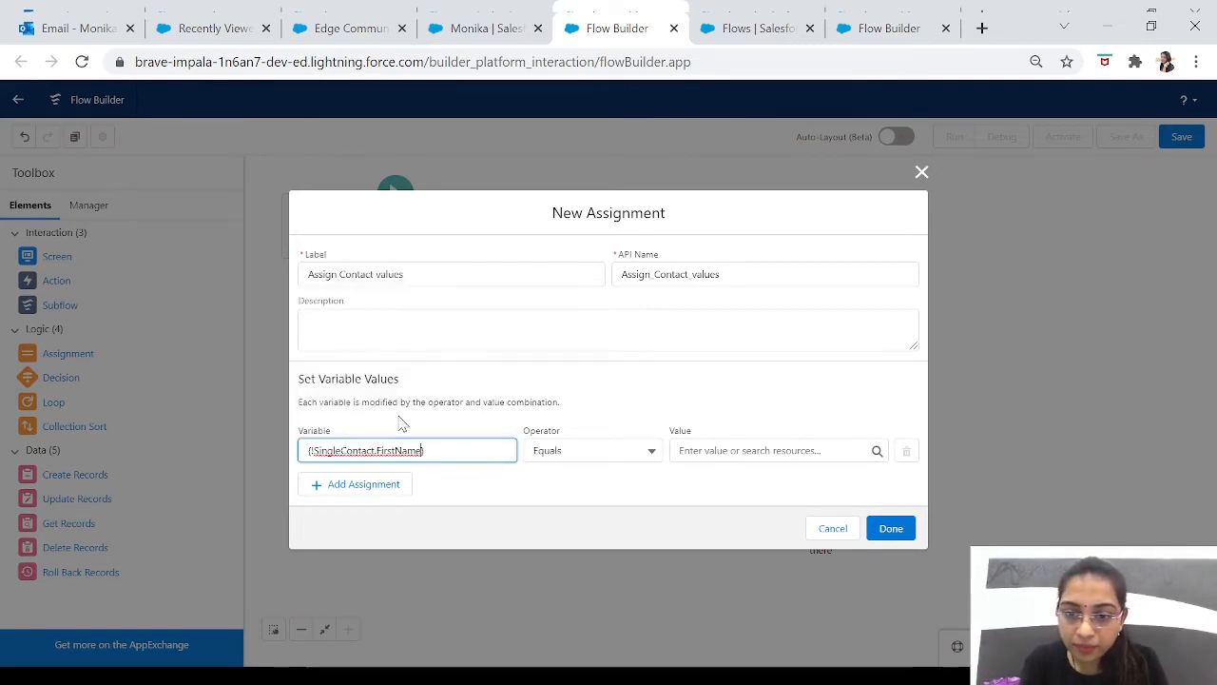
pyautogui.click(739, 450)
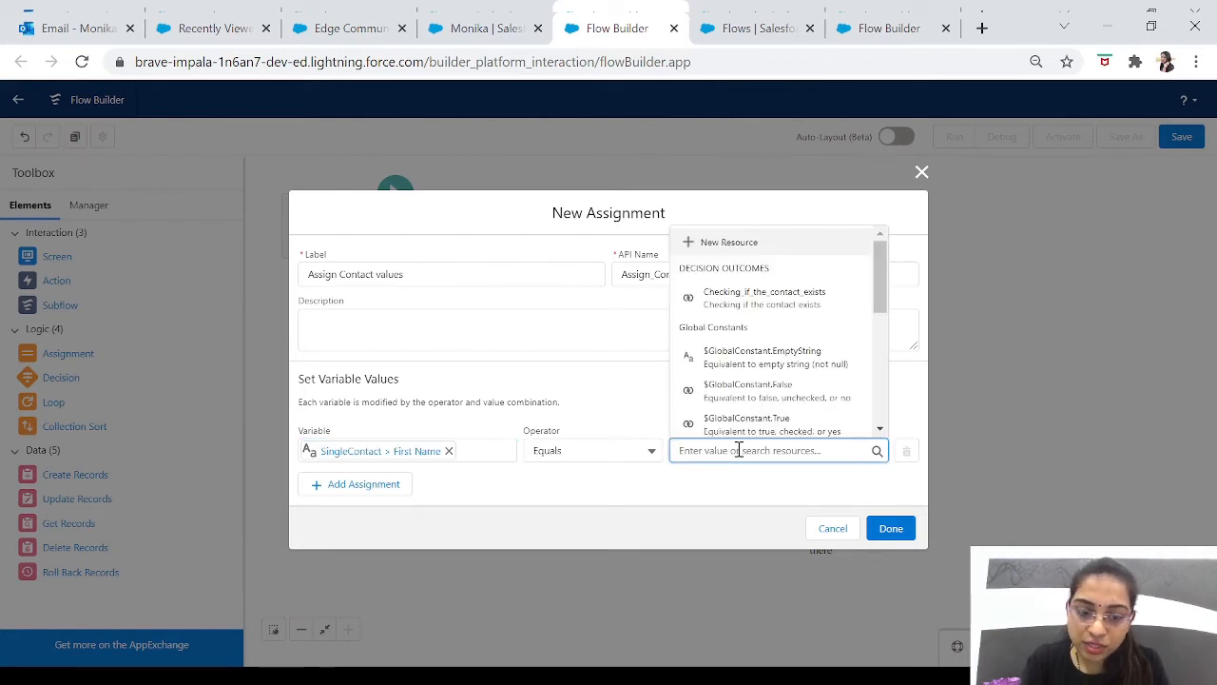
pyautogui.write('loop')
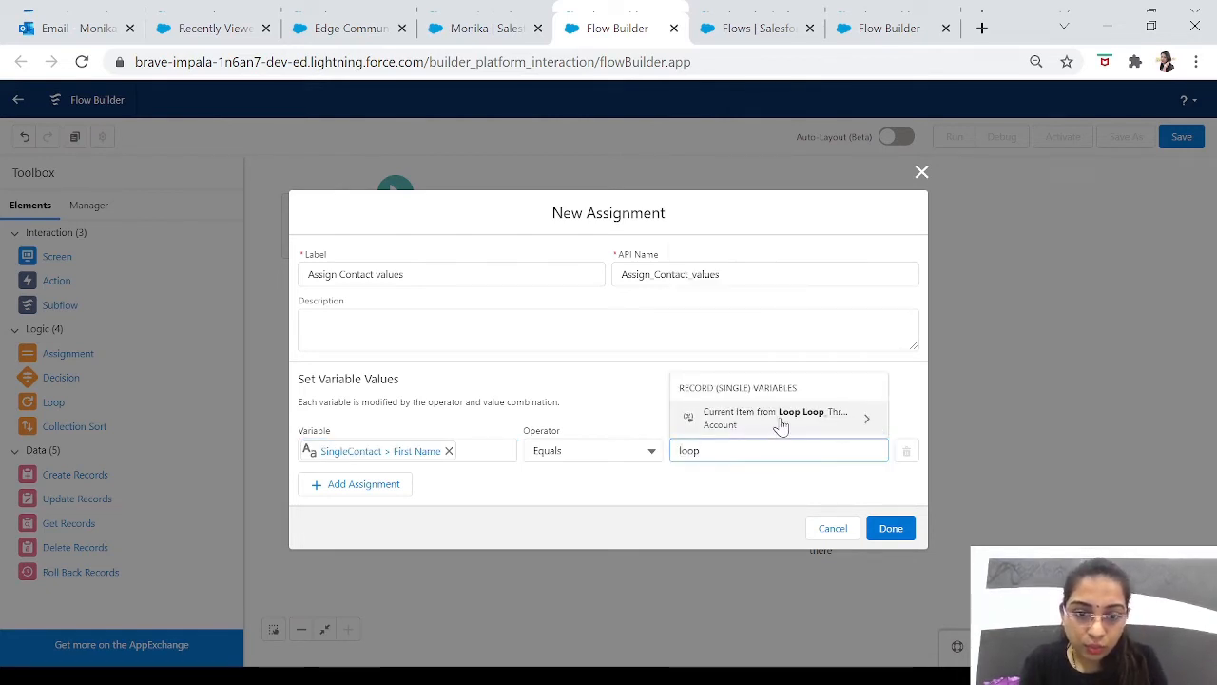
pyautogui.click(780, 426)
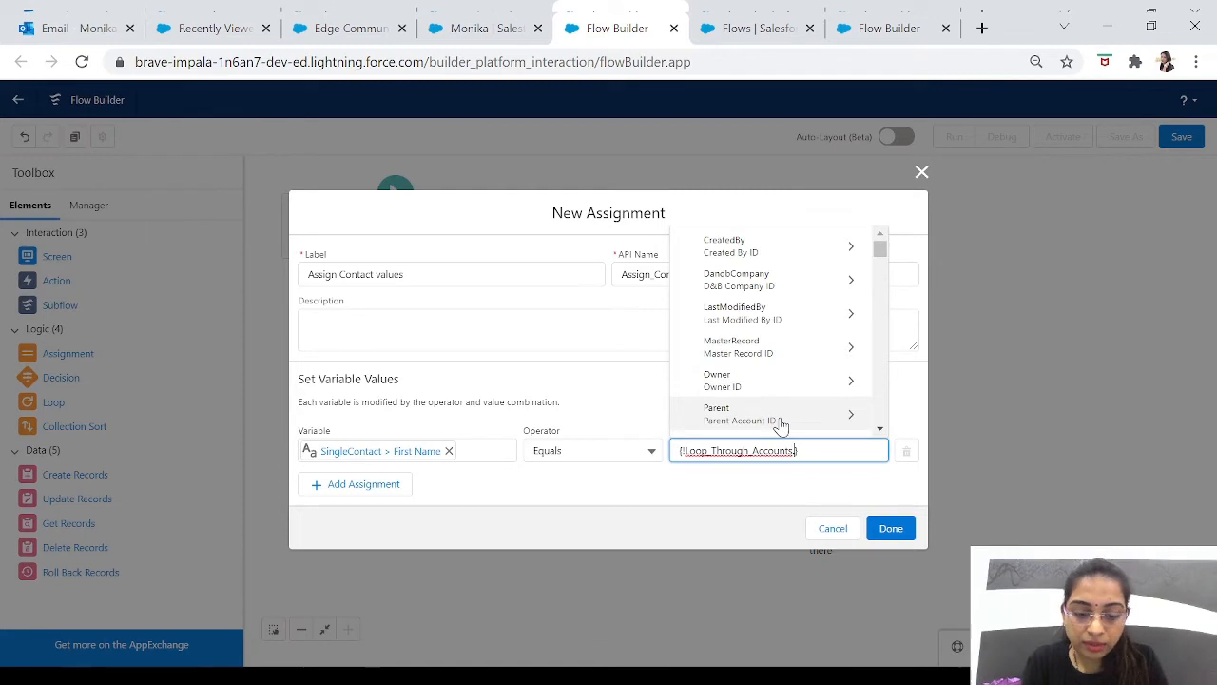
pyautogui.write('name')
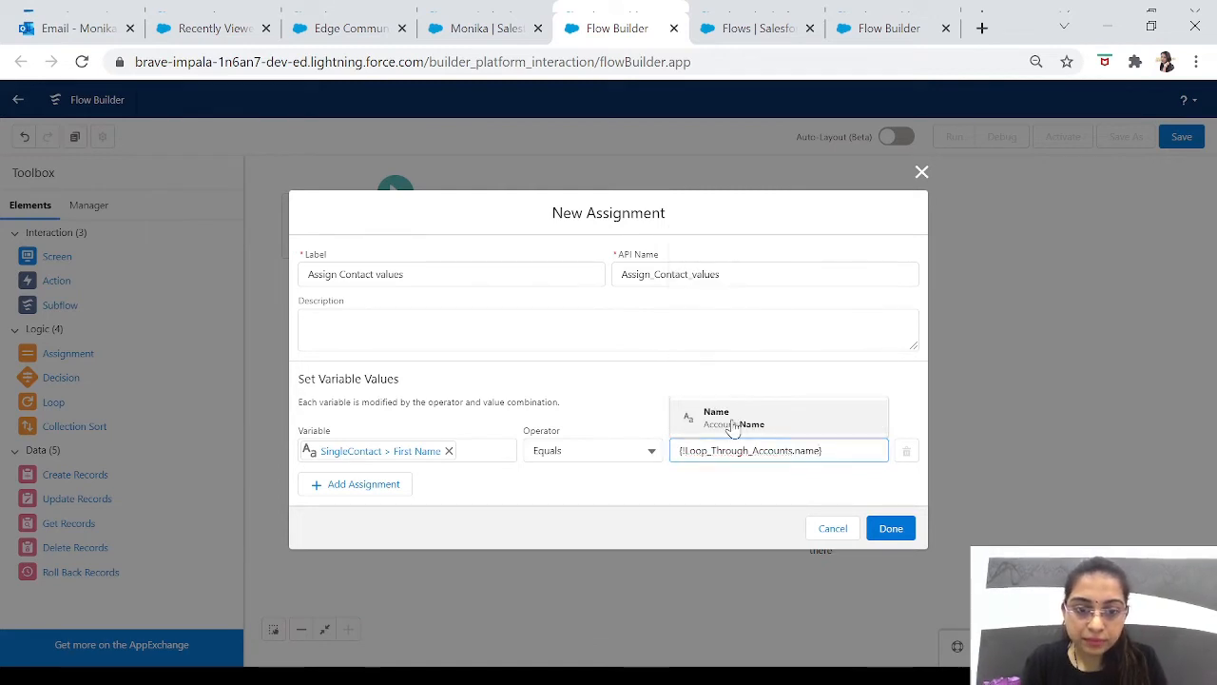
pyautogui.click(732, 426)
# Step: Add a second assignment row that sets SingleContact's LastName equal to "From Flow"
pyautogui.click(385, 480)
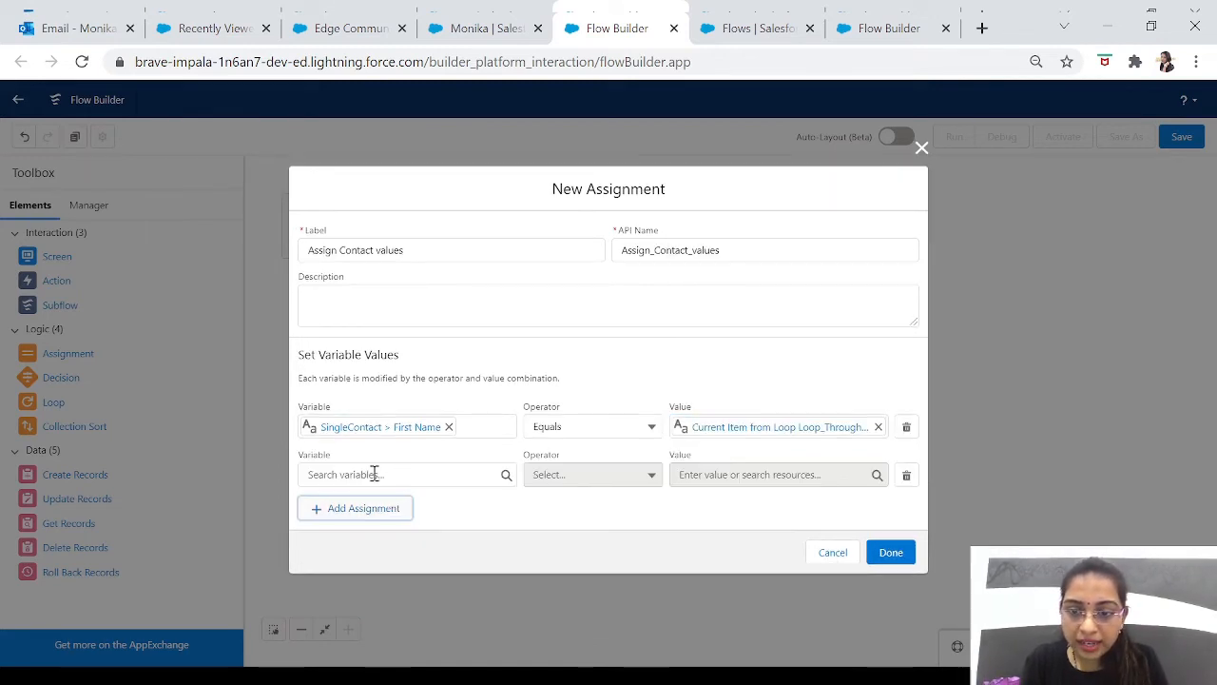
pyautogui.click(373, 473)
pyautogui.write('sign')
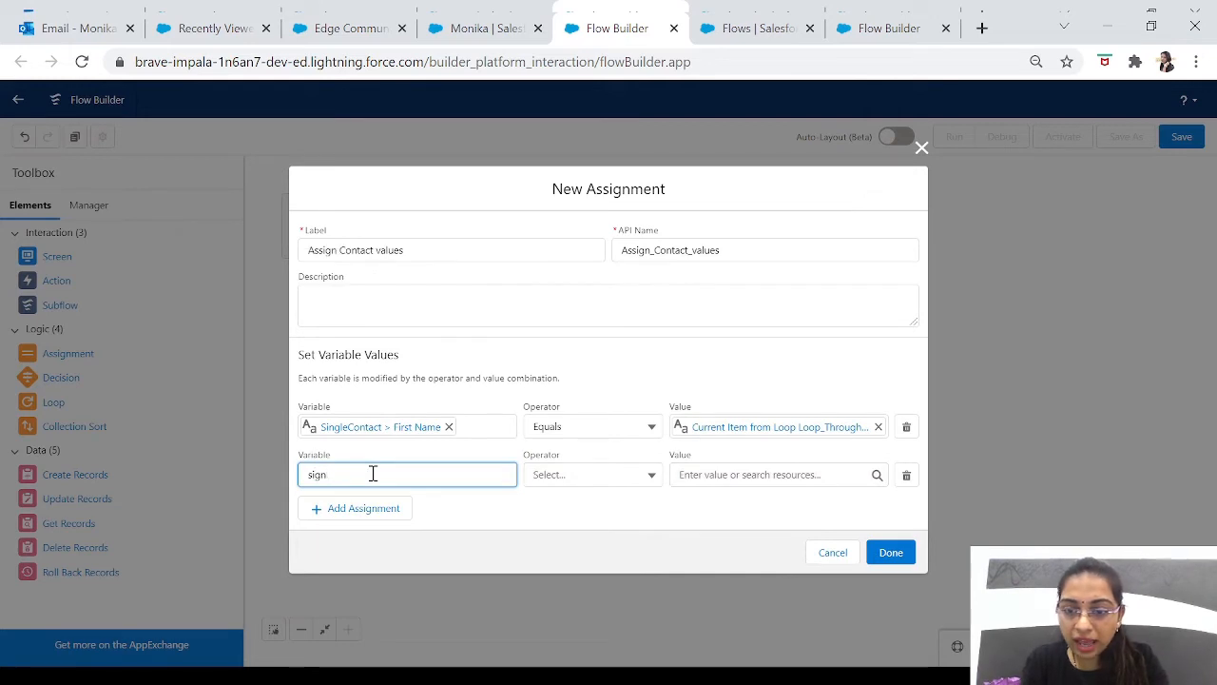
pyautogui.press('BackSpace')
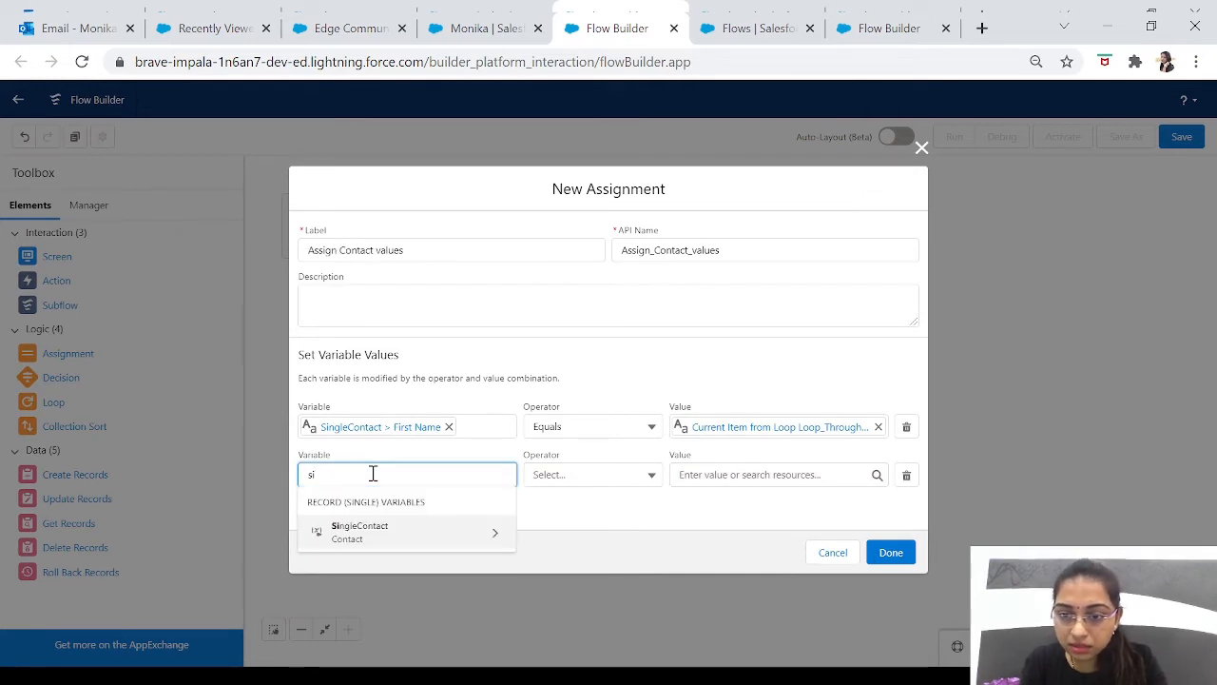
pyautogui.click(378, 534)
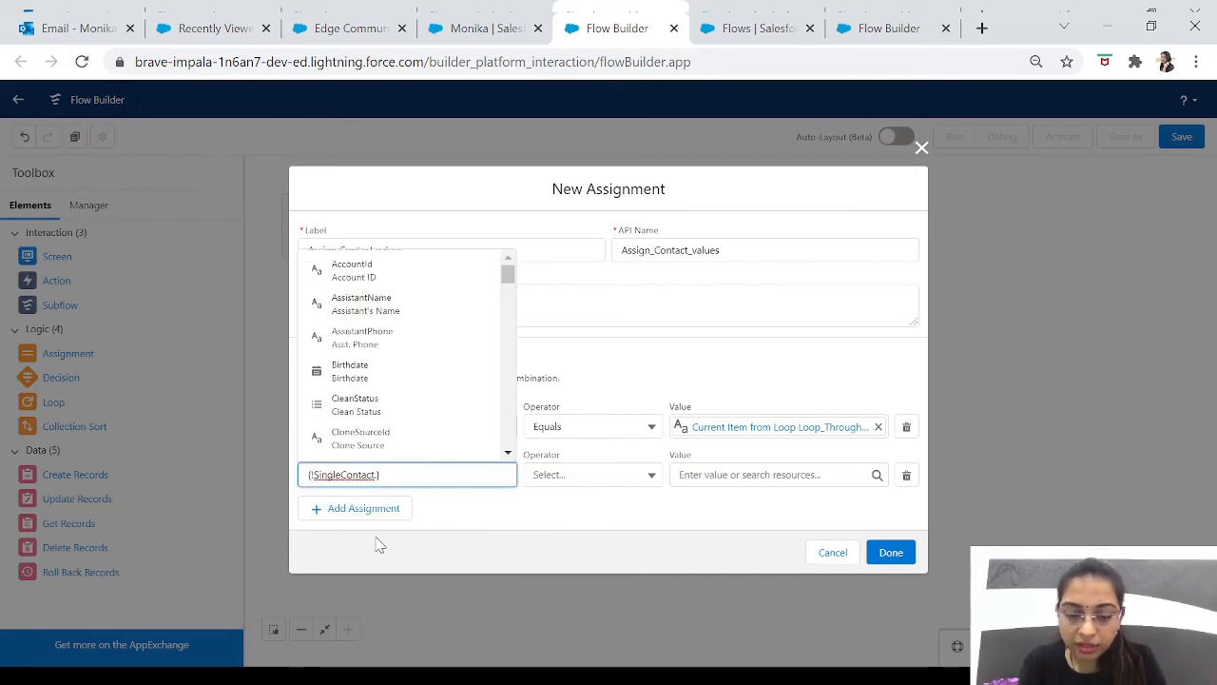
pyautogui.write('La')
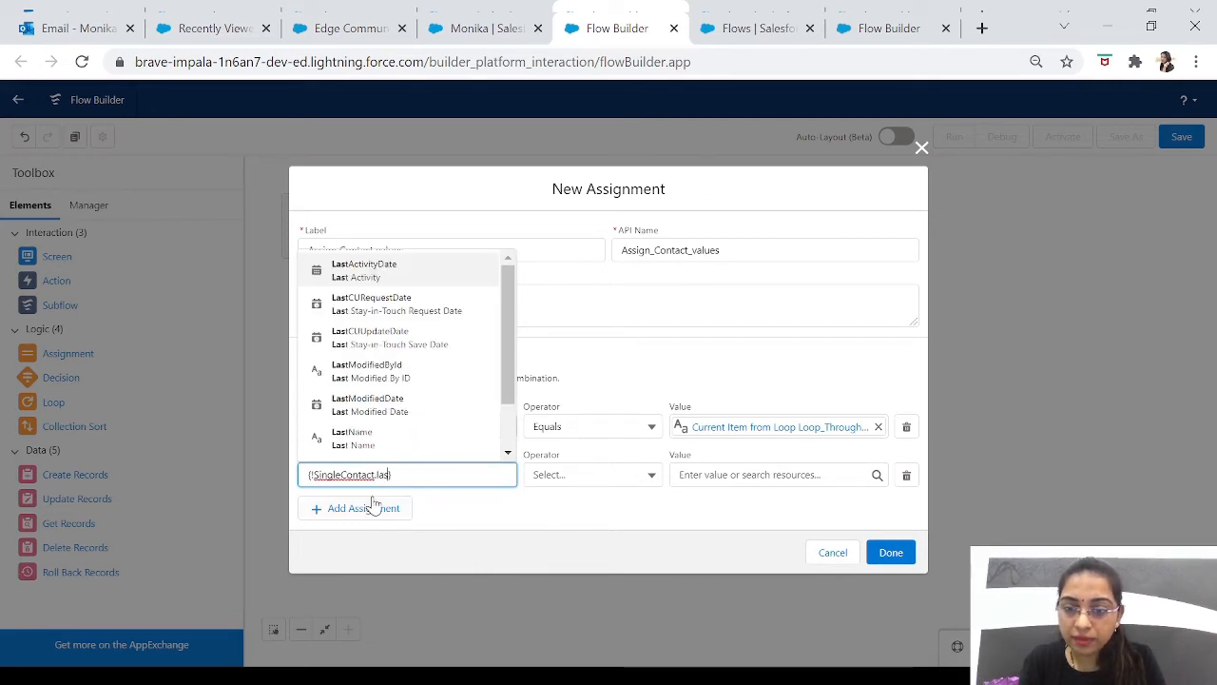
pyautogui.click(373, 439)
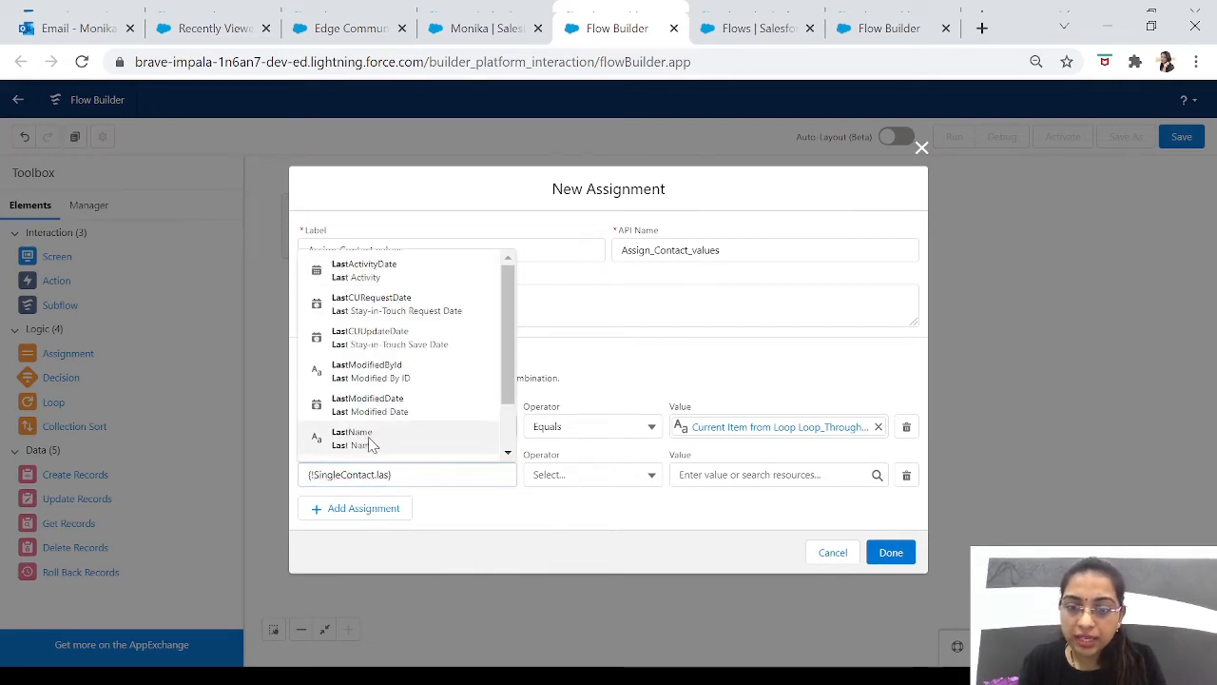
pyautogui.click(768, 474)
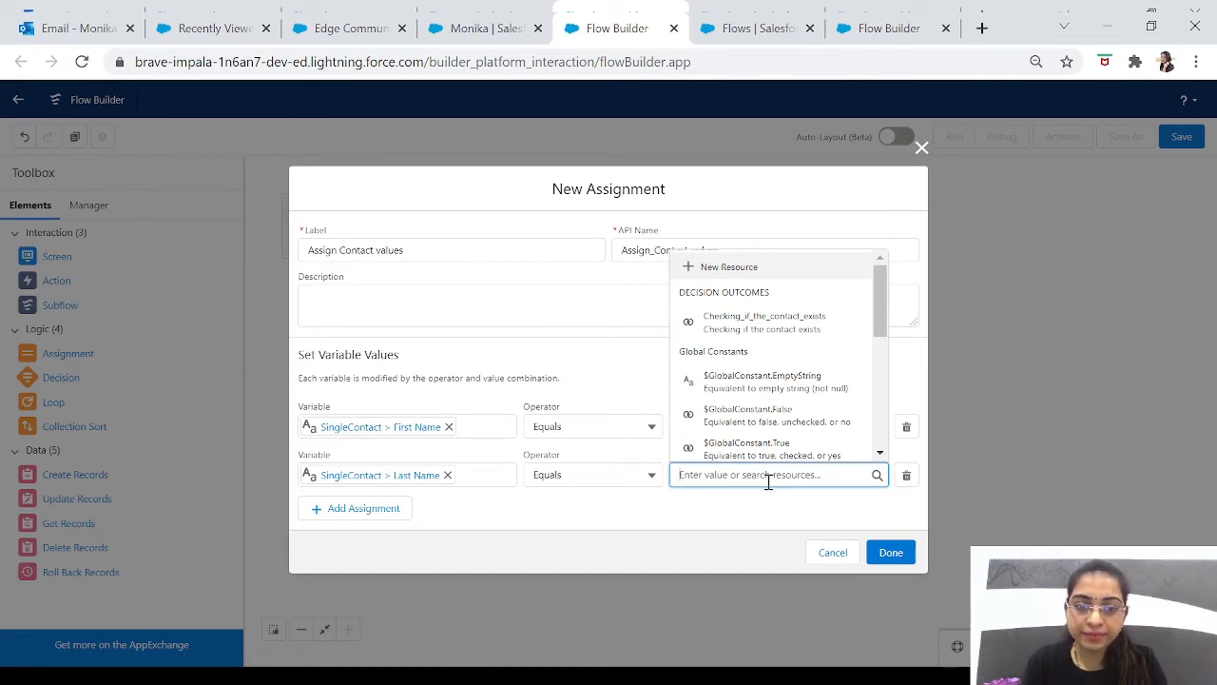
pyautogui.write('From Flow')
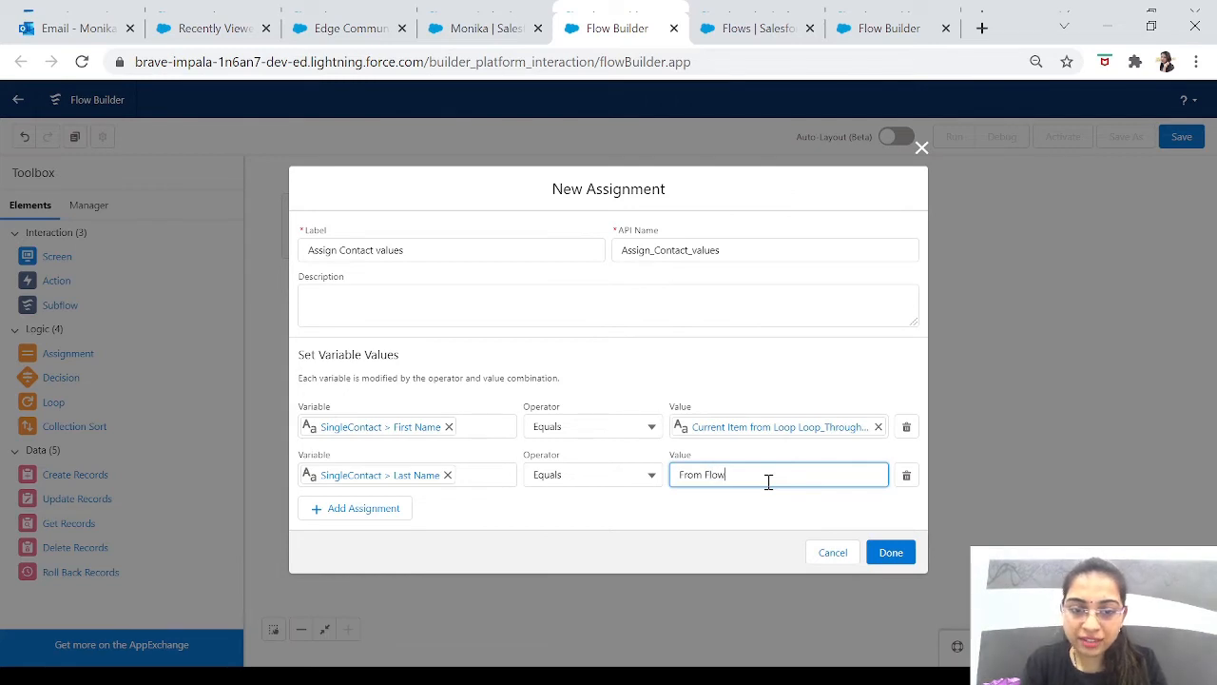
# Step: Add a third assignment row with SingleContact's AccountId as its variable
pyautogui.click(357, 508)
pyautogui.click(408, 500)
pyautogui.write('acc')
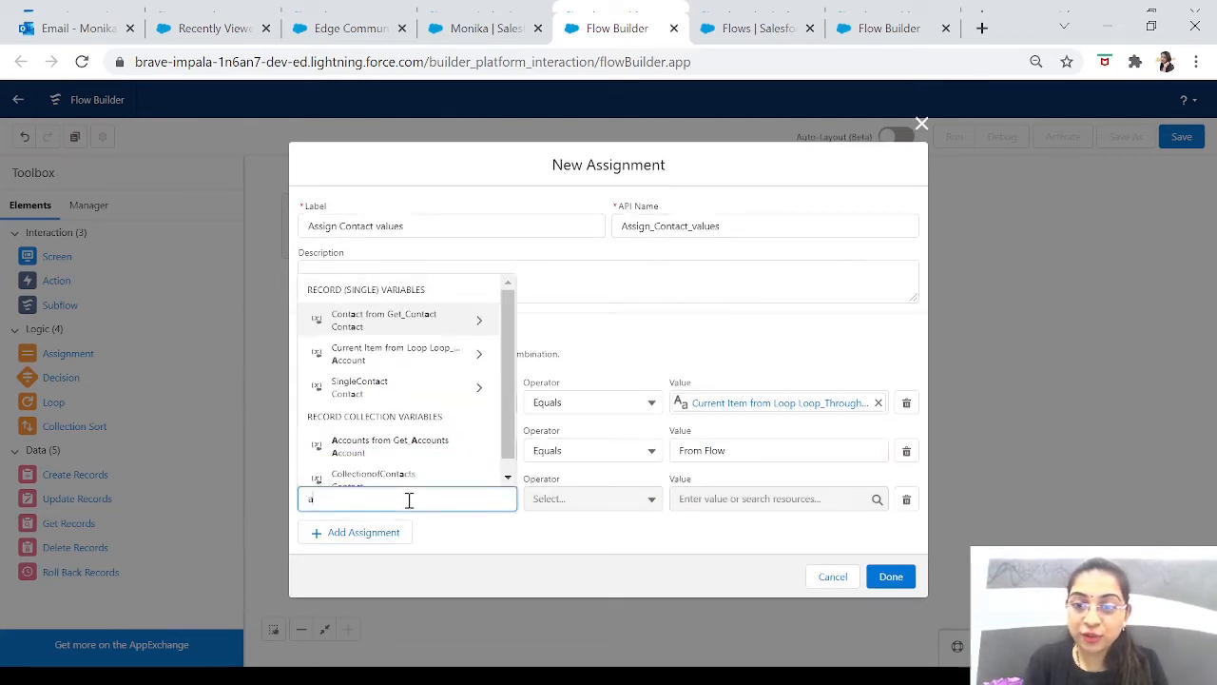
pyautogui.press('BackSpace')
pyautogui.press('BackSpace')
pyautogui.press('BackSpace')
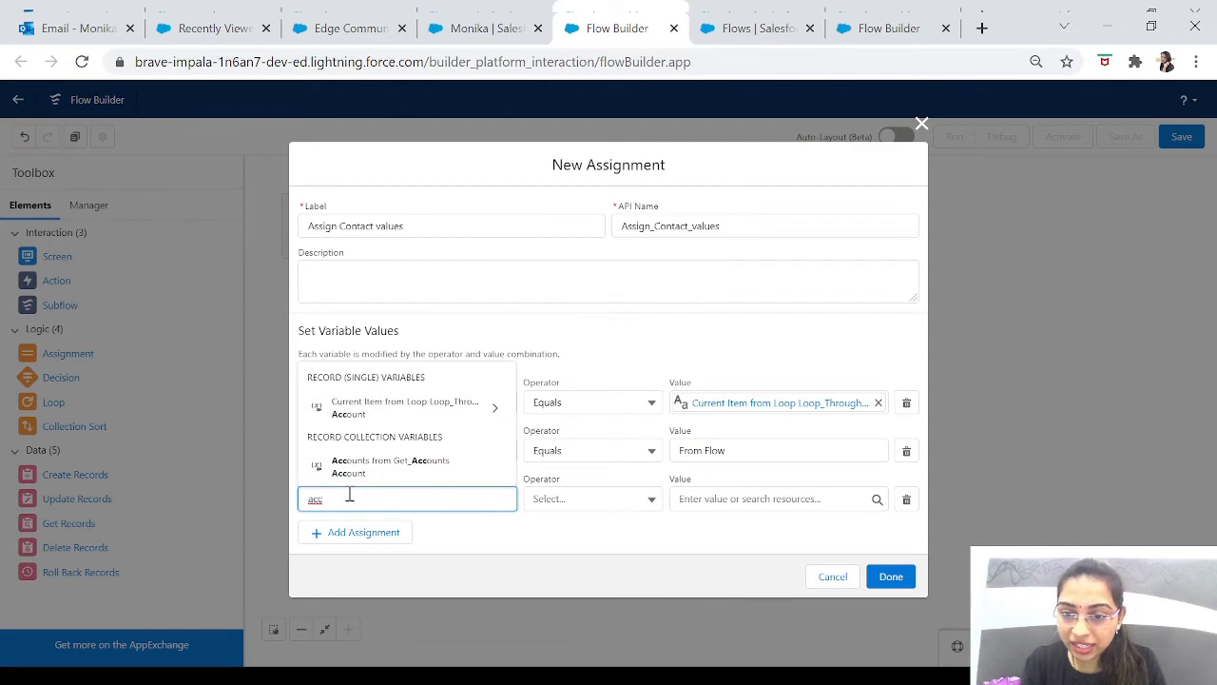
pyautogui.write('sing')
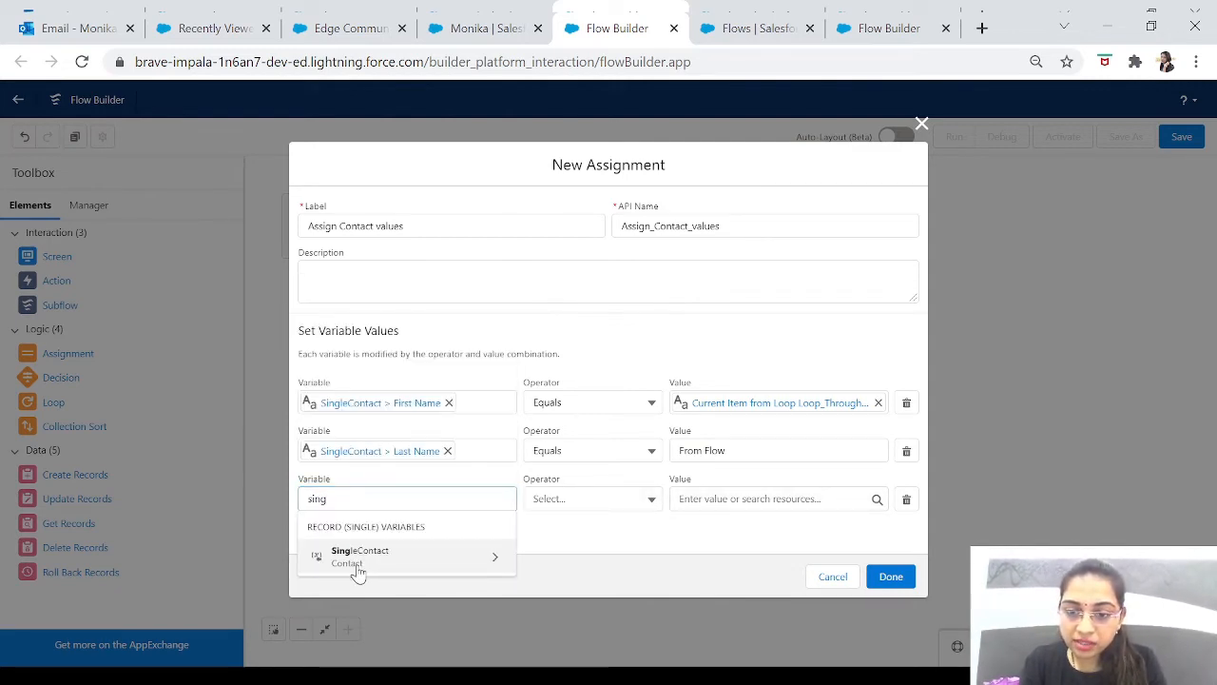
pyautogui.click(359, 559)
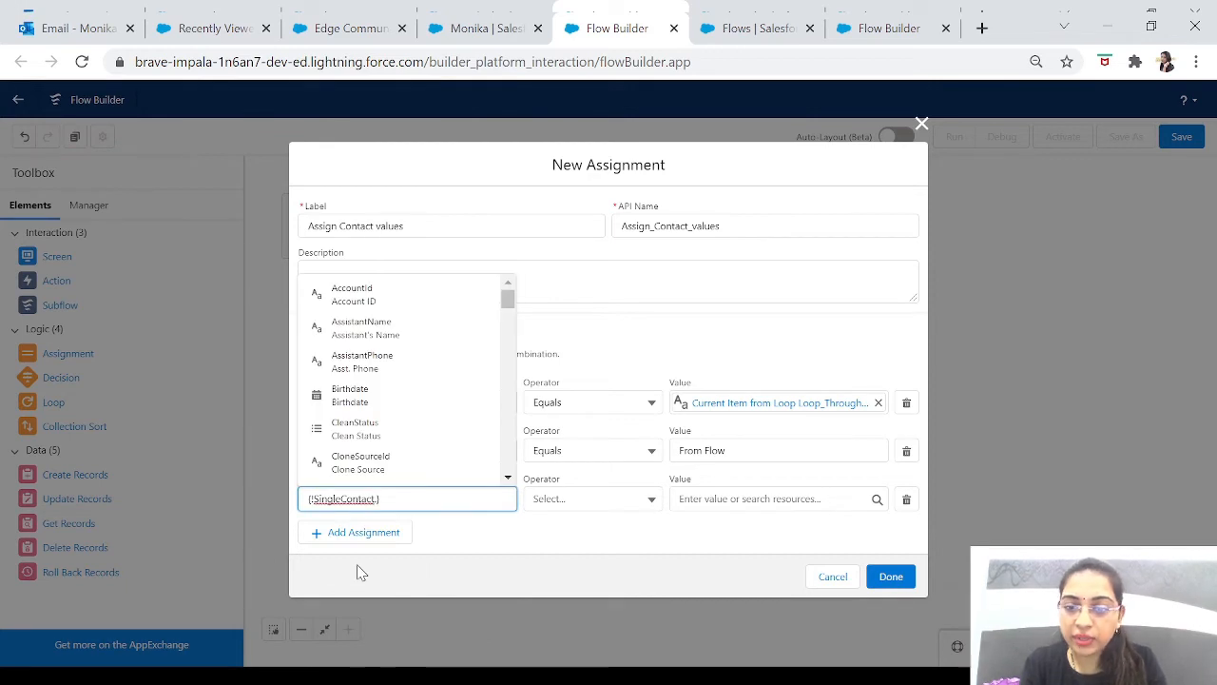
pyautogui.write('accou')
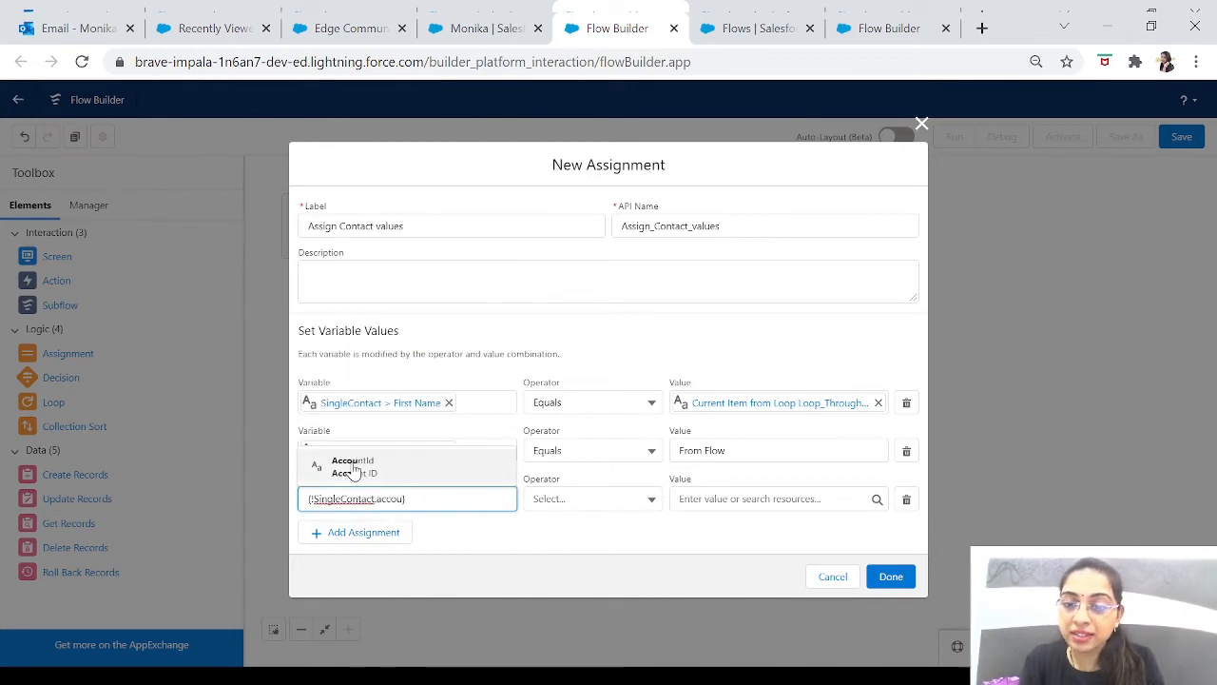
pyautogui.click(357, 468)
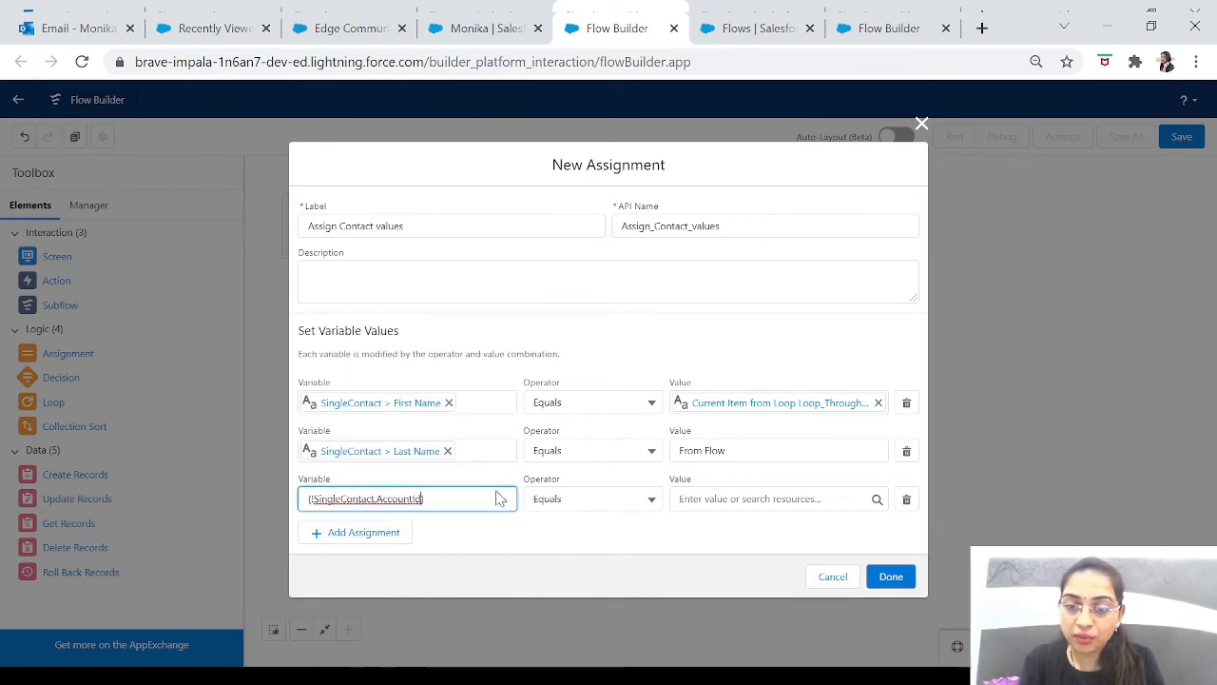
# Step: Set the AccountId row's value to the Id of the current Loop_Through_Accounts item and finish the assignment
pyautogui.click(761, 500)
pyautogui.write('loop')
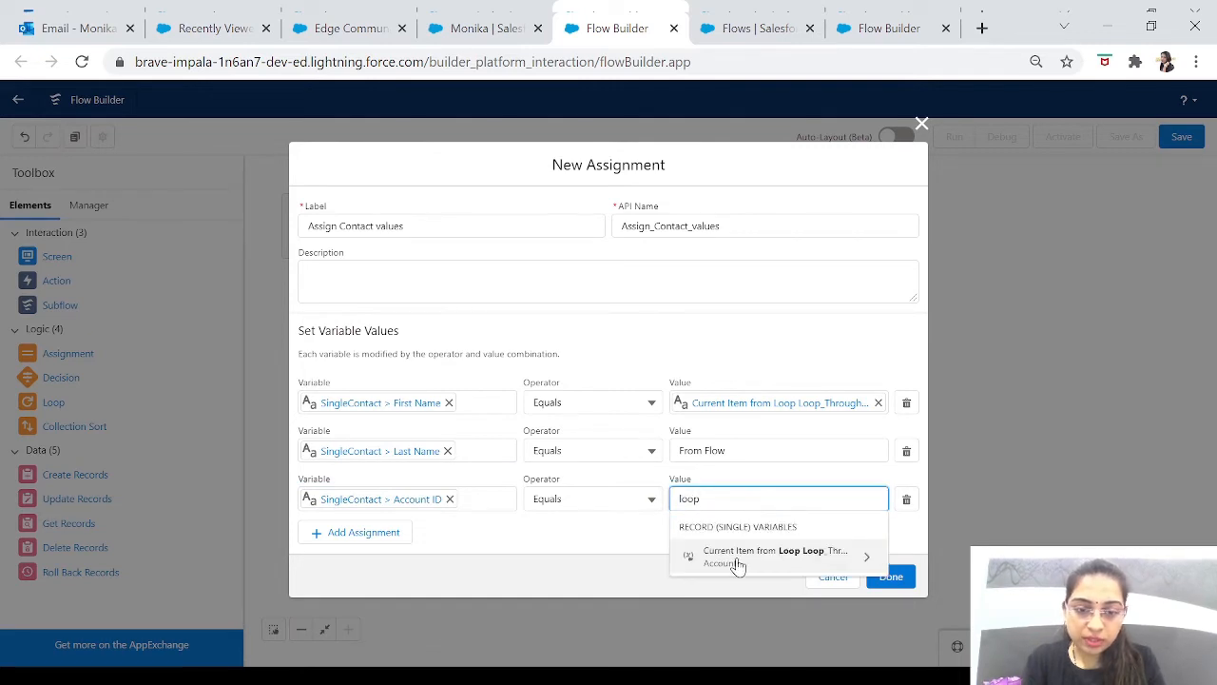
pyautogui.click(738, 560)
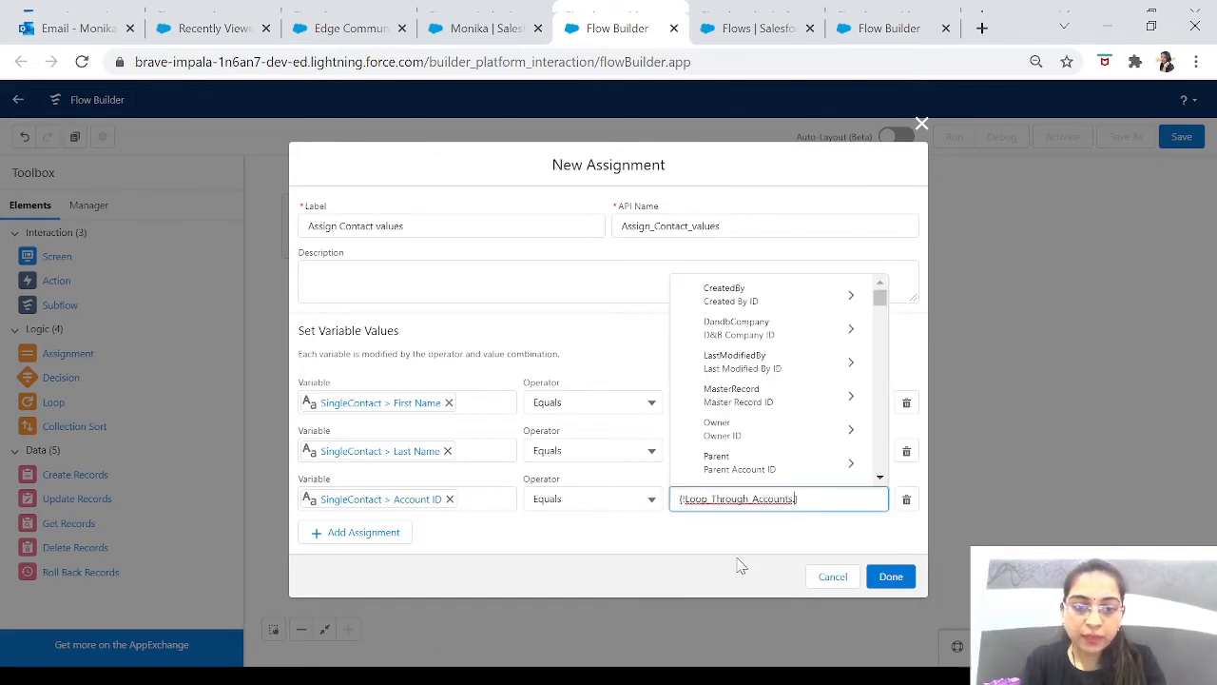
pyautogui.write('.id')
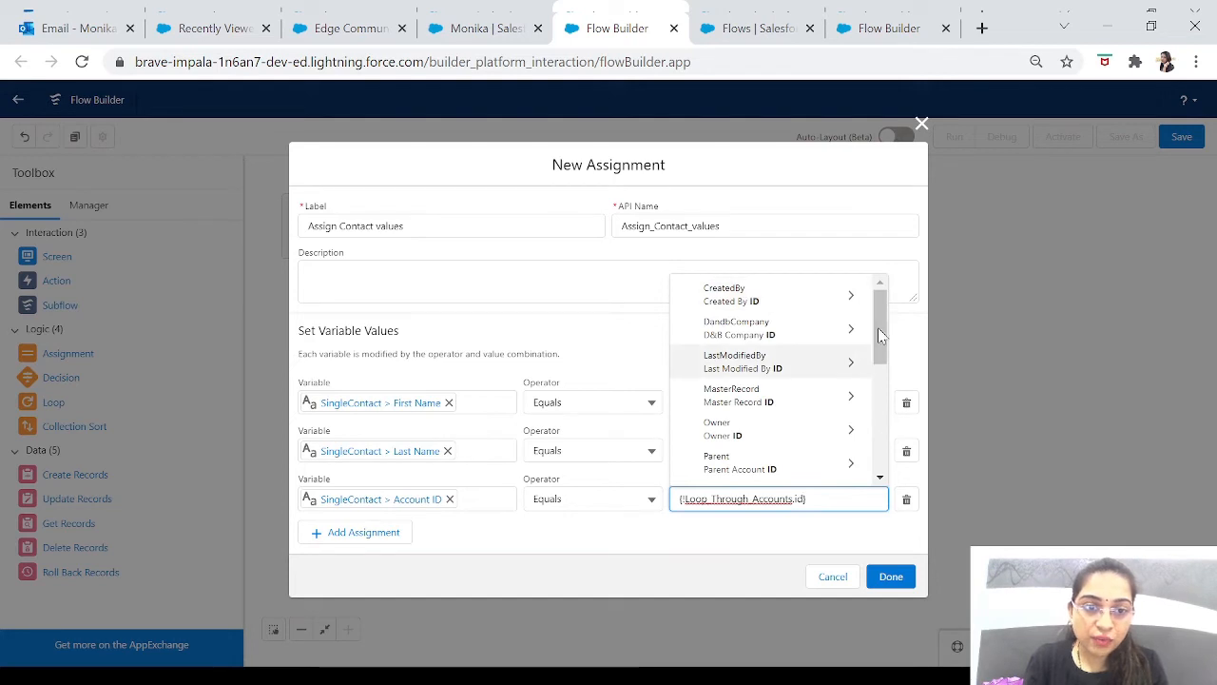
pyautogui.moveTo(878, 327); pyautogui.dragTo(880, 388)
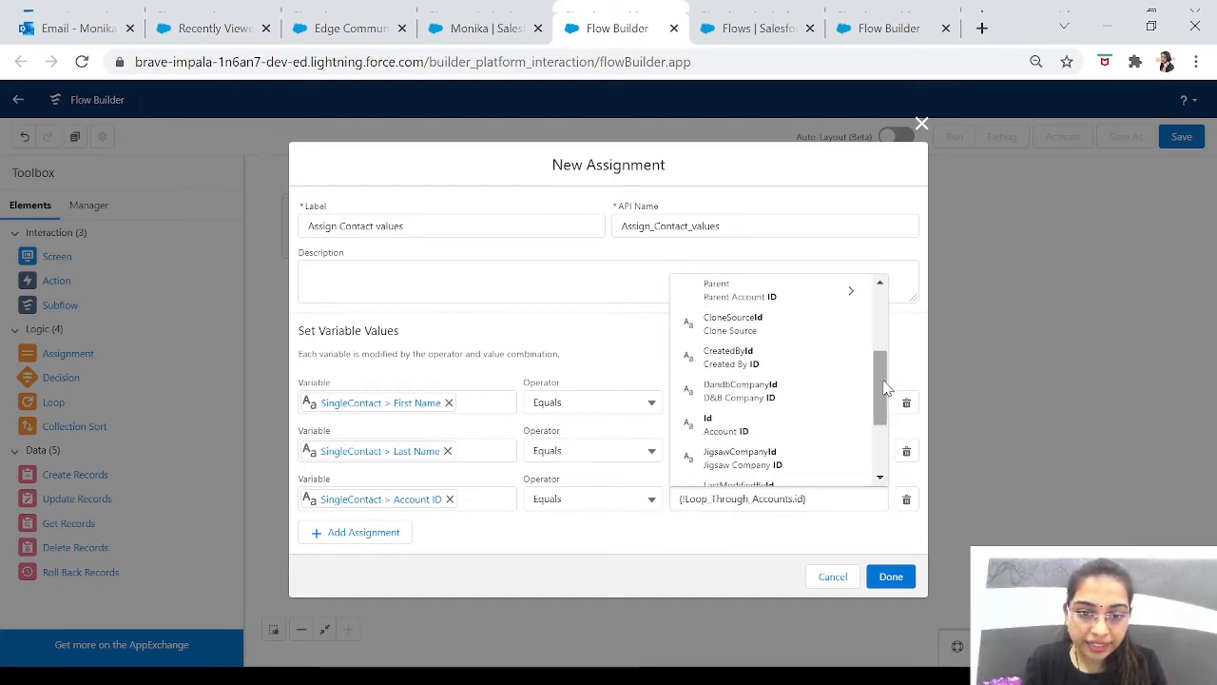
pyautogui.click(727, 433)
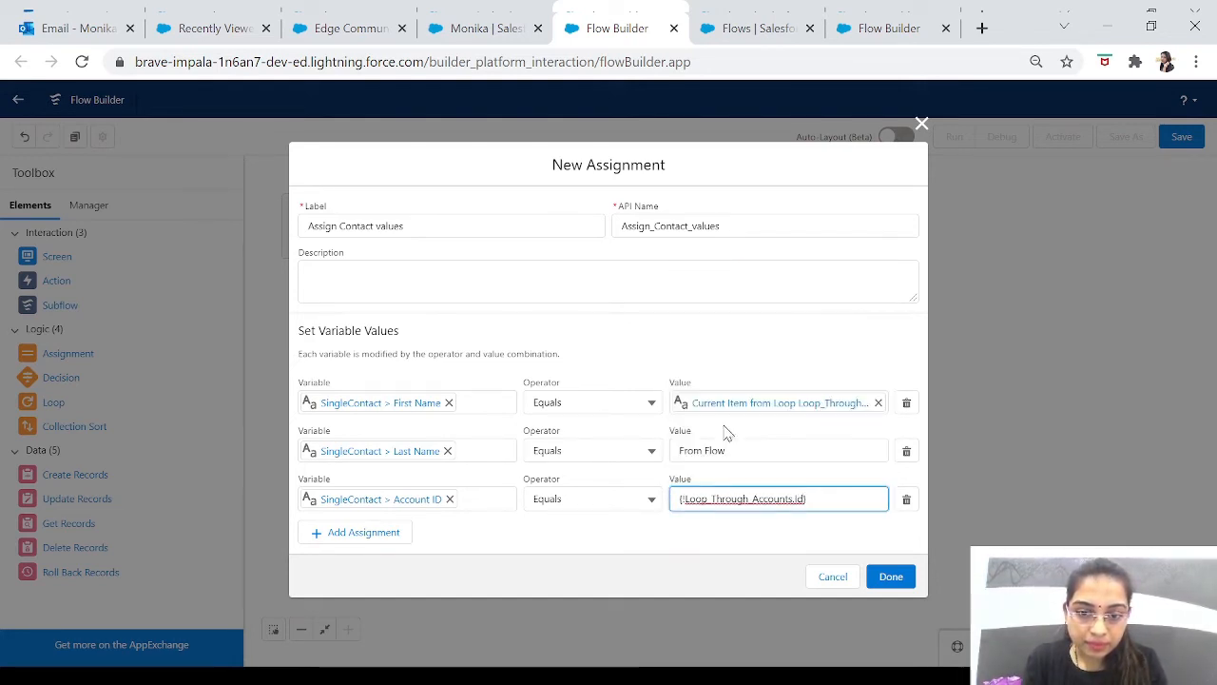
pyautogui.click(900, 580)
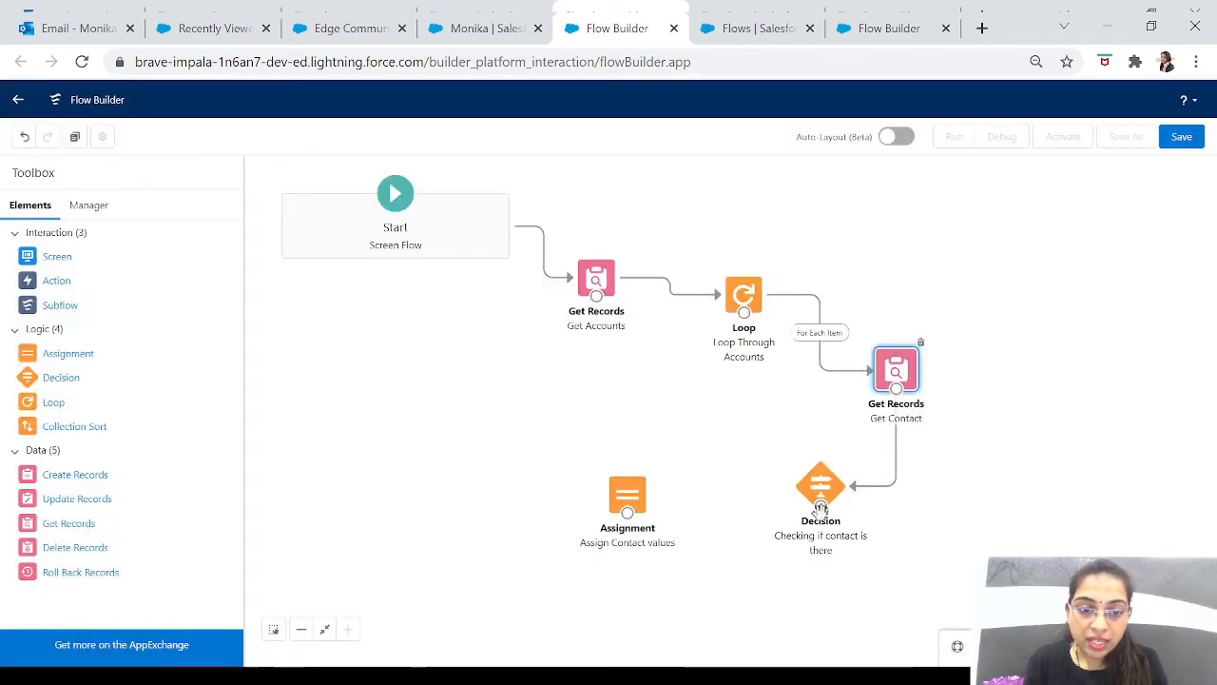
# Step: Connect the decision to Assign Contact values with the outcome "Checking if the contact exists" and move the assignment closer to the decision
pyautogui.moveTo(820, 507); pyautogui.dragTo(629, 519)
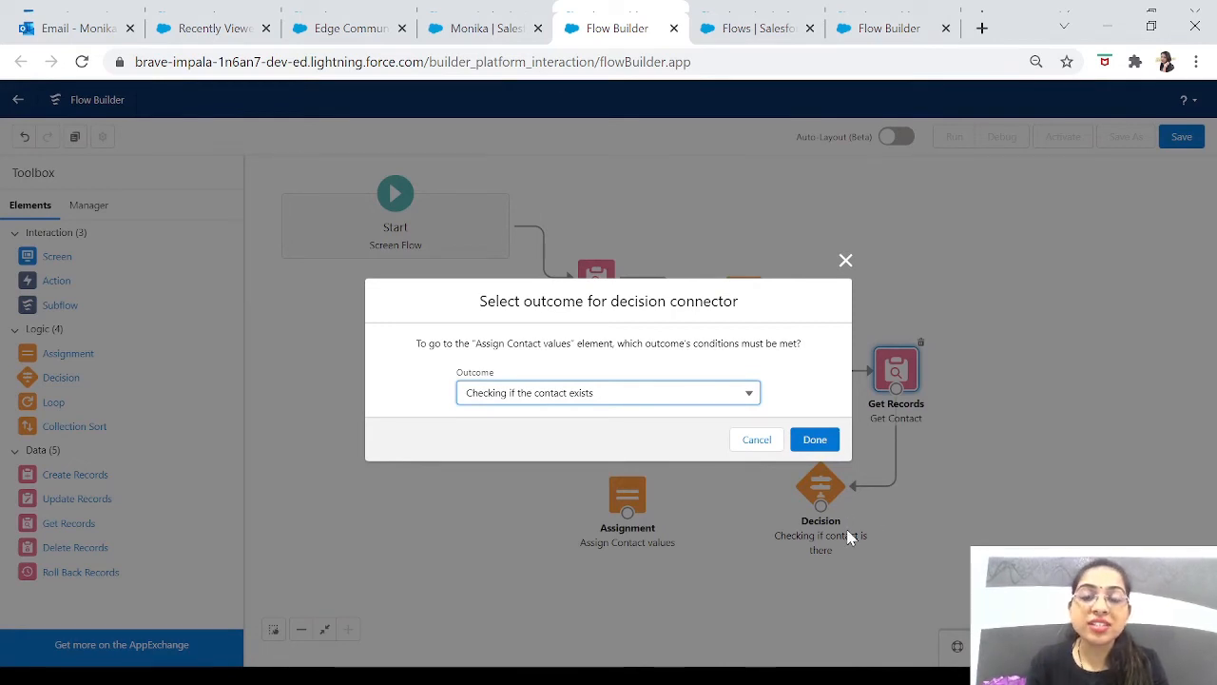
pyautogui.click(665, 393)
pyautogui.click(665, 393)
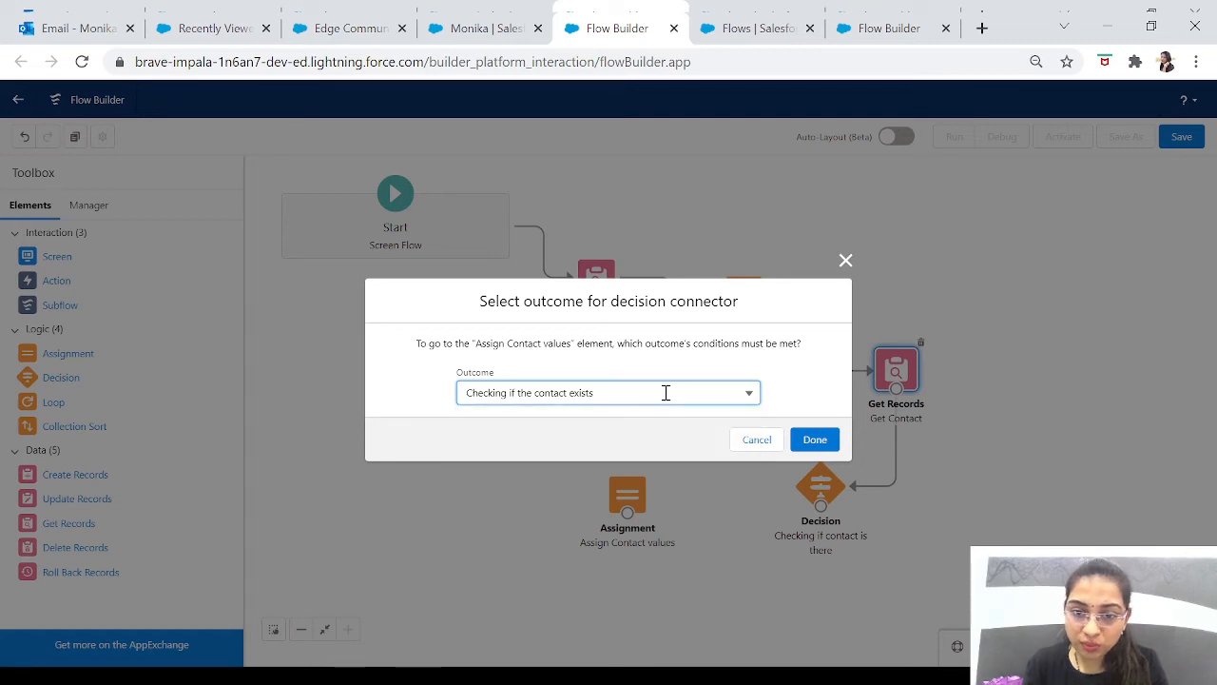
pyautogui.click(816, 439)
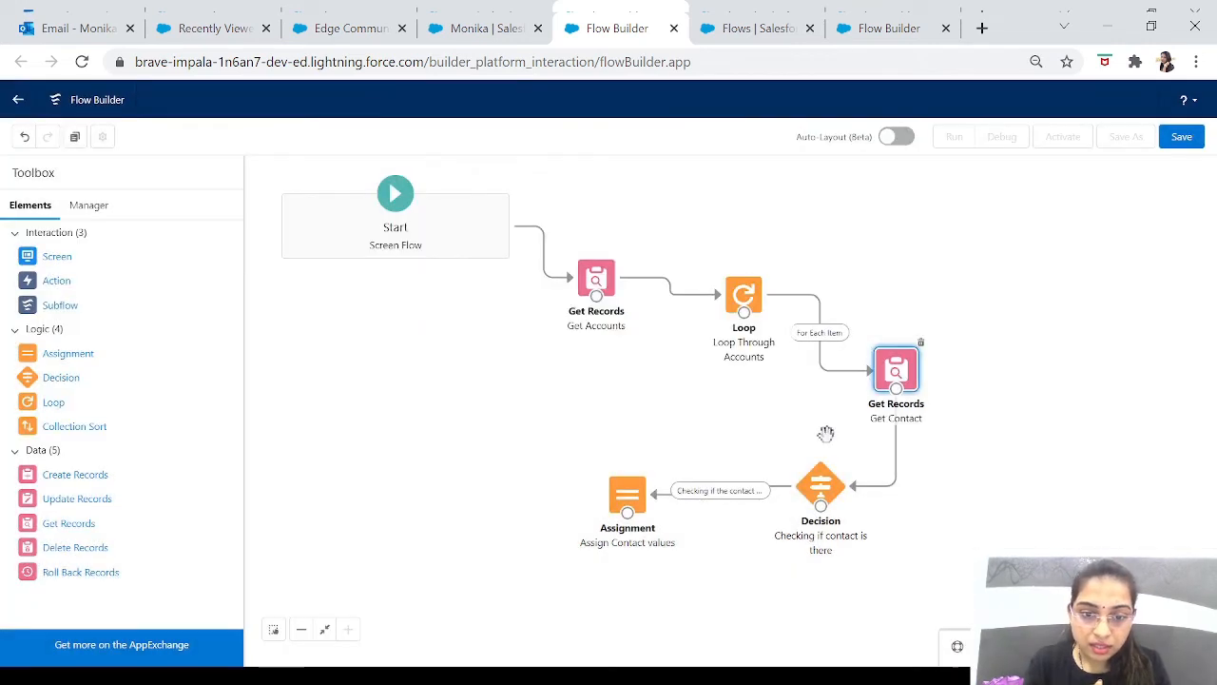
pyautogui.moveTo(626, 504); pyautogui.dragTo(663, 494)
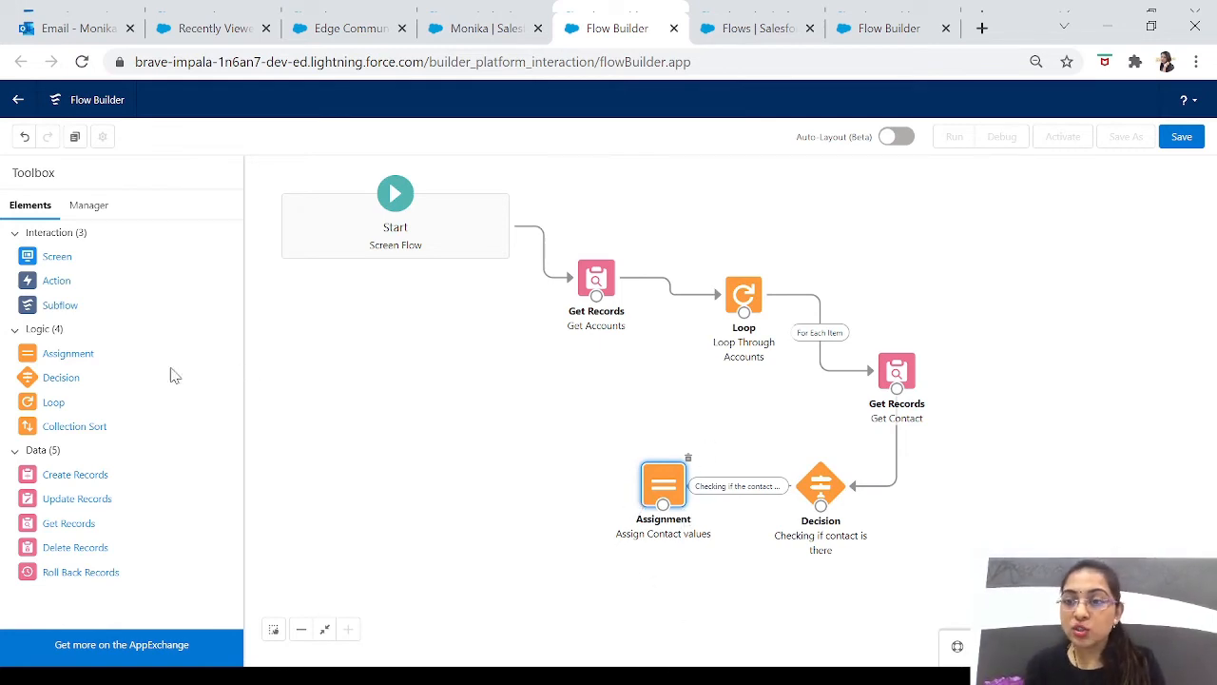
# Step: Add a new Assignment element to the canvas labelled "Assigning values to collection" with a matching API name
pyautogui.moveTo(68, 354); pyautogui.dragTo(479, 408)
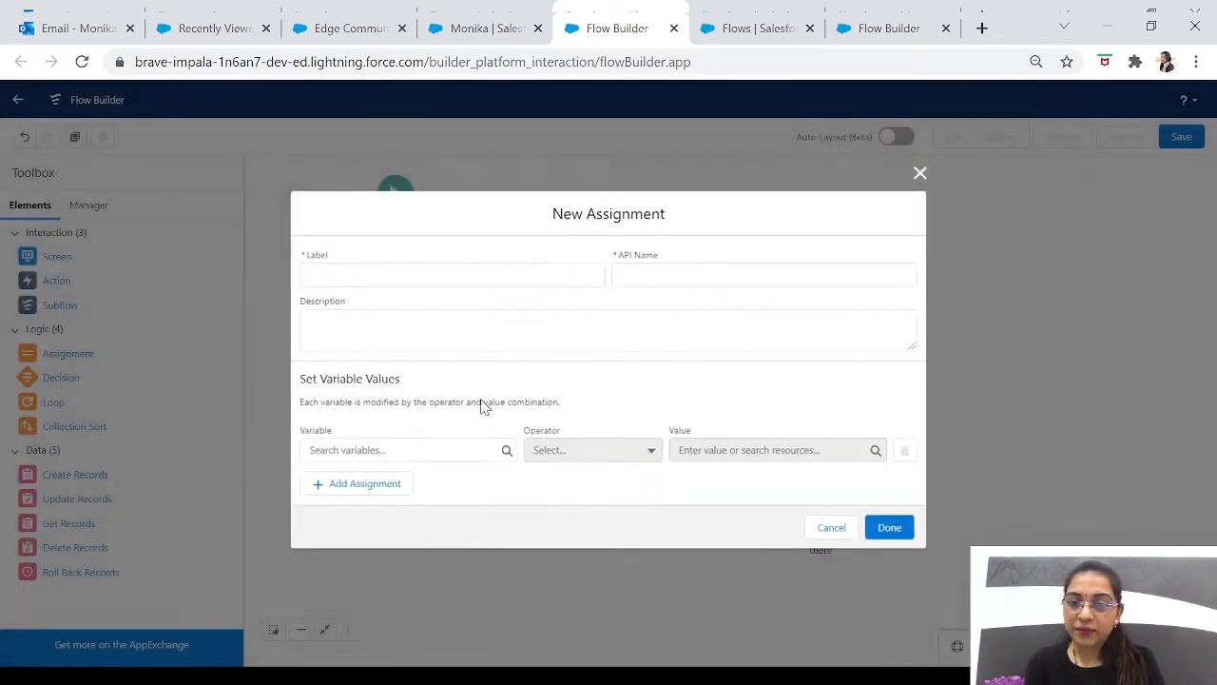
pyautogui.click(352, 271)
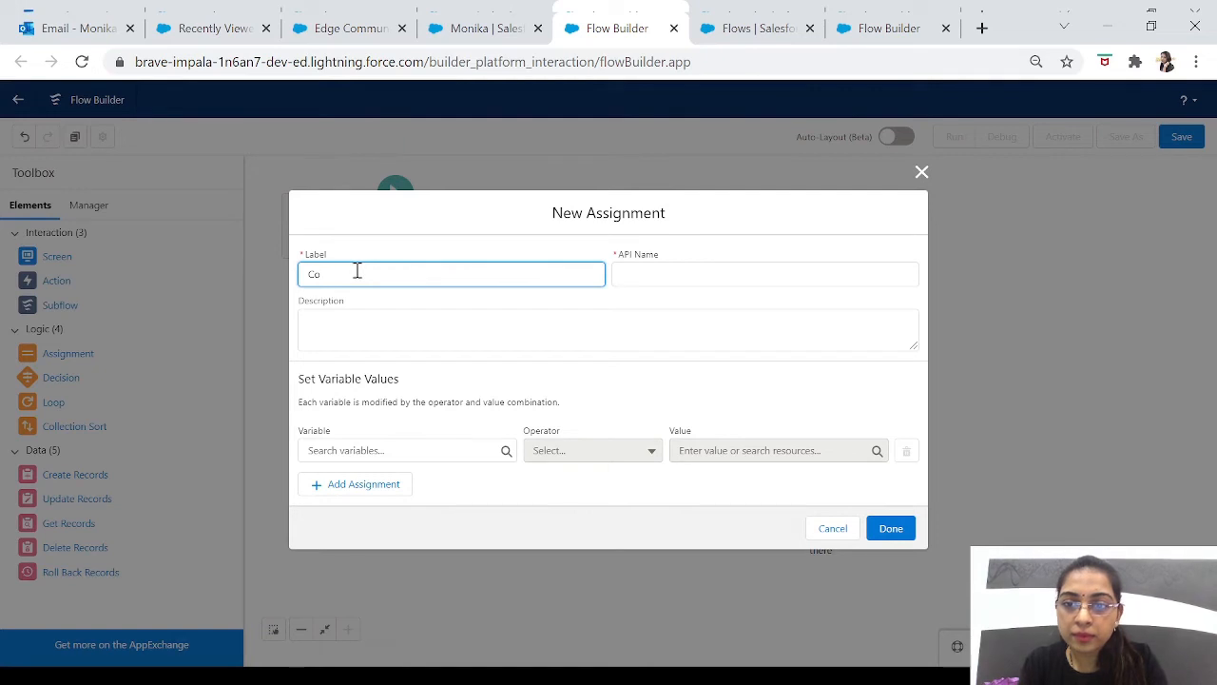
pyautogui.write('As')
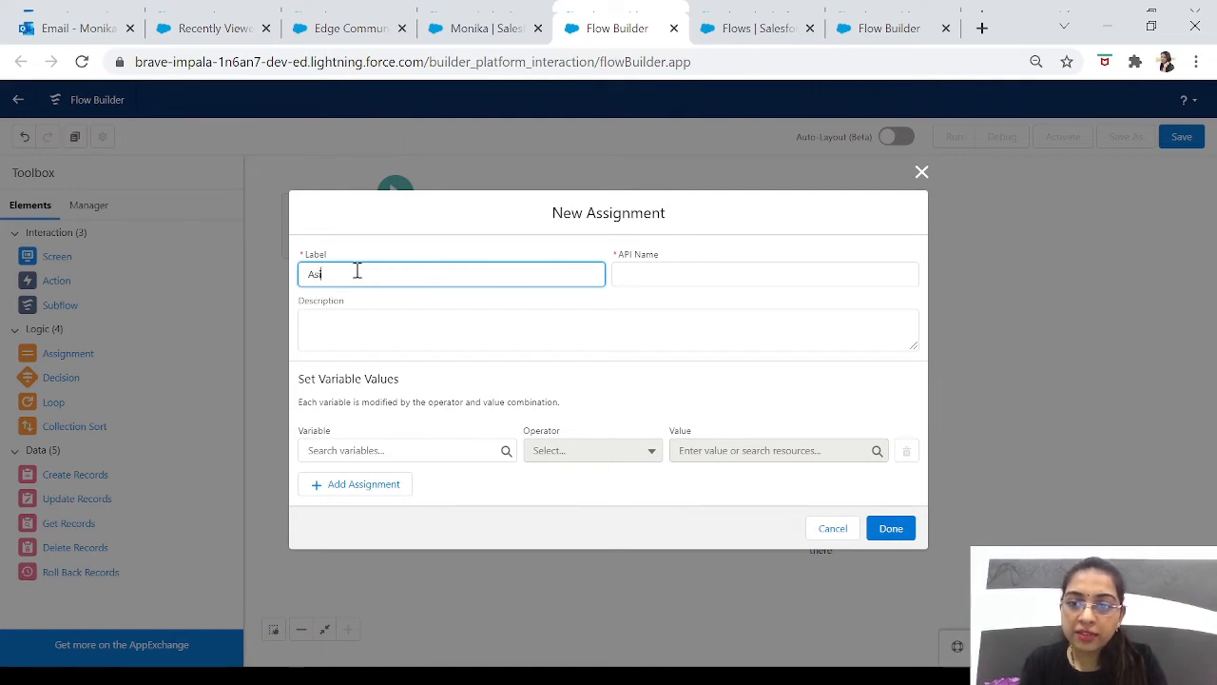
pyautogui.write('sig')
pyautogui.press('BackSpace')
pyautogui.press('BackSpace')
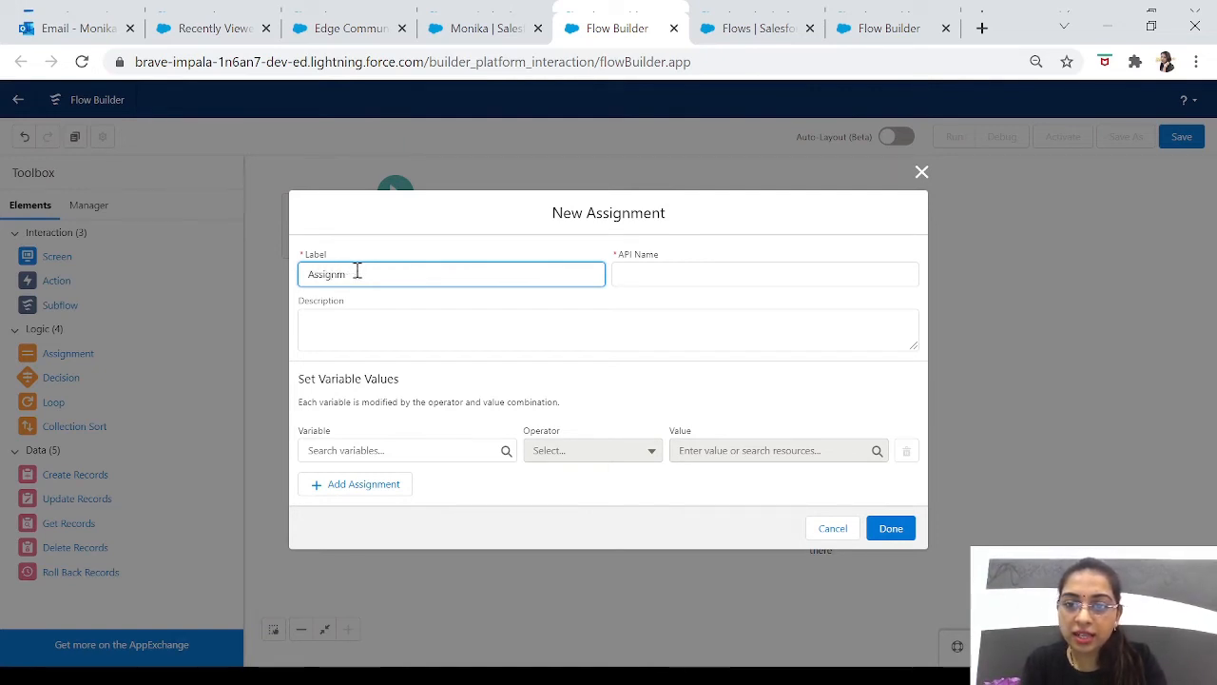
pyautogui.write('ing values')
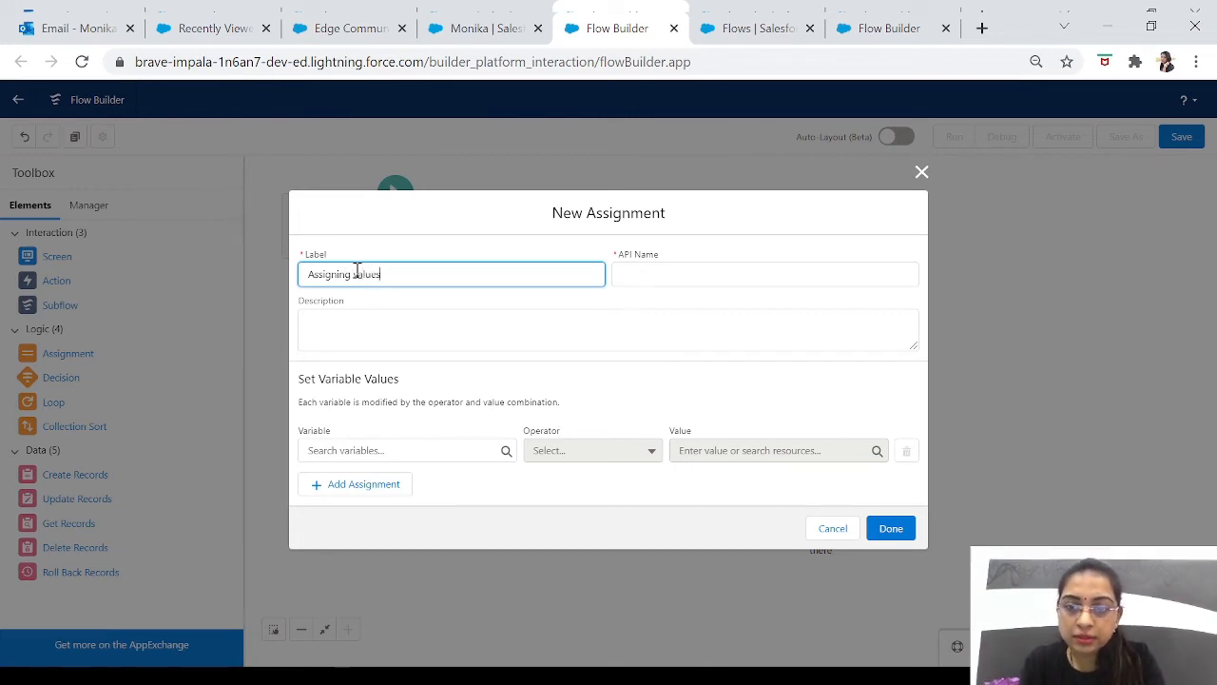
pyautogui.write(' to collecti')
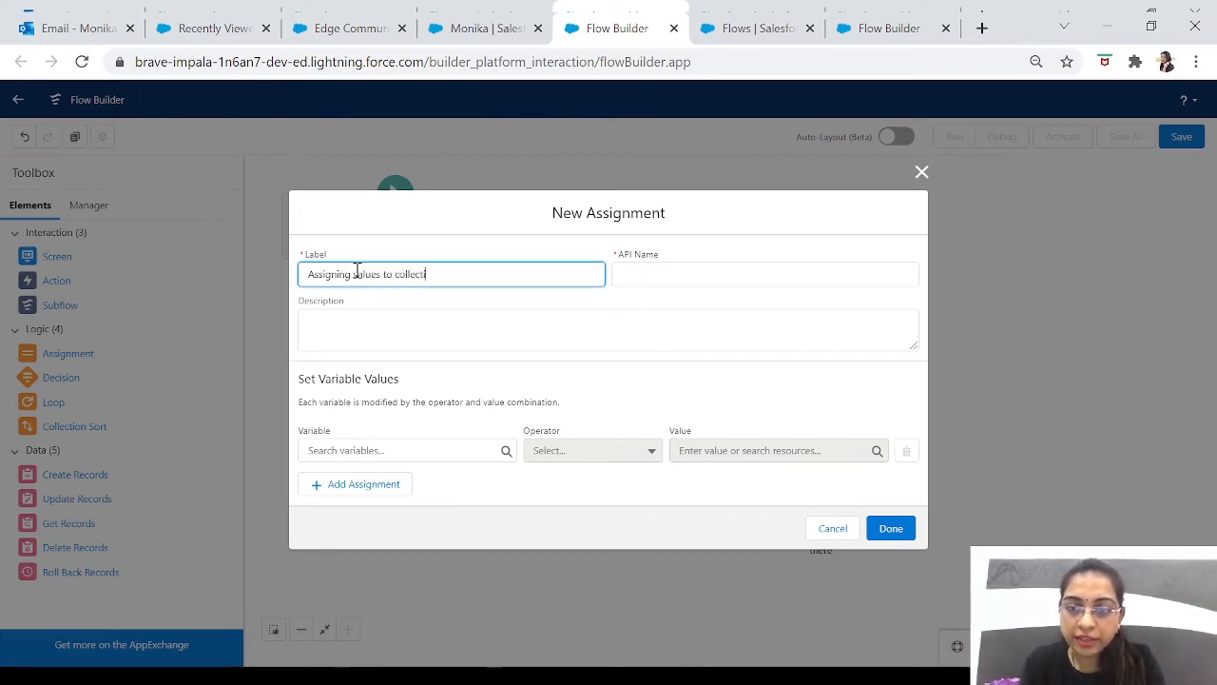
pyautogui.write('on')
pyautogui.press('Tab')
# Step: Configure the assignment to add SingleContact to the CollectionofContacts variable with the Add operator, and finish the element
pyautogui.click(394, 452)
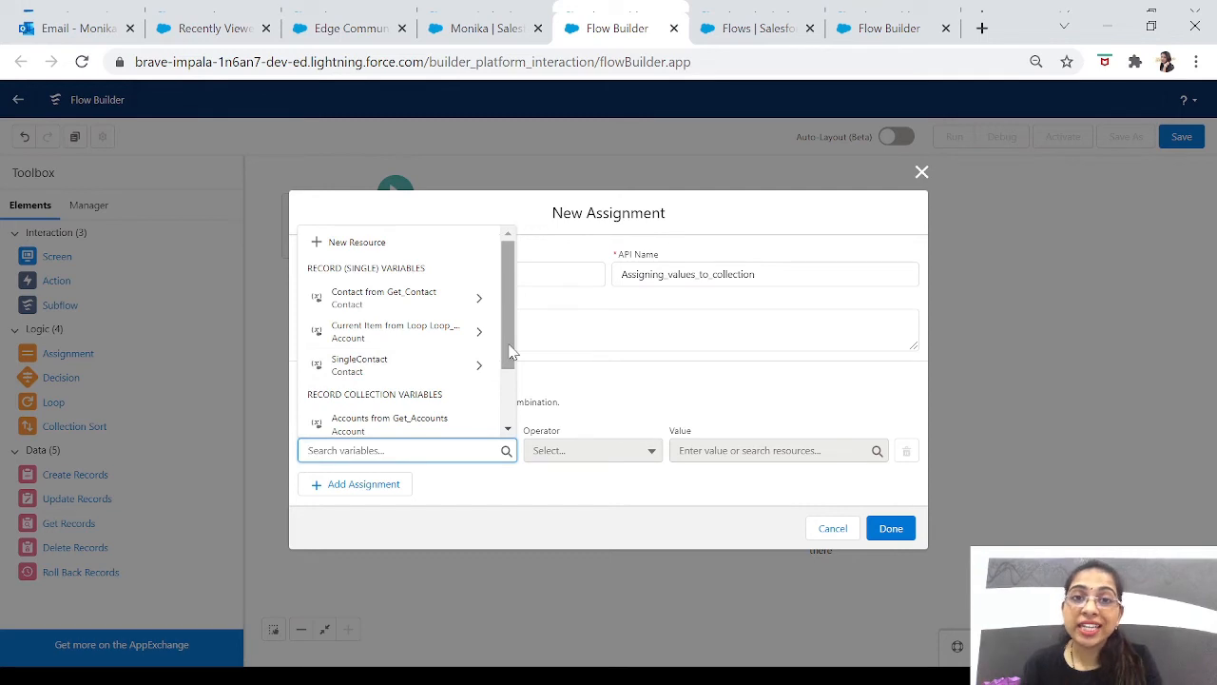
pyautogui.moveTo(510, 352); pyautogui.dragTo(505, 415)
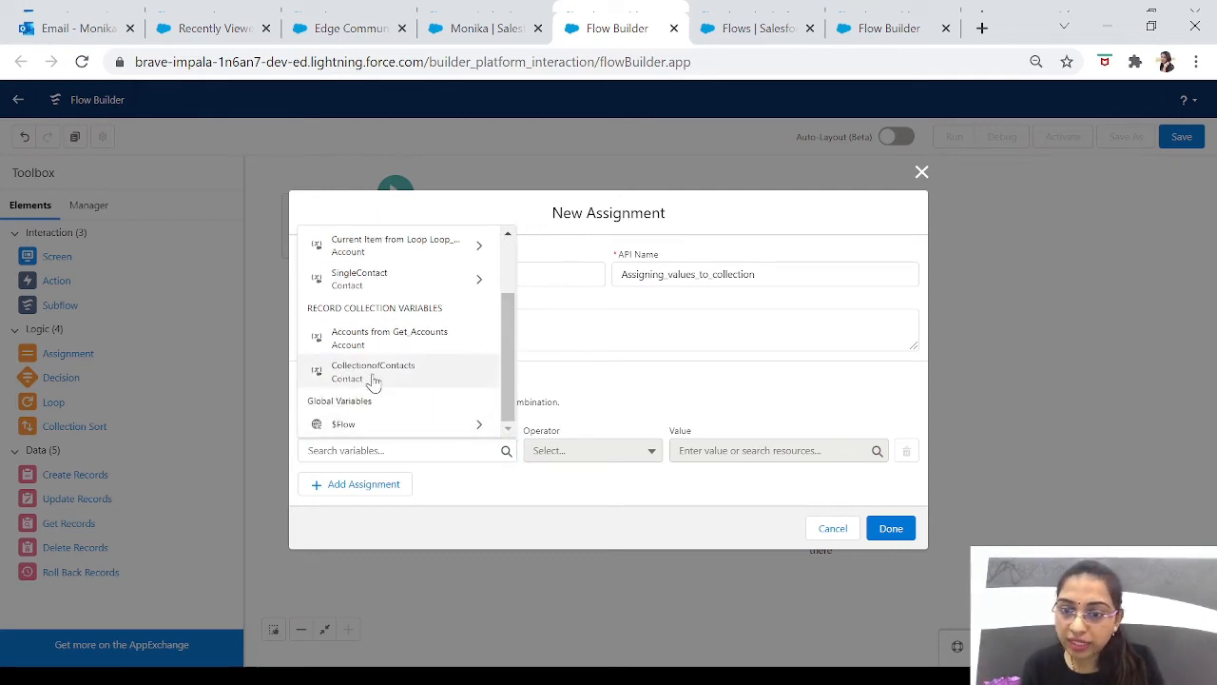
pyautogui.click(372, 373)
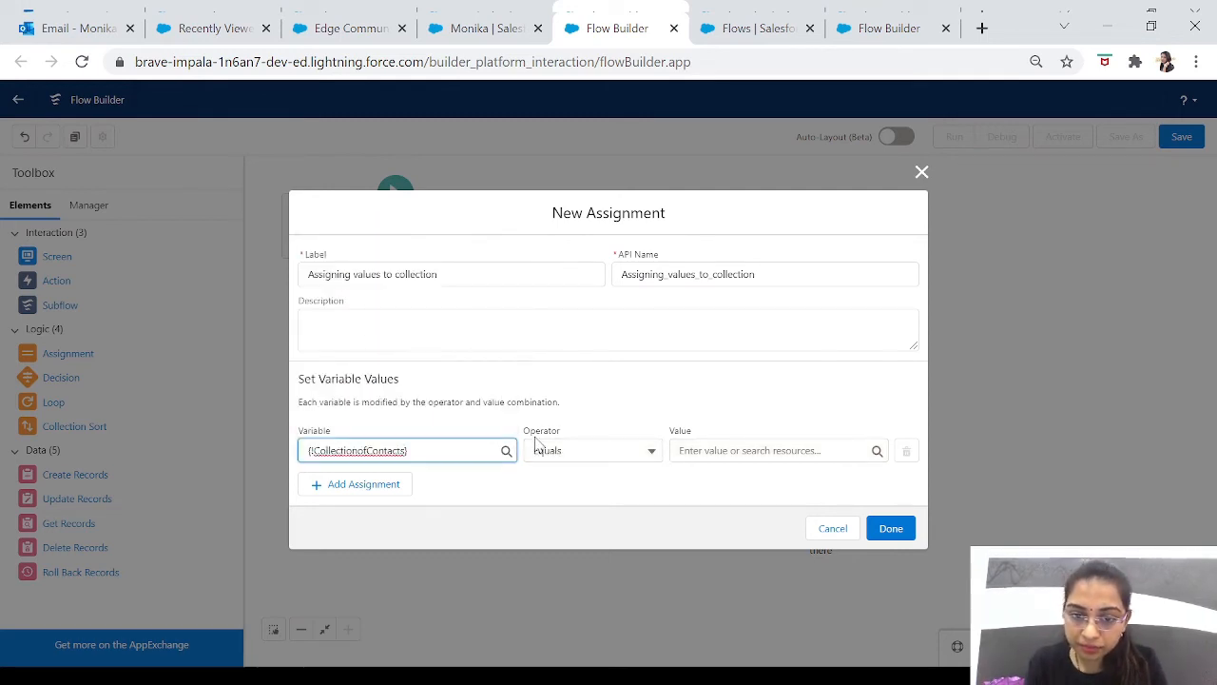
pyautogui.click(651, 454)
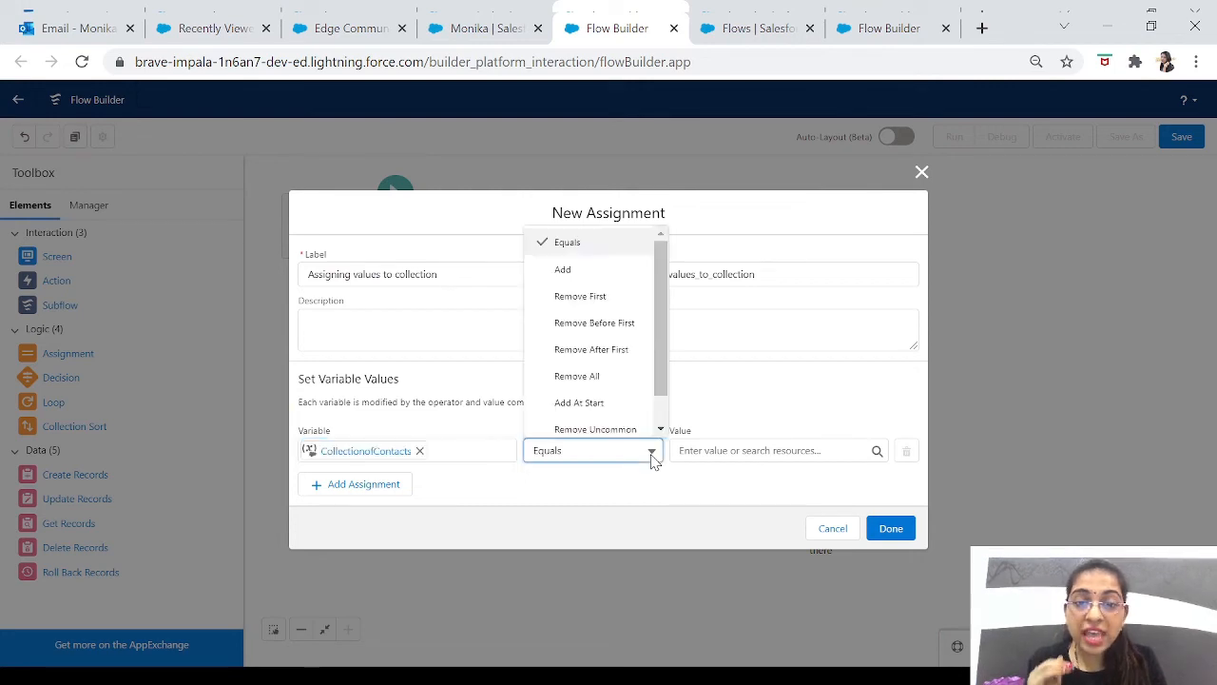
pyautogui.click(563, 271)
pyautogui.click(778, 449)
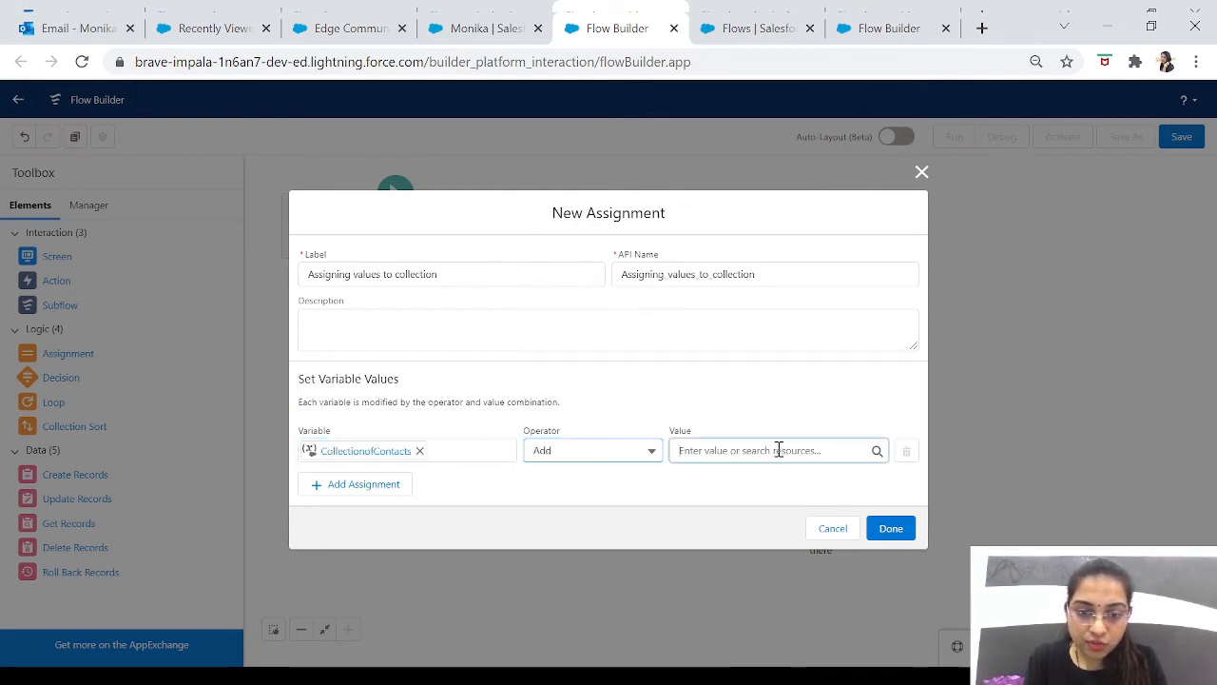
pyautogui.write('sin')
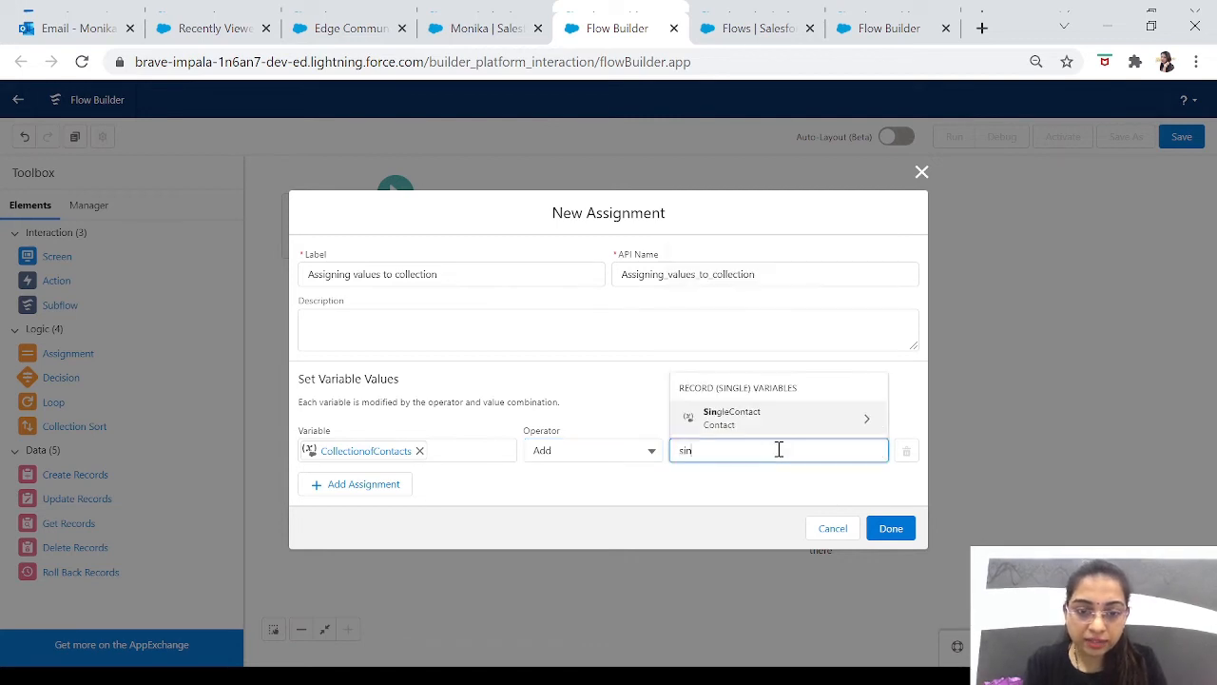
pyautogui.click(711, 419)
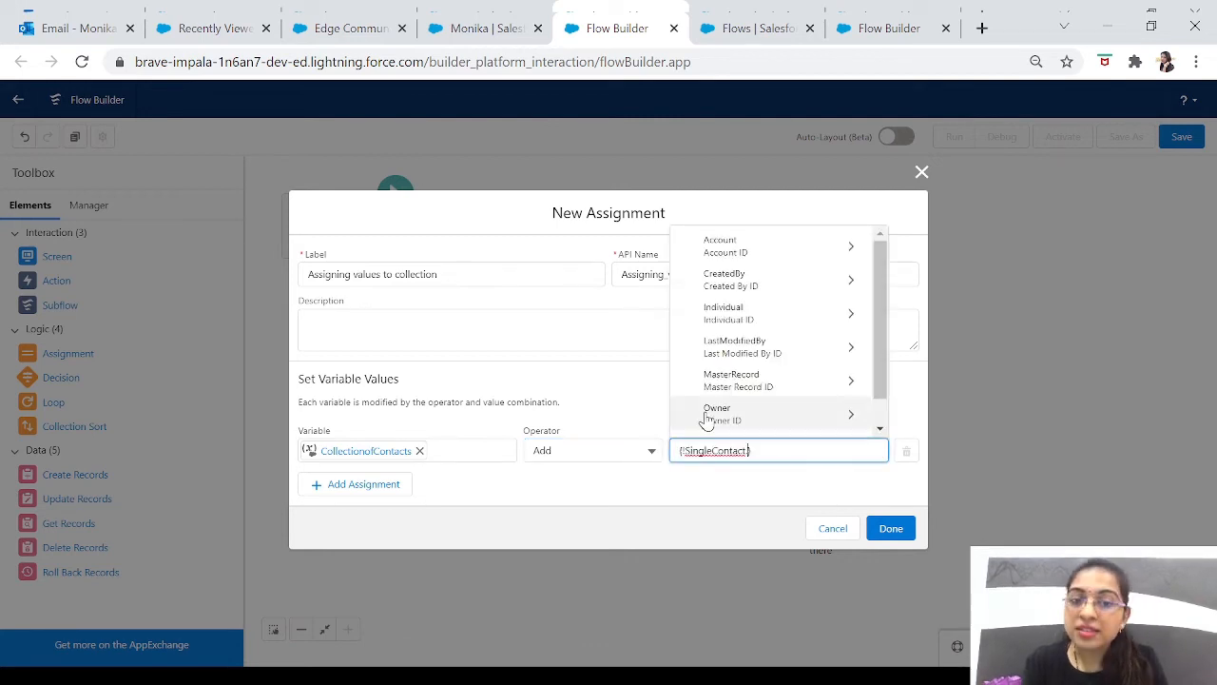
pyautogui.click(642, 488)
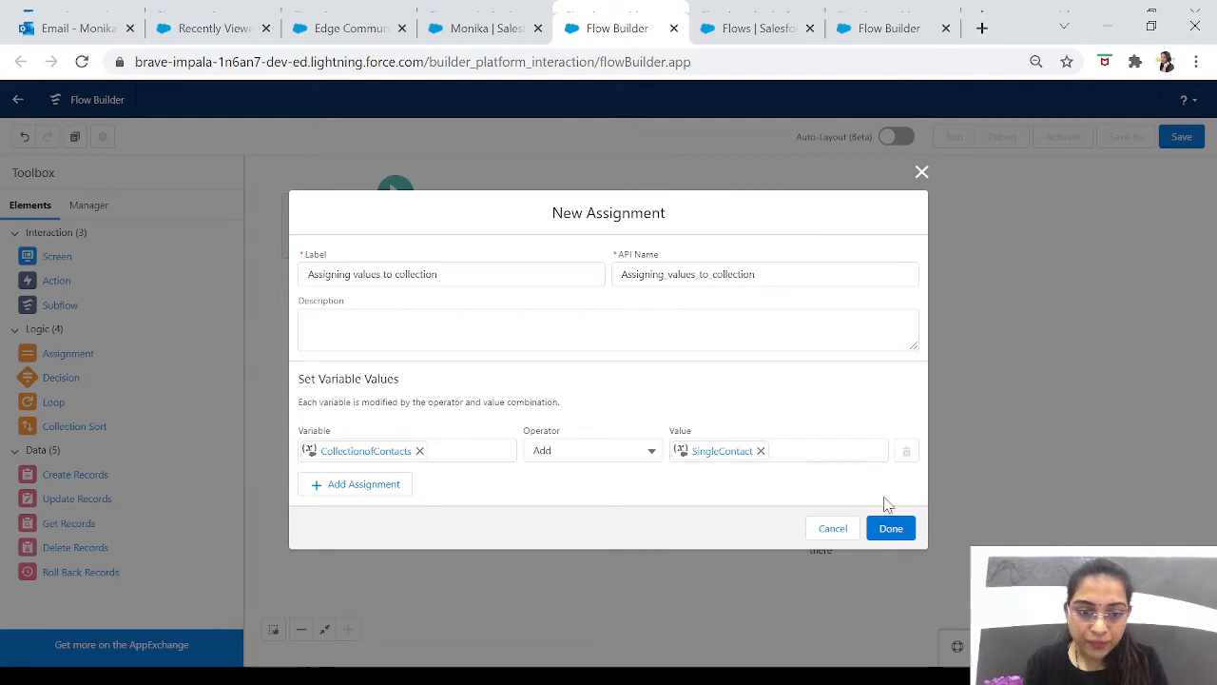
pyautogui.click(891, 529)
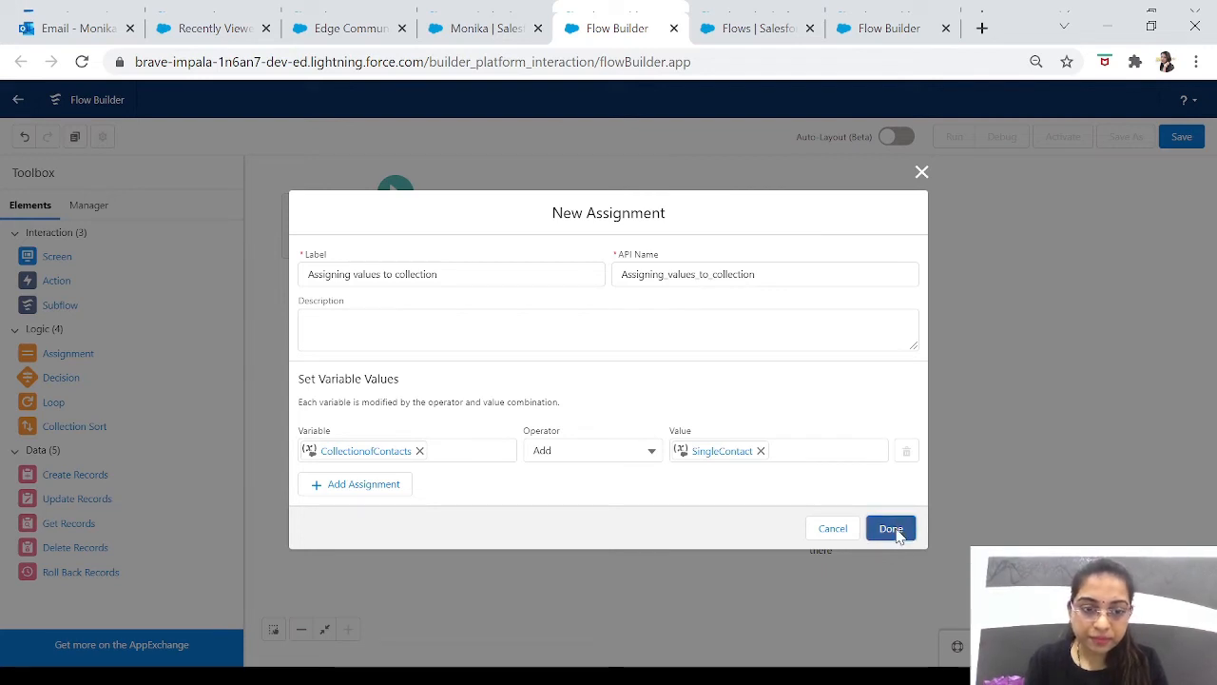
# Step: Connect Assign Contact values through Assigning values to collection back to the loop, and route the decision's Default Outcome to the loop
pyautogui.moveTo(664, 505); pyautogui.dragTo(745, 311)
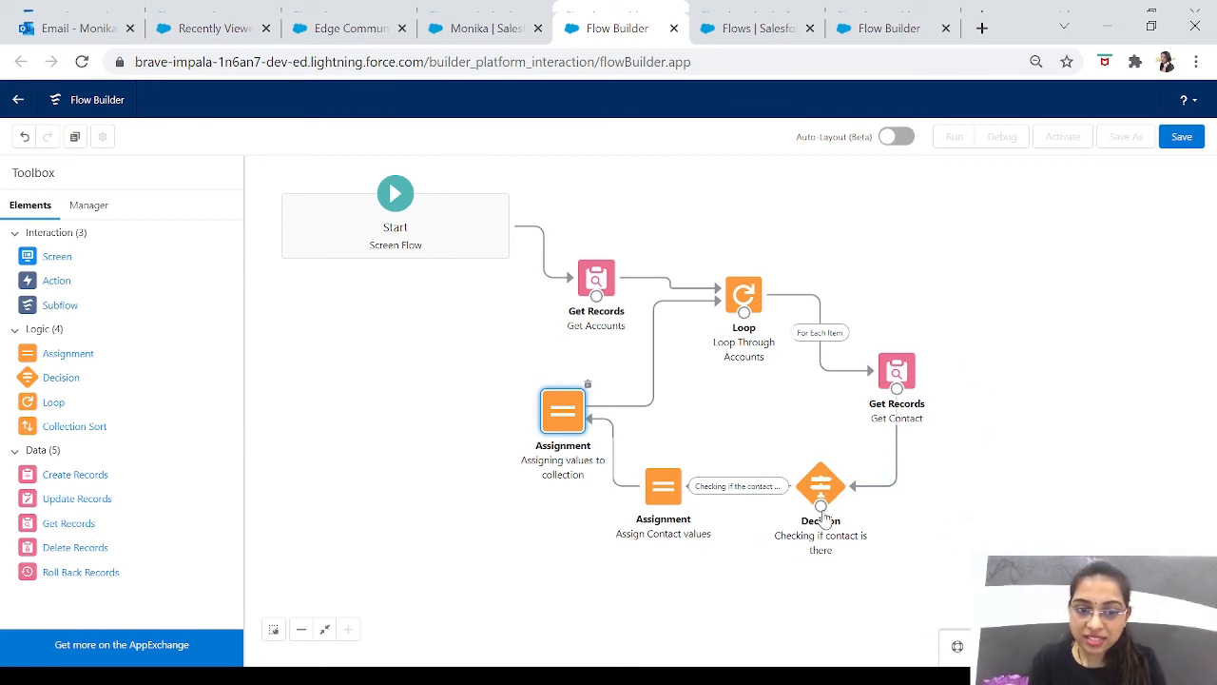
pyautogui.moveTo(821, 505); pyautogui.dragTo(743, 296)
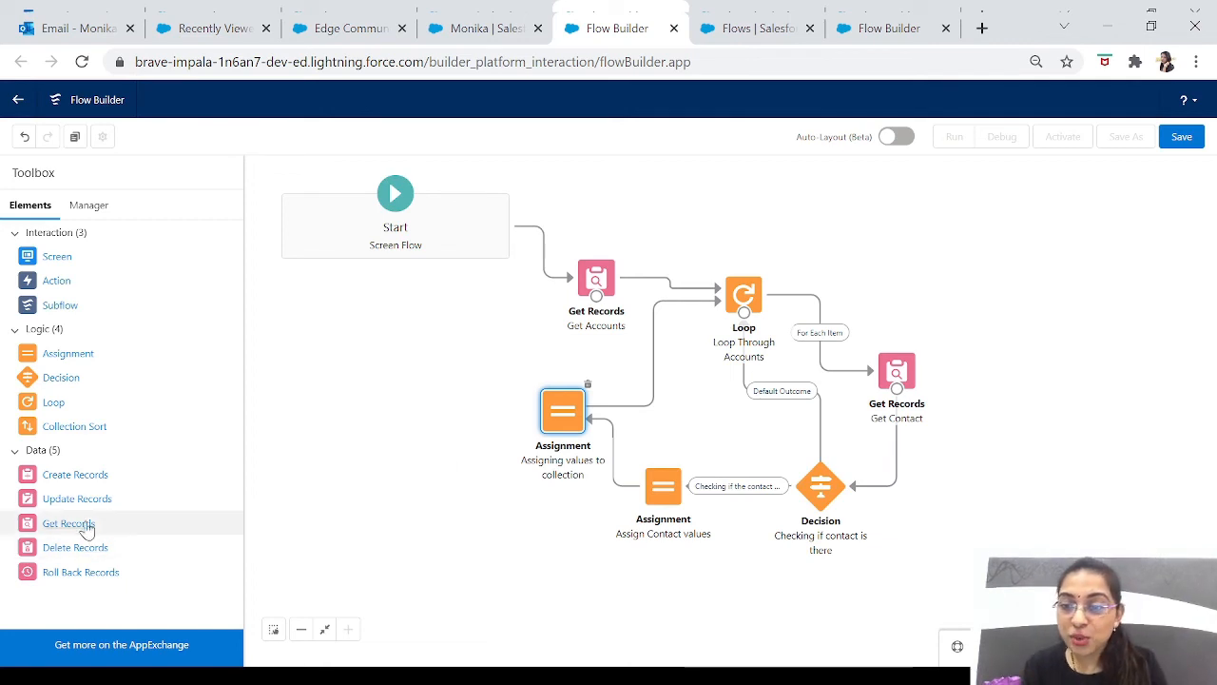
# Step: Add a Create Records element near the loop and label it "Creating Contacts for account"
pyautogui.moveTo(81, 480); pyautogui.dragTo(242, 446)
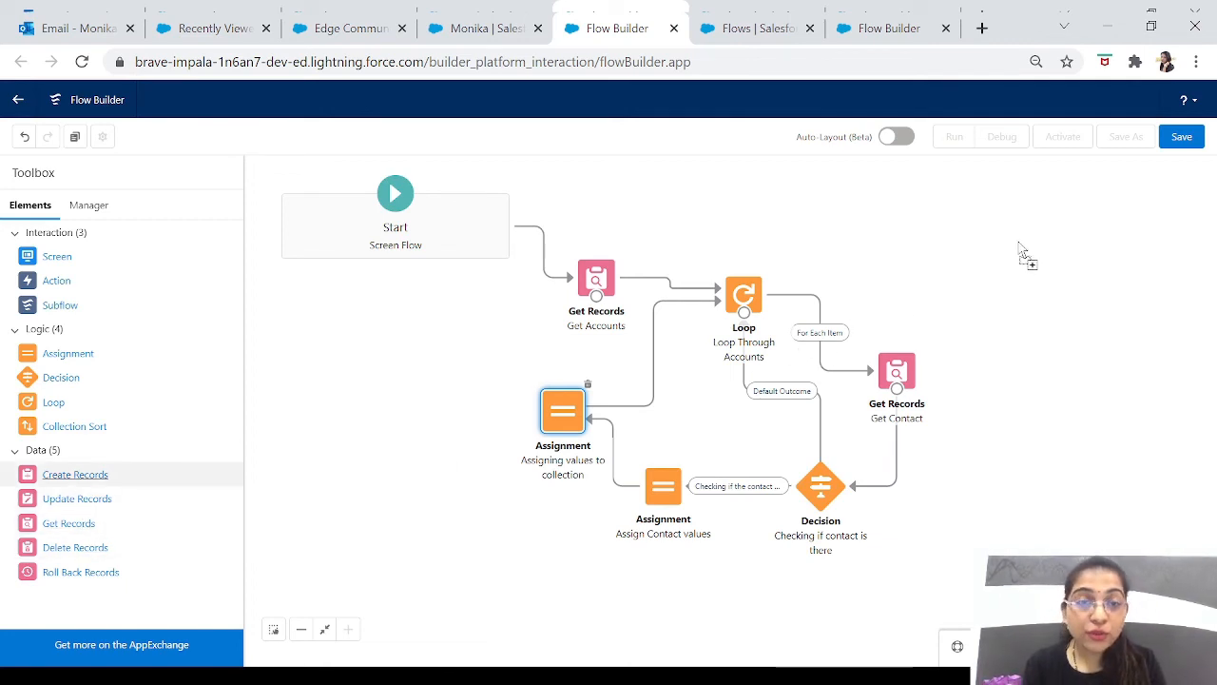
pyautogui.moveTo(1033, 282); pyautogui.dragTo(1033, 282)
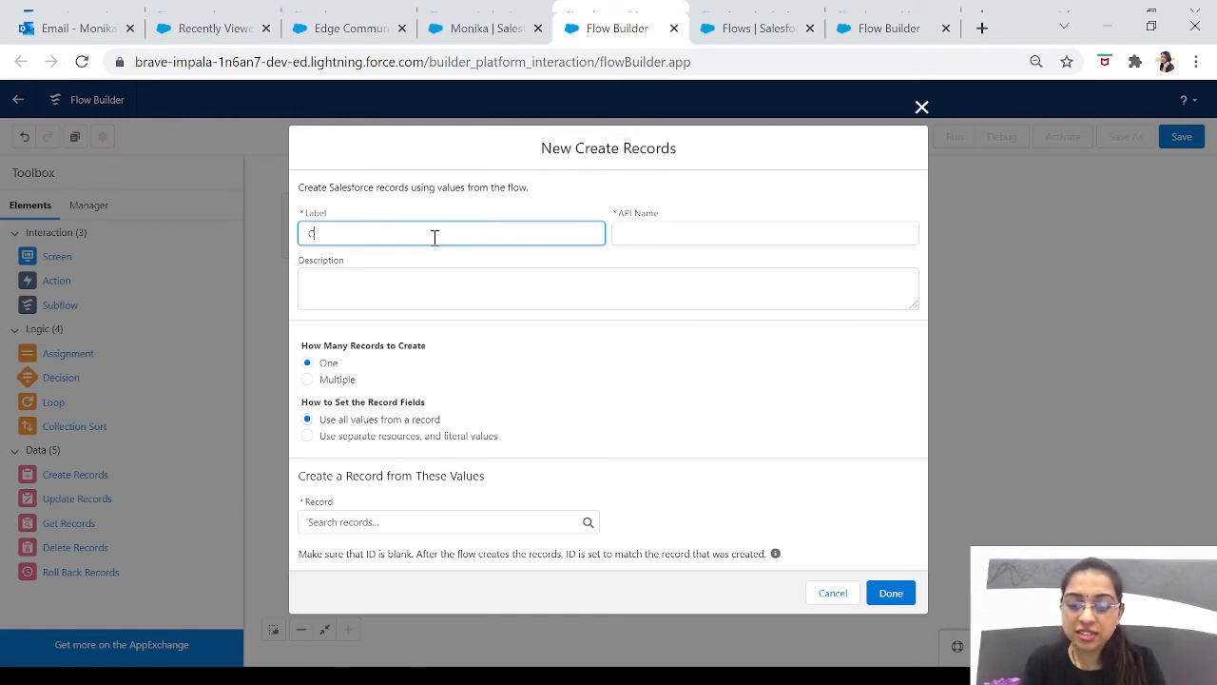
pyautogui.write('reating A')
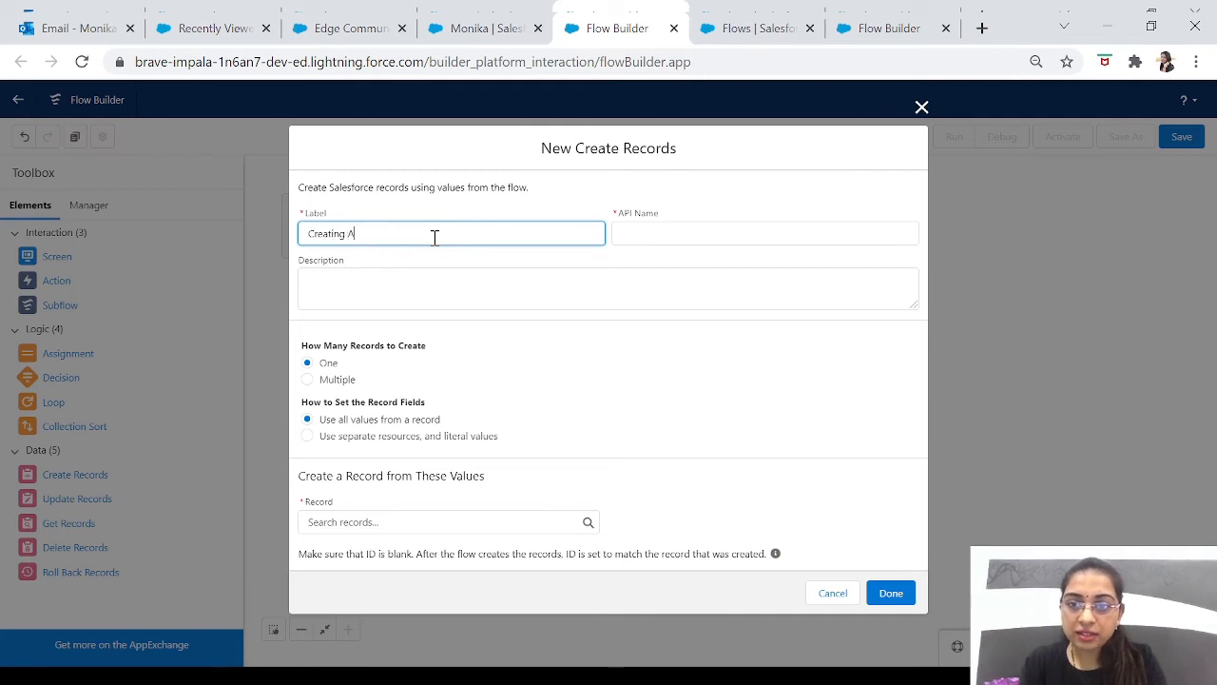
pyautogui.press('BackSpace')
pyautogui.write('Contacts for')
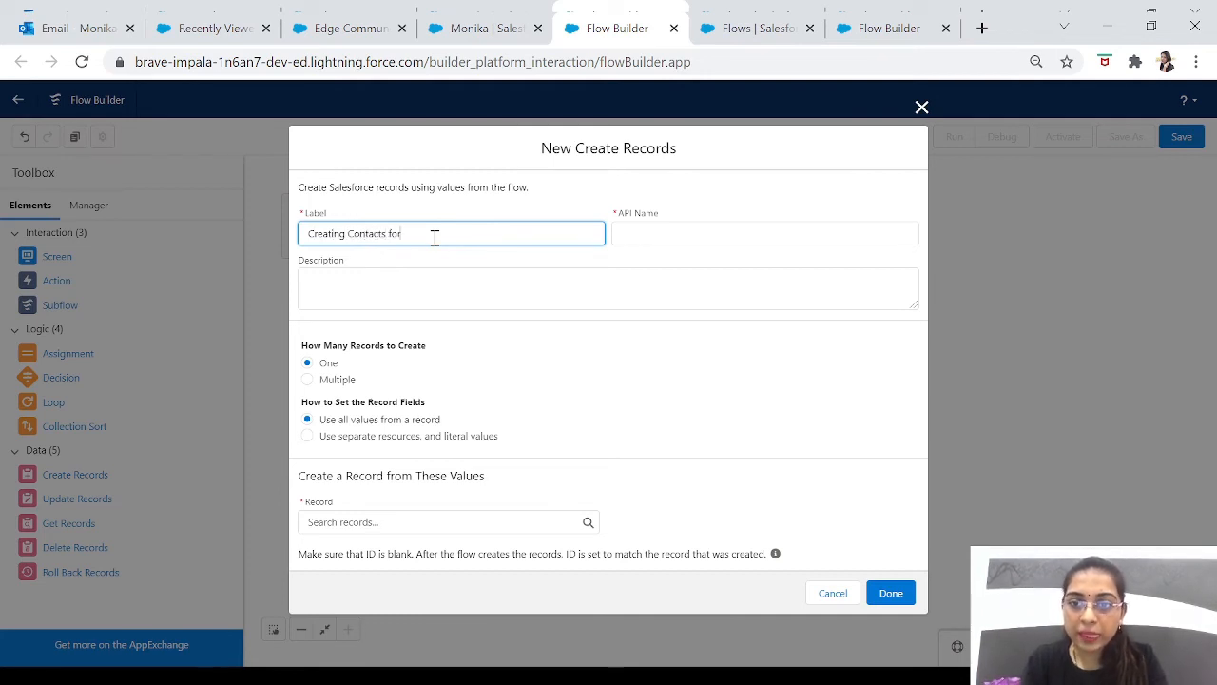
pyautogui.write(' account')
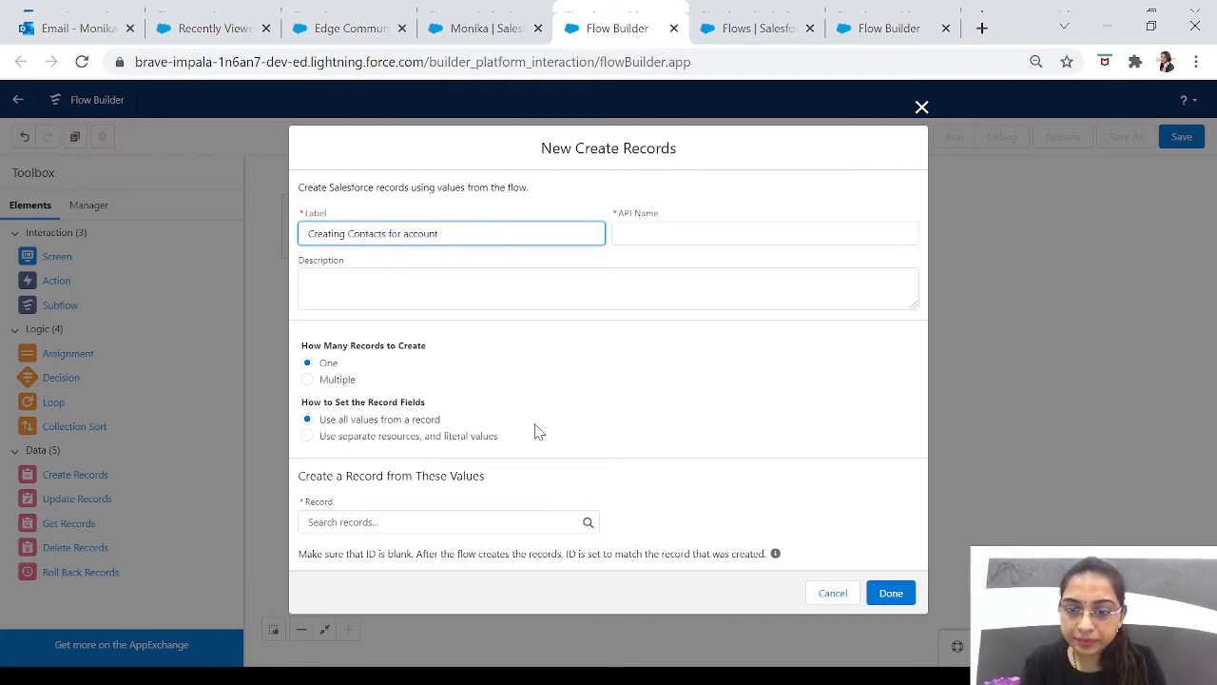
# Step: Set the element to create multiple records from the CollectionofContacts record collection and finish it
pyautogui.click(308, 382)
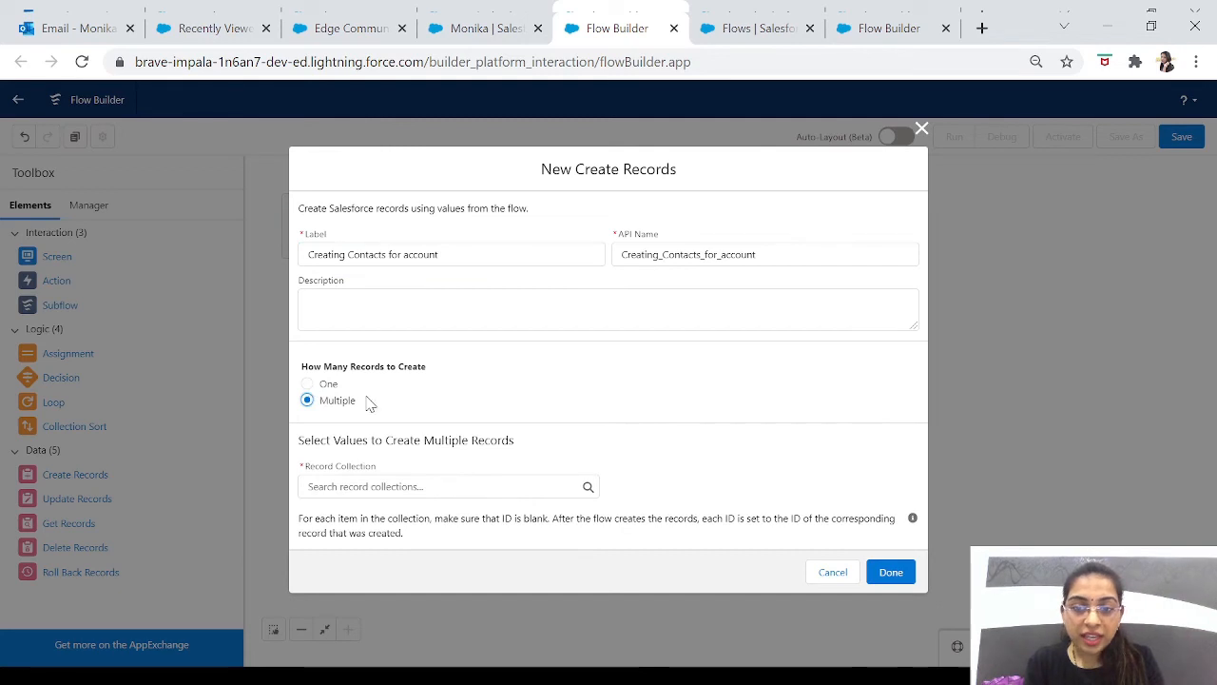
pyautogui.click(352, 486)
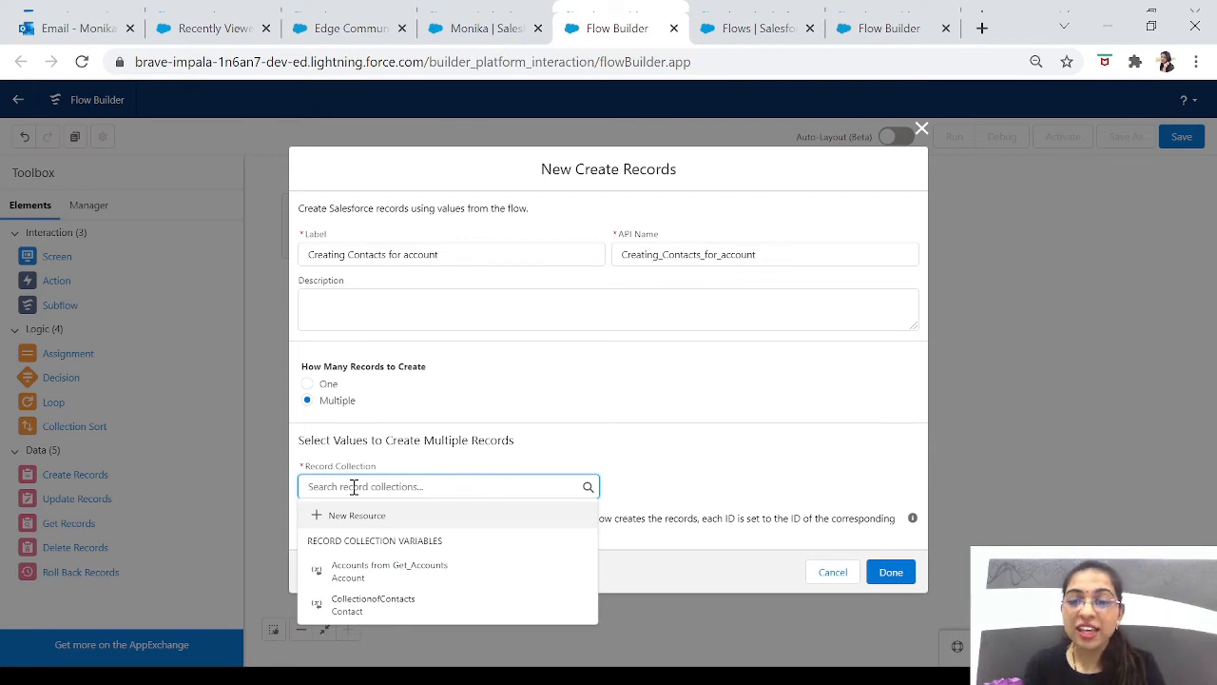
pyautogui.click(356, 612)
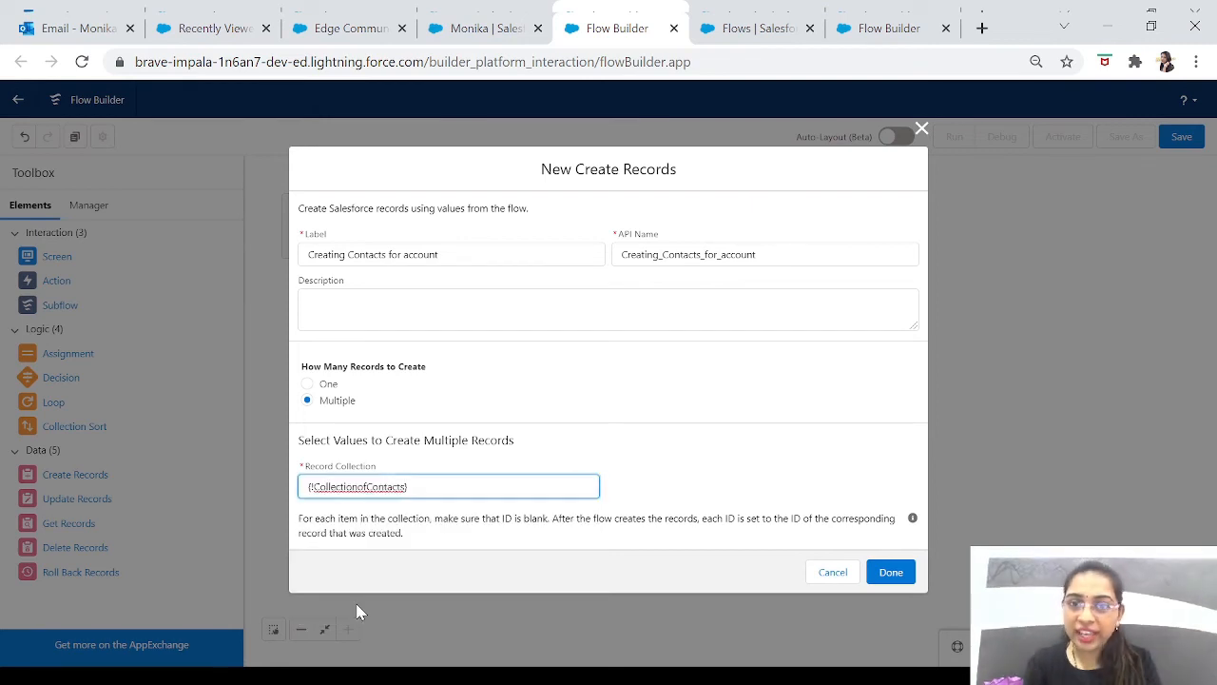
pyautogui.click(888, 578)
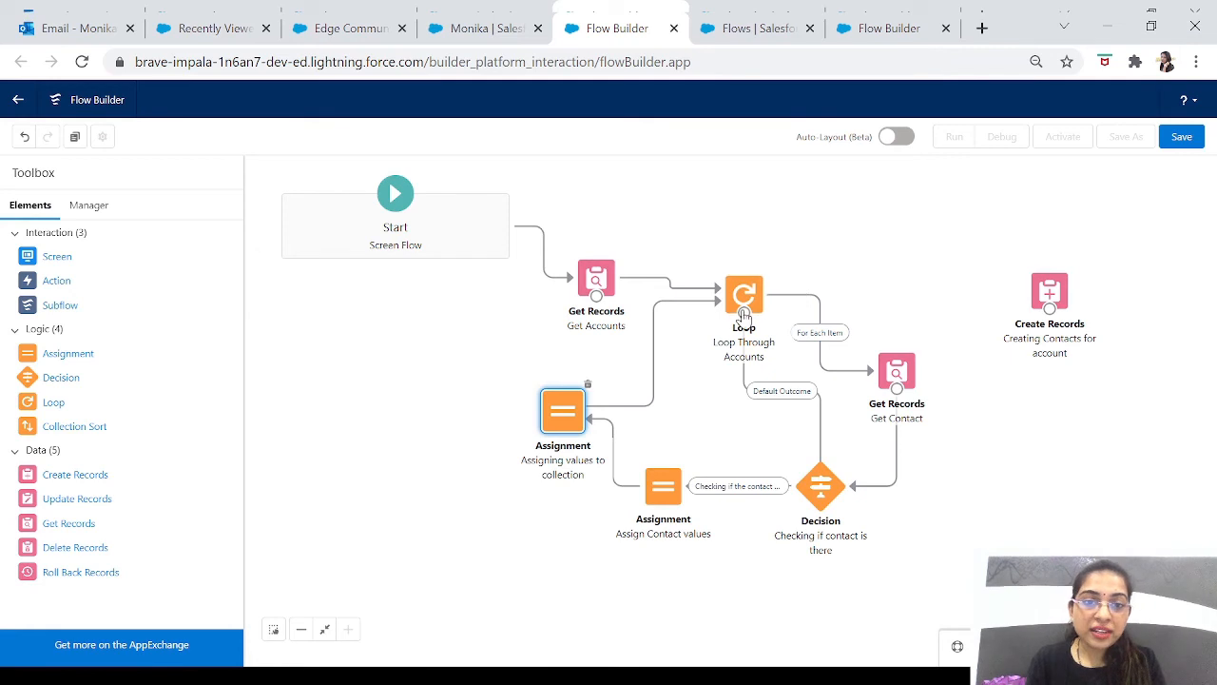
# Step: Connect the loop's After Last Item path to Creating Contacts for account and recheck that element's settings
pyautogui.moveTo(744, 314); pyautogui.dragTo(1048, 314)
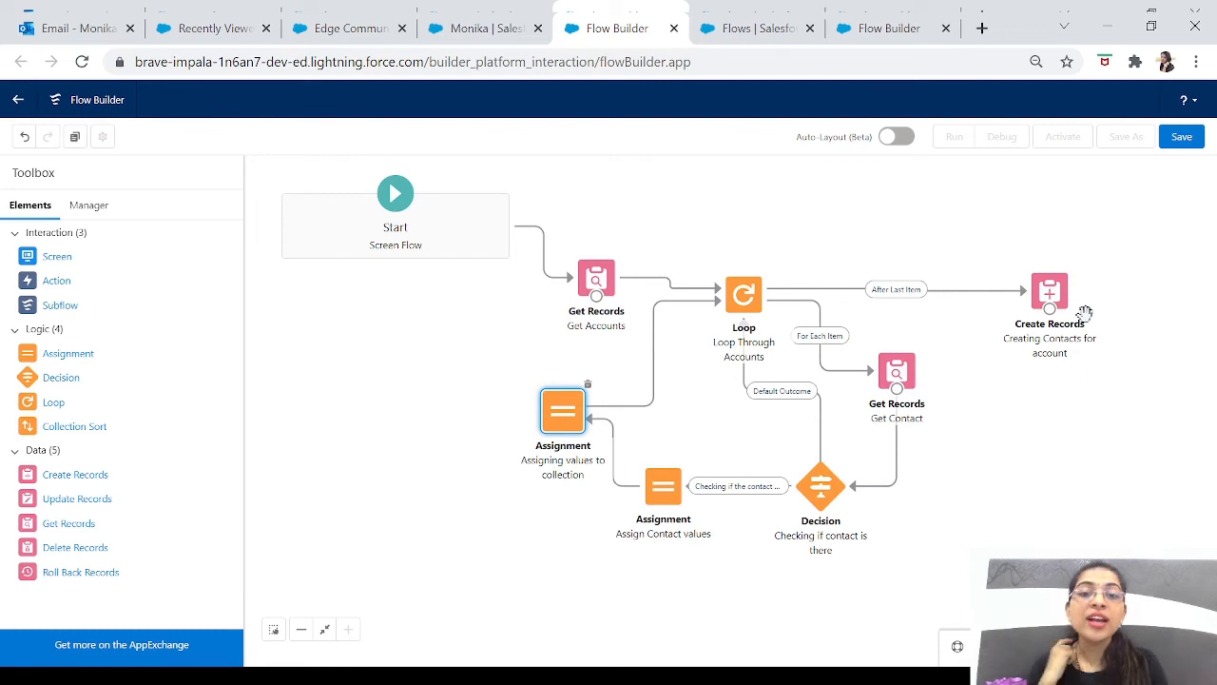
pyautogui.doubleClick(1049, 291)
pyautogui.click(893, 524)
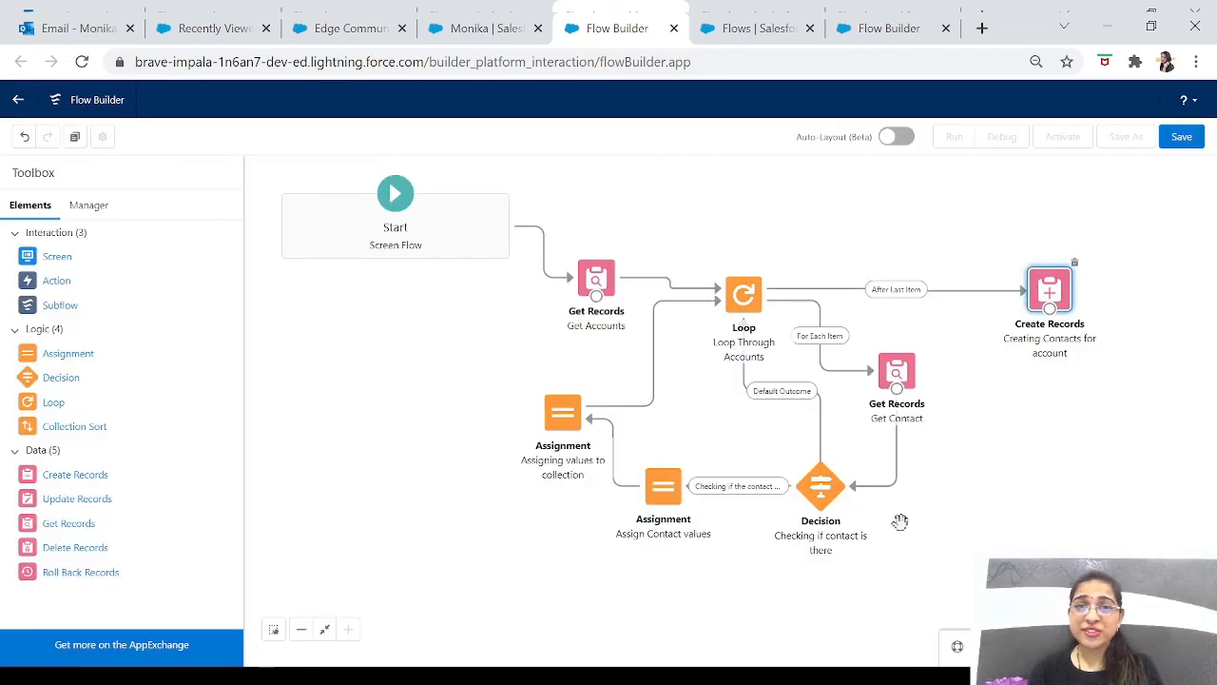
# Step: Save the flow with the label "creating contact for account" and the API name creating_contact_for_account
pyautogui.click(1182, 138)
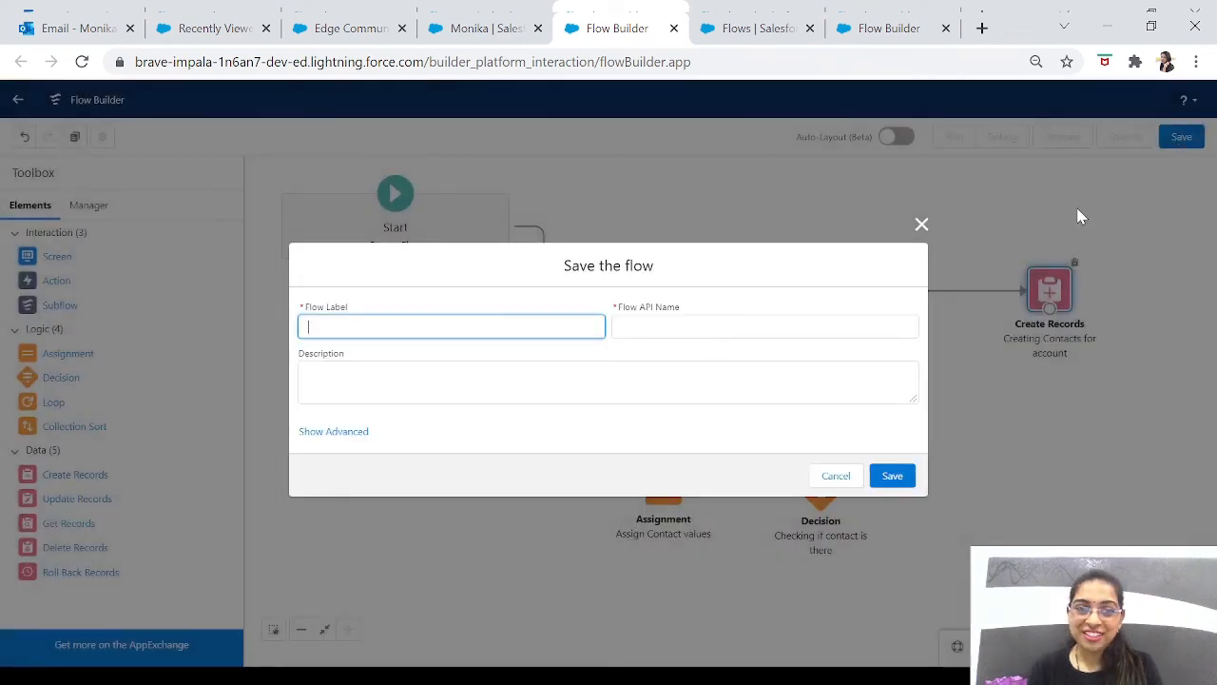
pyautogui.write('creat')
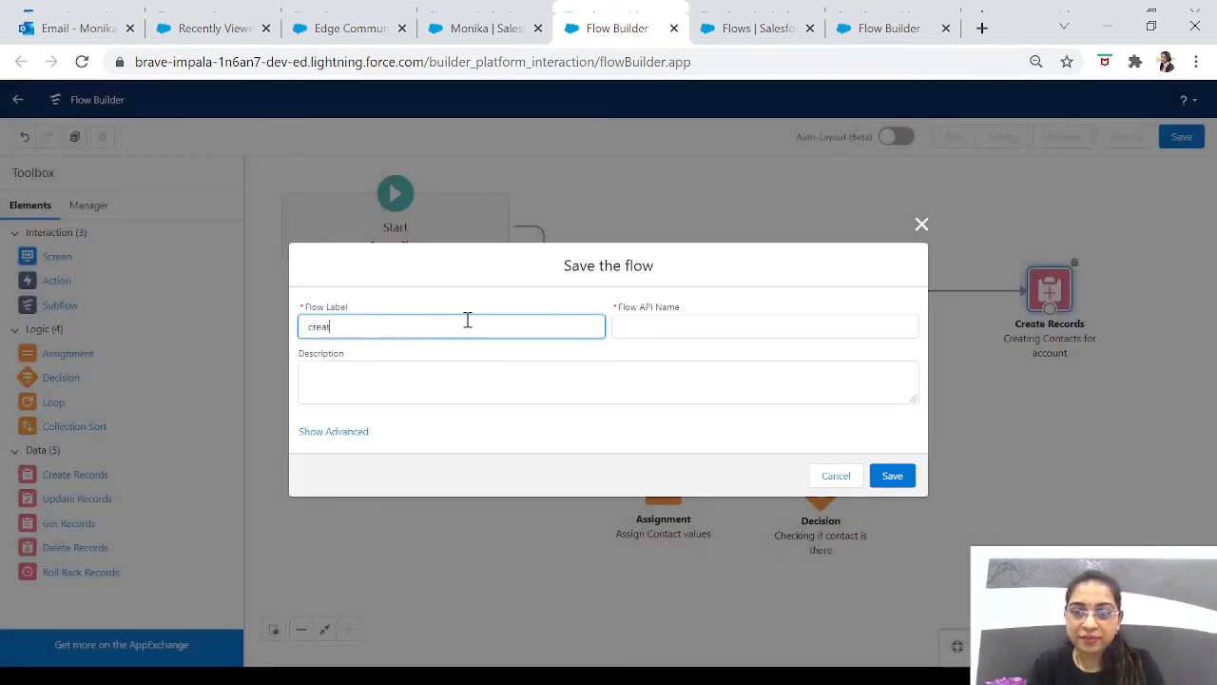
pyautogui.write('ing contact for')
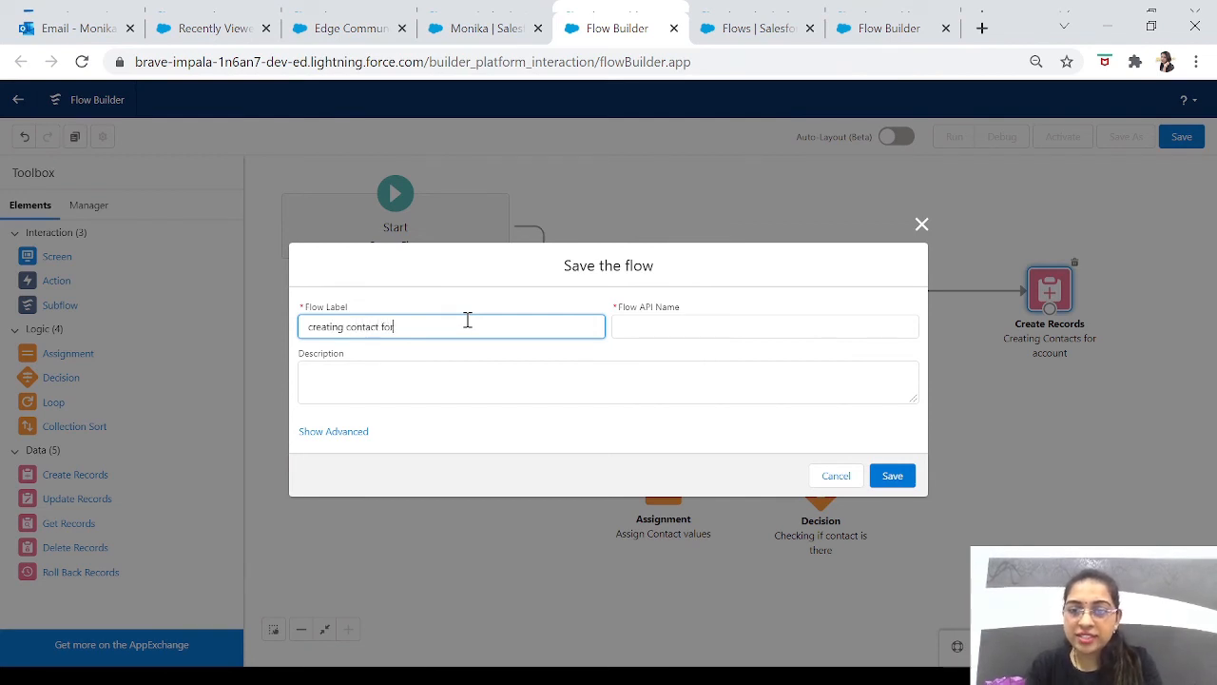
pyautogui.write(' account')
pyautogui.press('Tab')
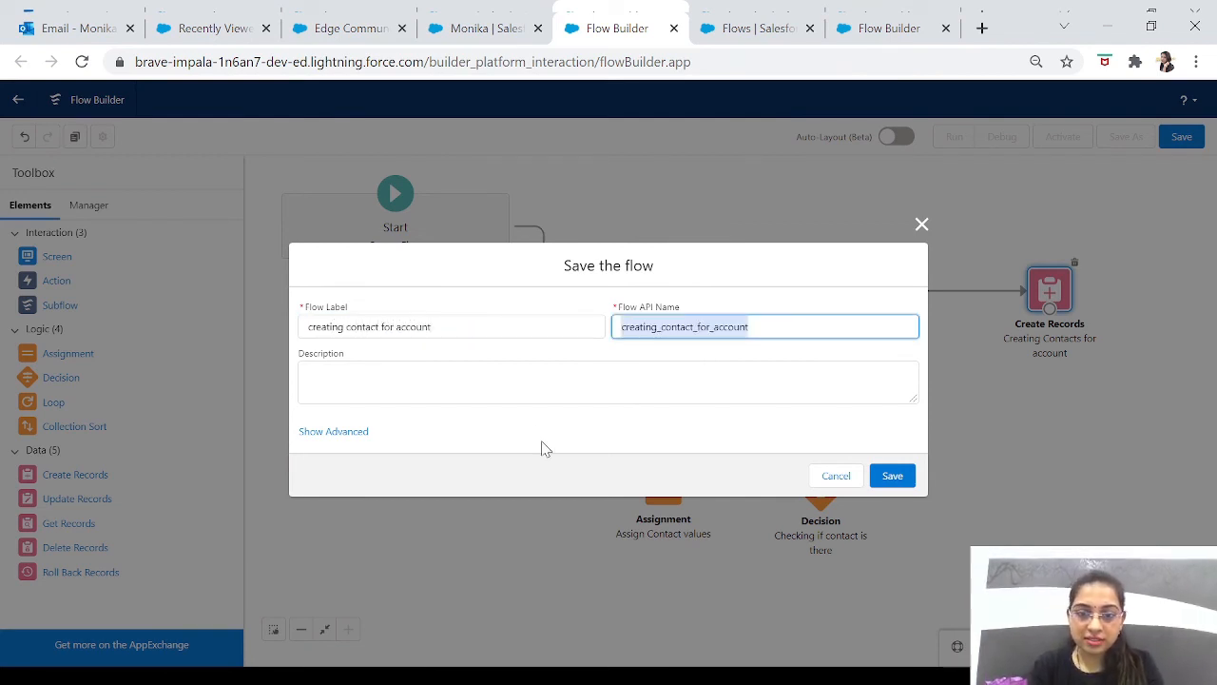
pyautogui.click(894, 476)
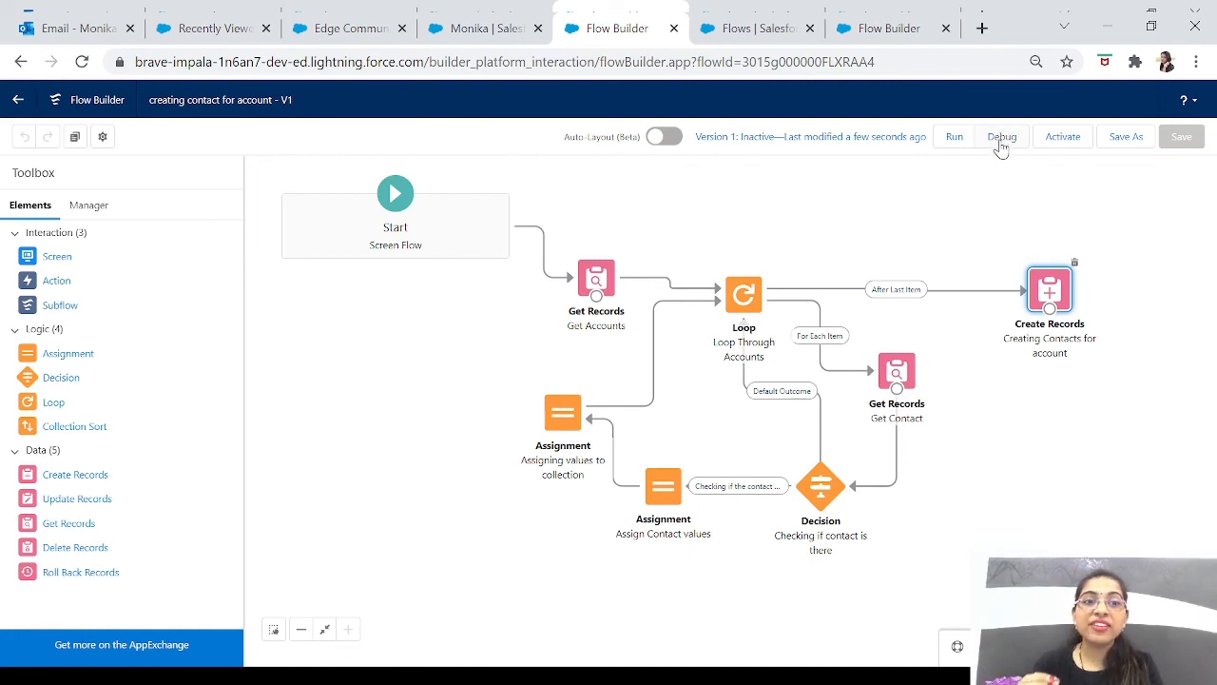
# Step: Run the saved flow in debug mode with the default options and review the Create Records and transaction details
pyautogui.click(1000, 139)
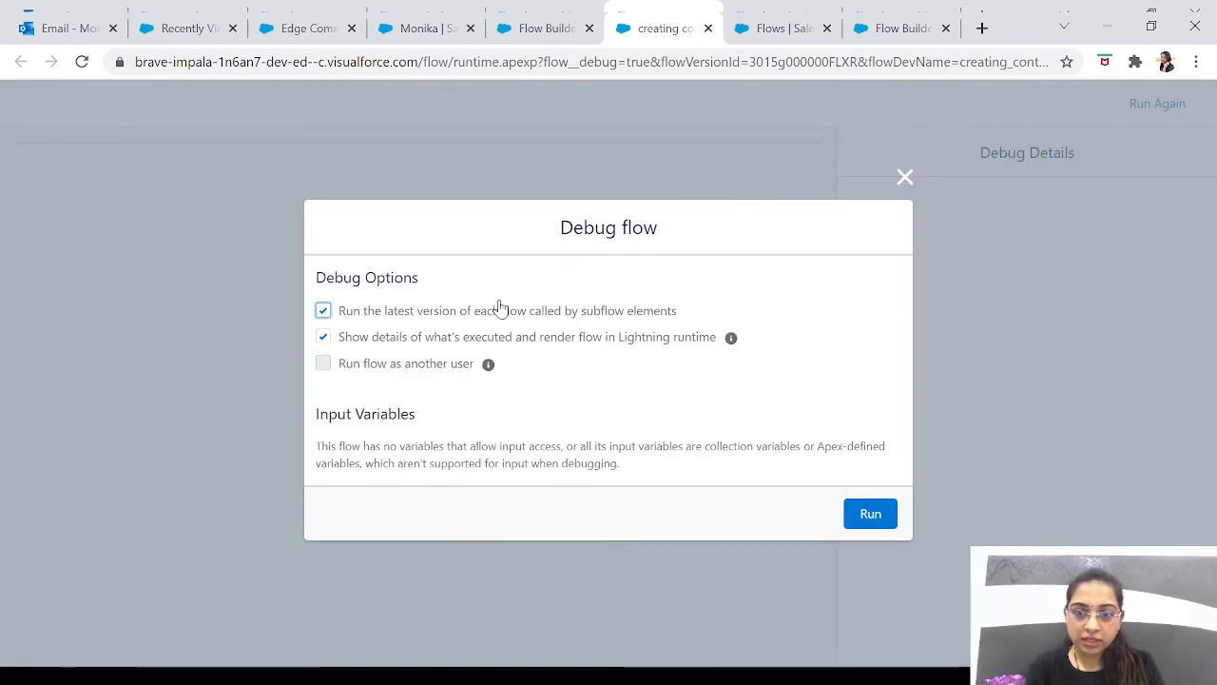
pyautogui.click(871, 518)
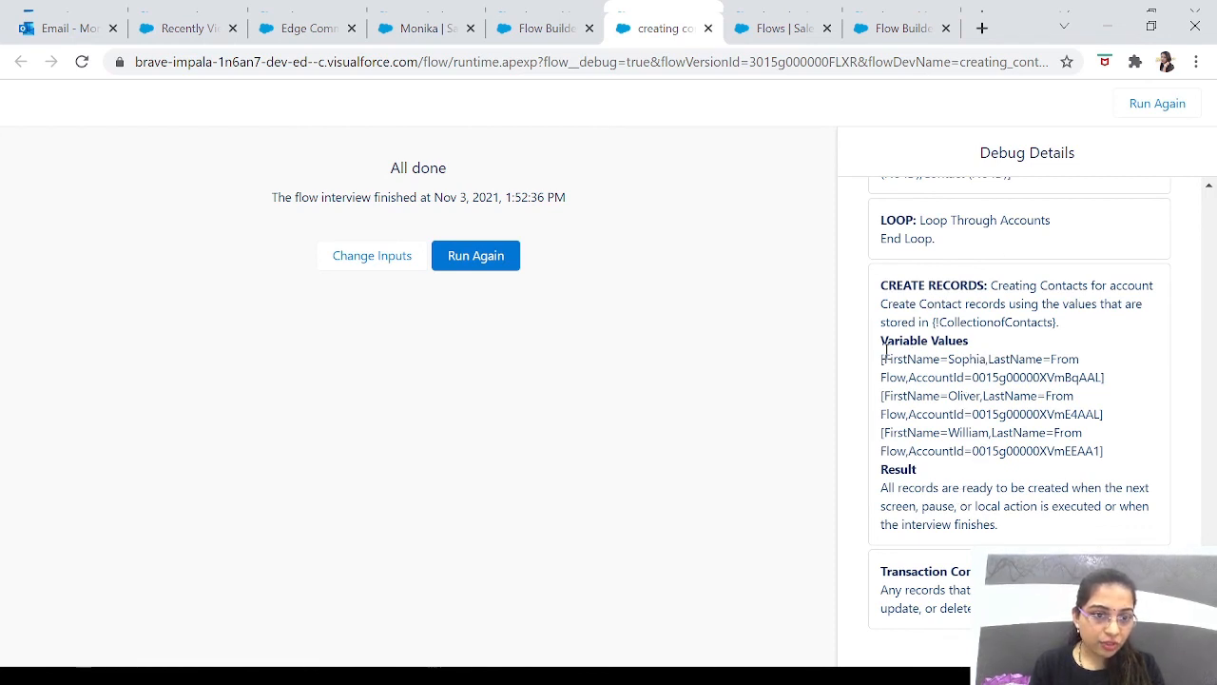
pyautogui.moveTo(872, 575); pyautogui.dragTo(979, 573)
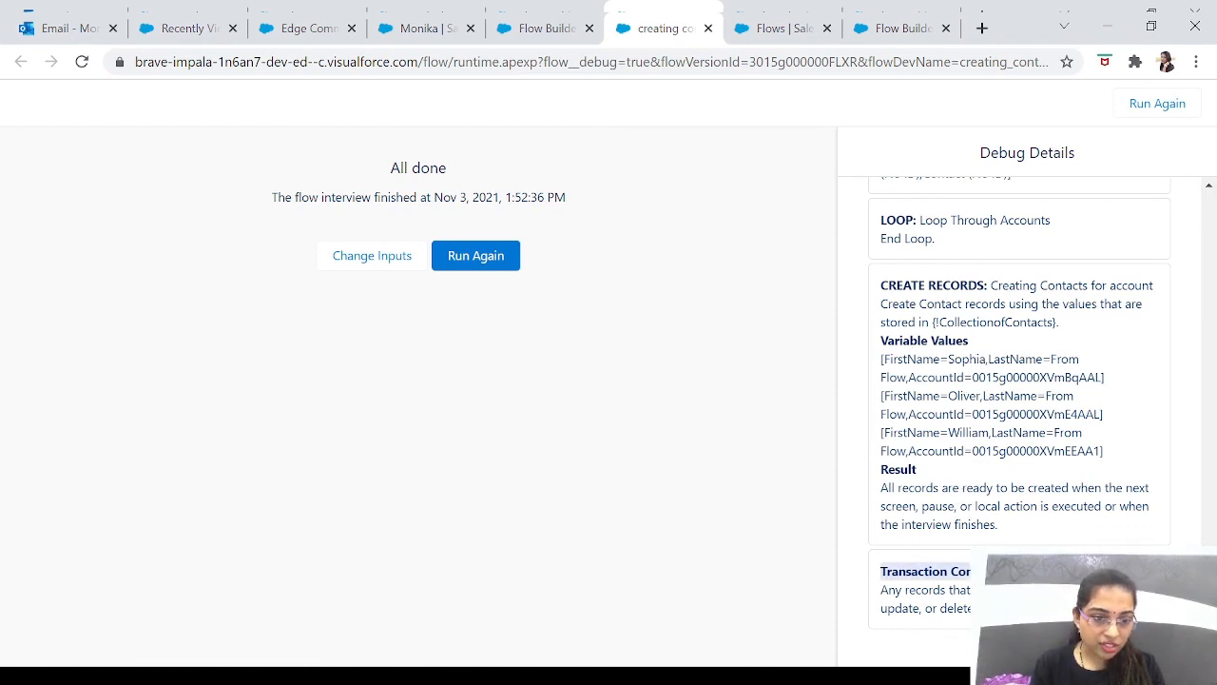
pyautogui.click(534, 453)
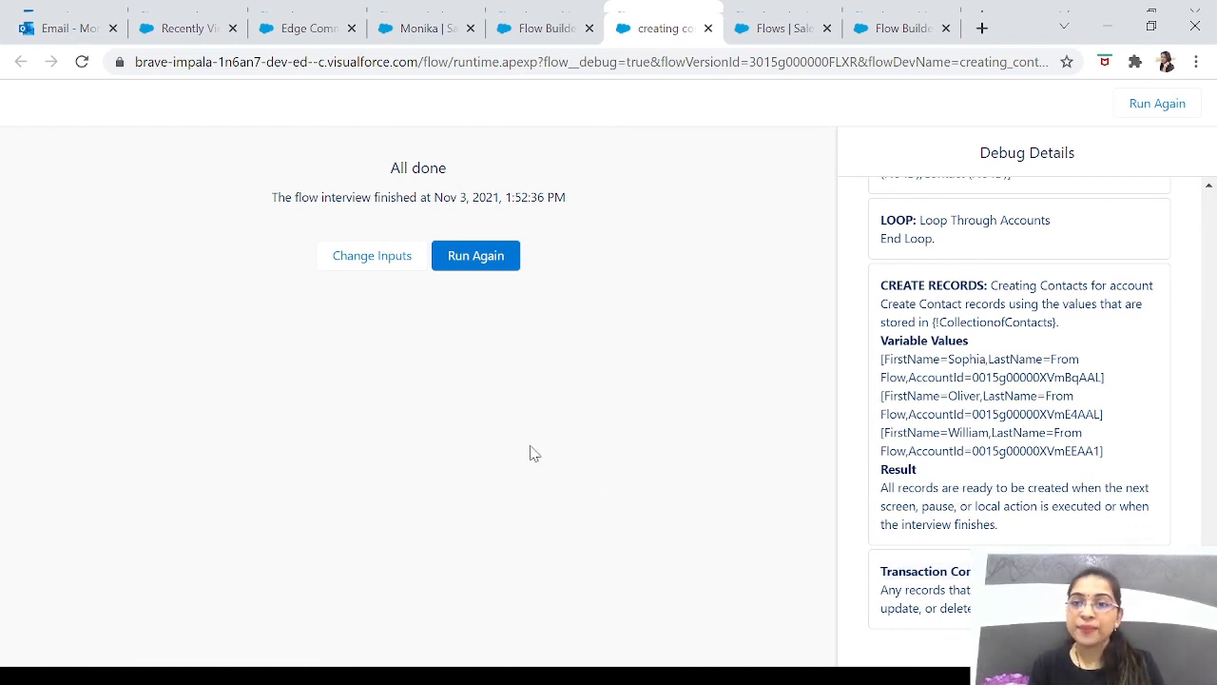
# Step: Switch to the account records and check an account's related Contacts list for the contact created by the flow
pyautogui.click(190, 28)
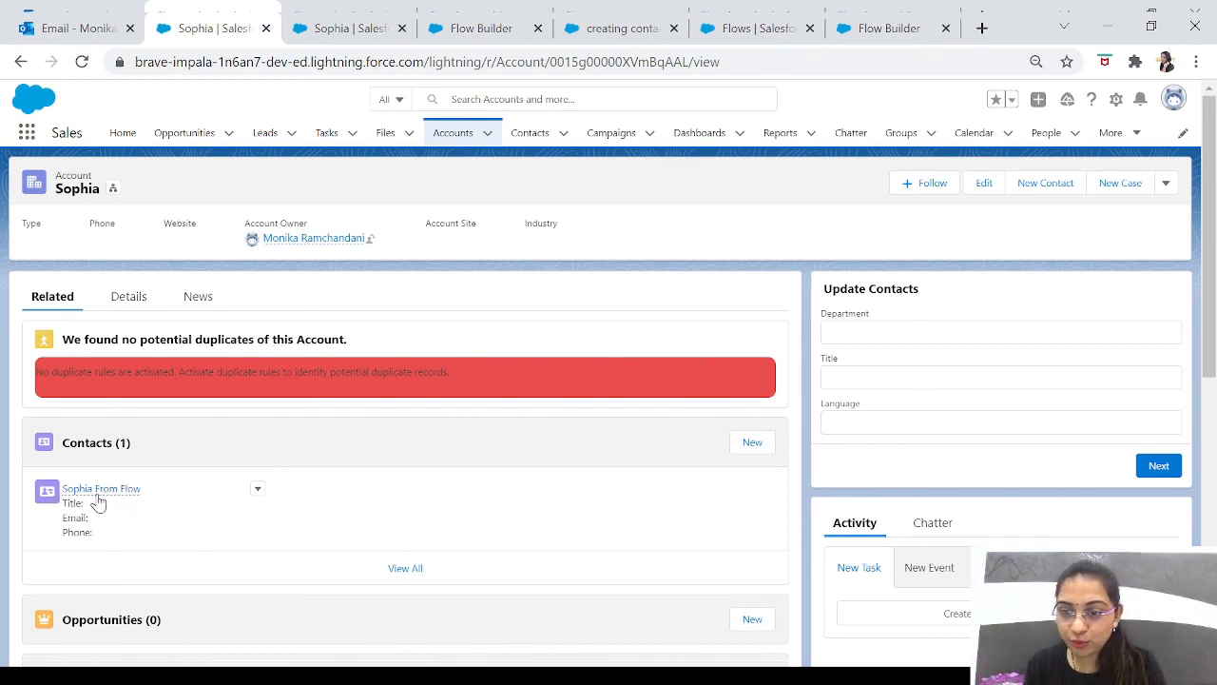
pyautogui.moveTo(136, 502)
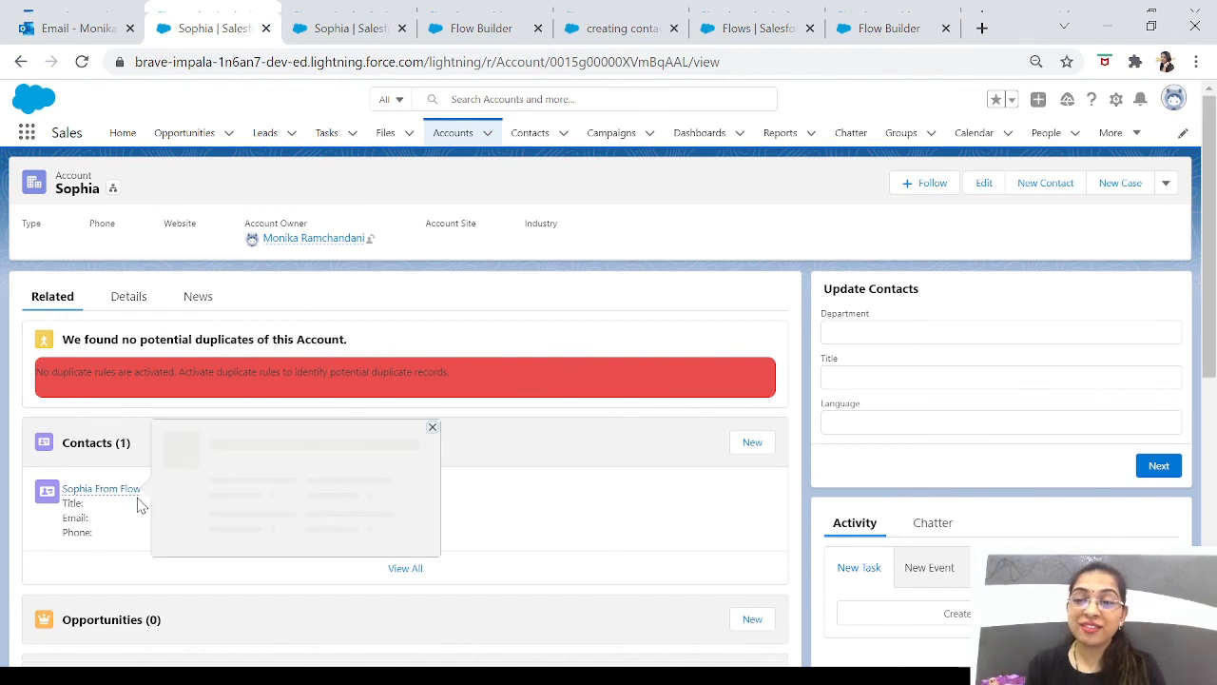